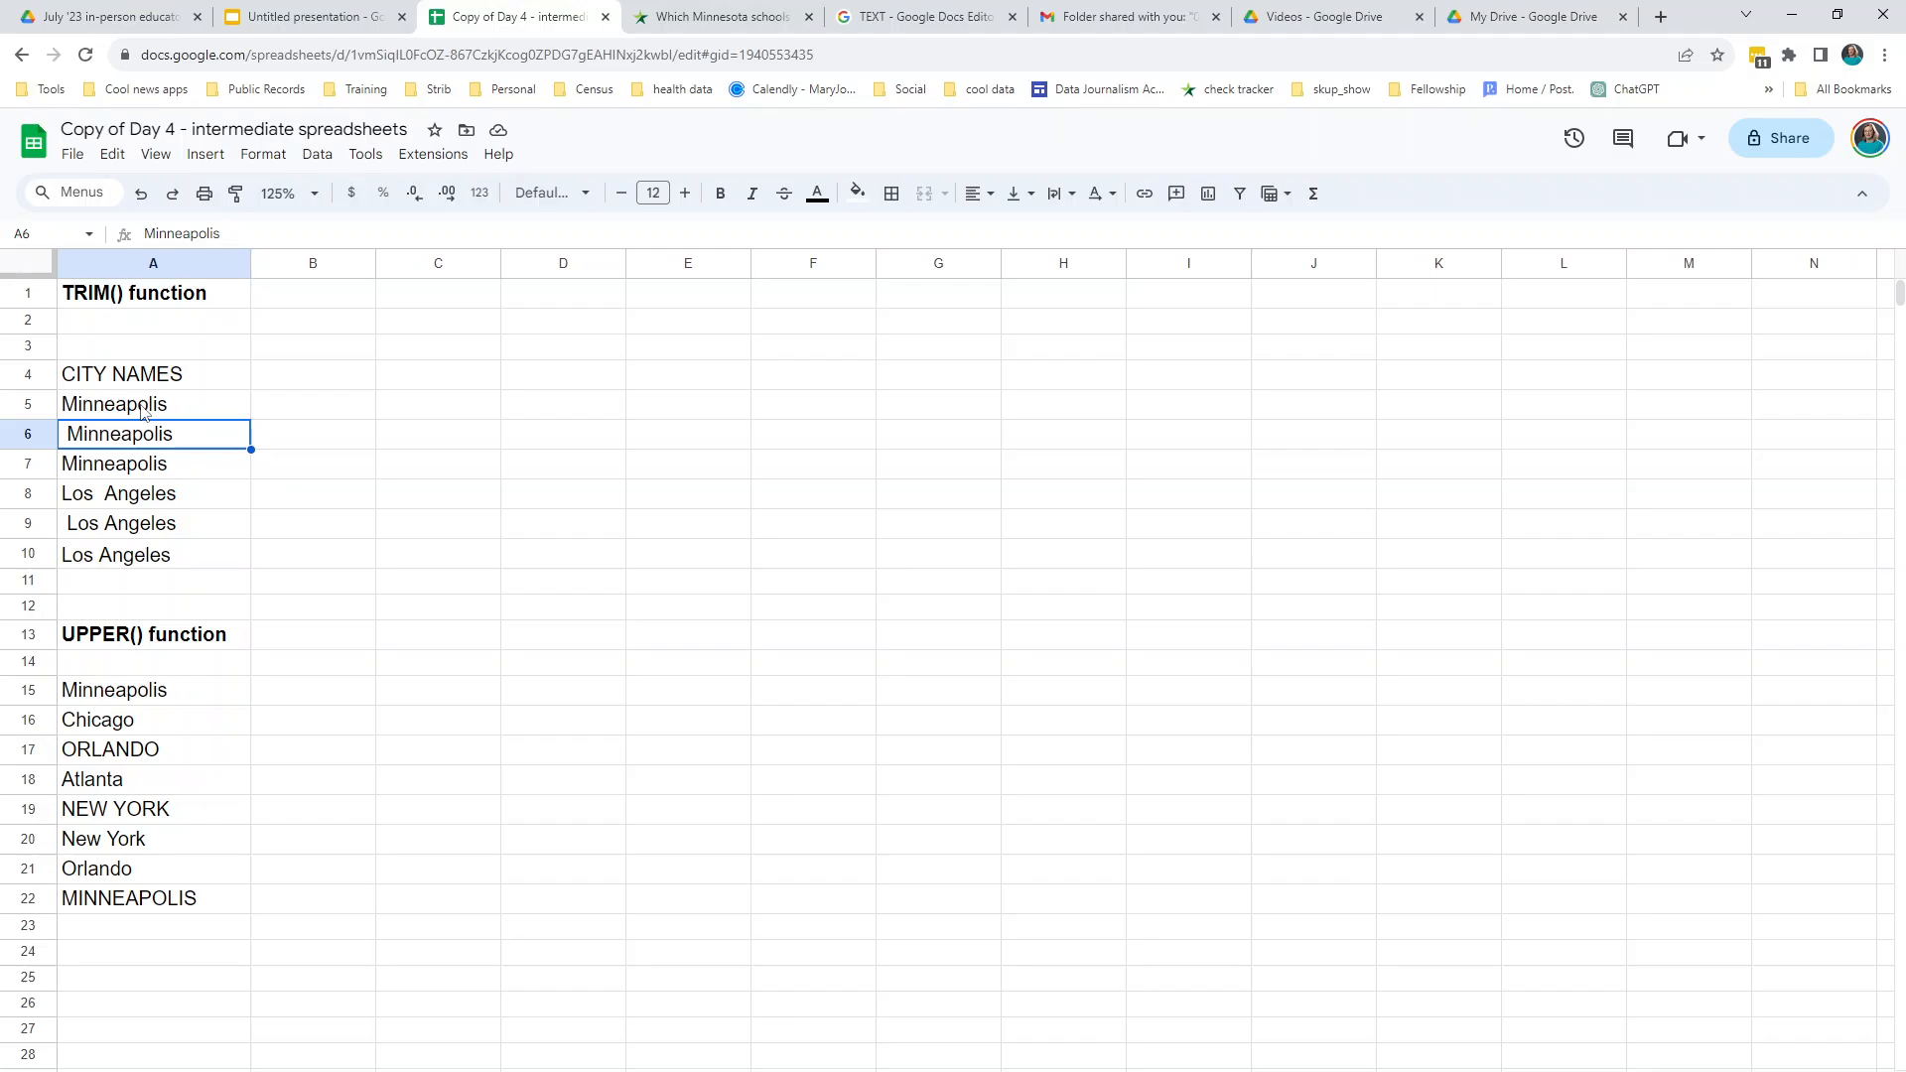
click(177, 474)
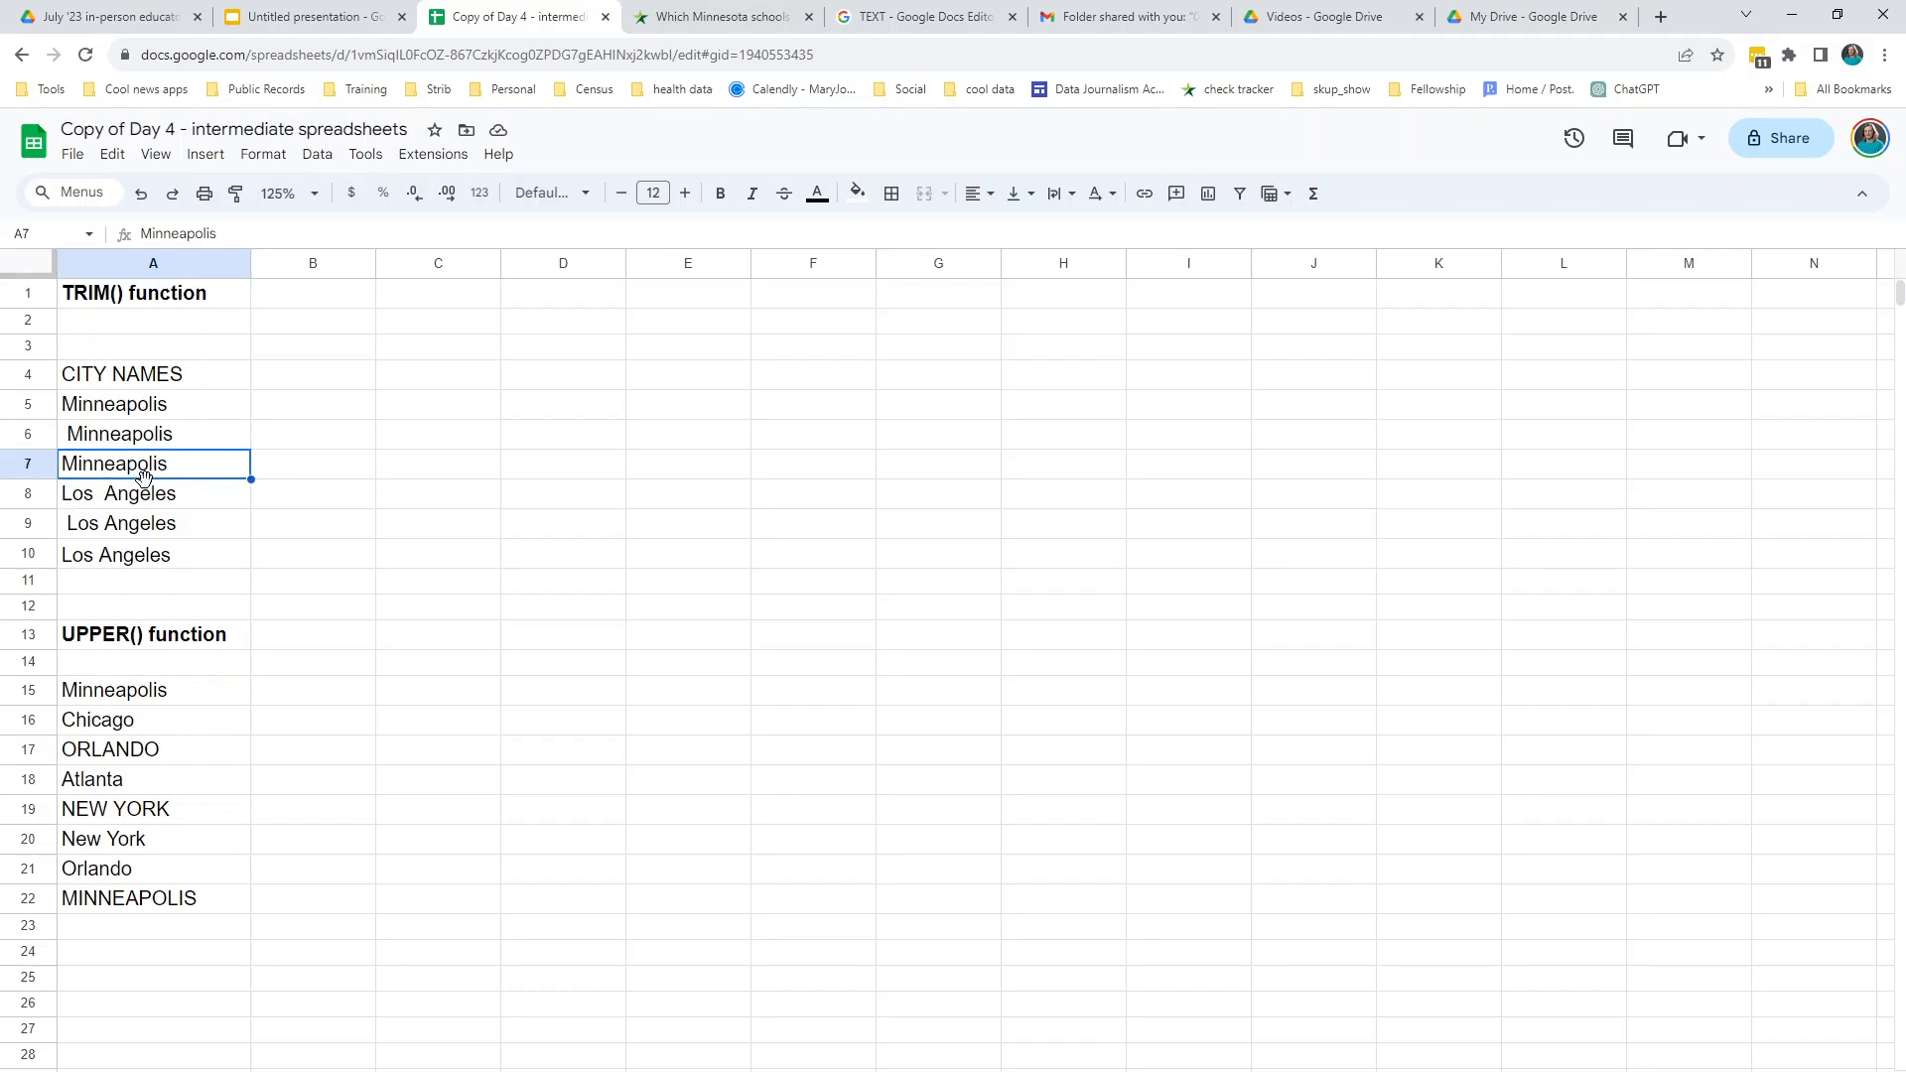
click(97, 502)
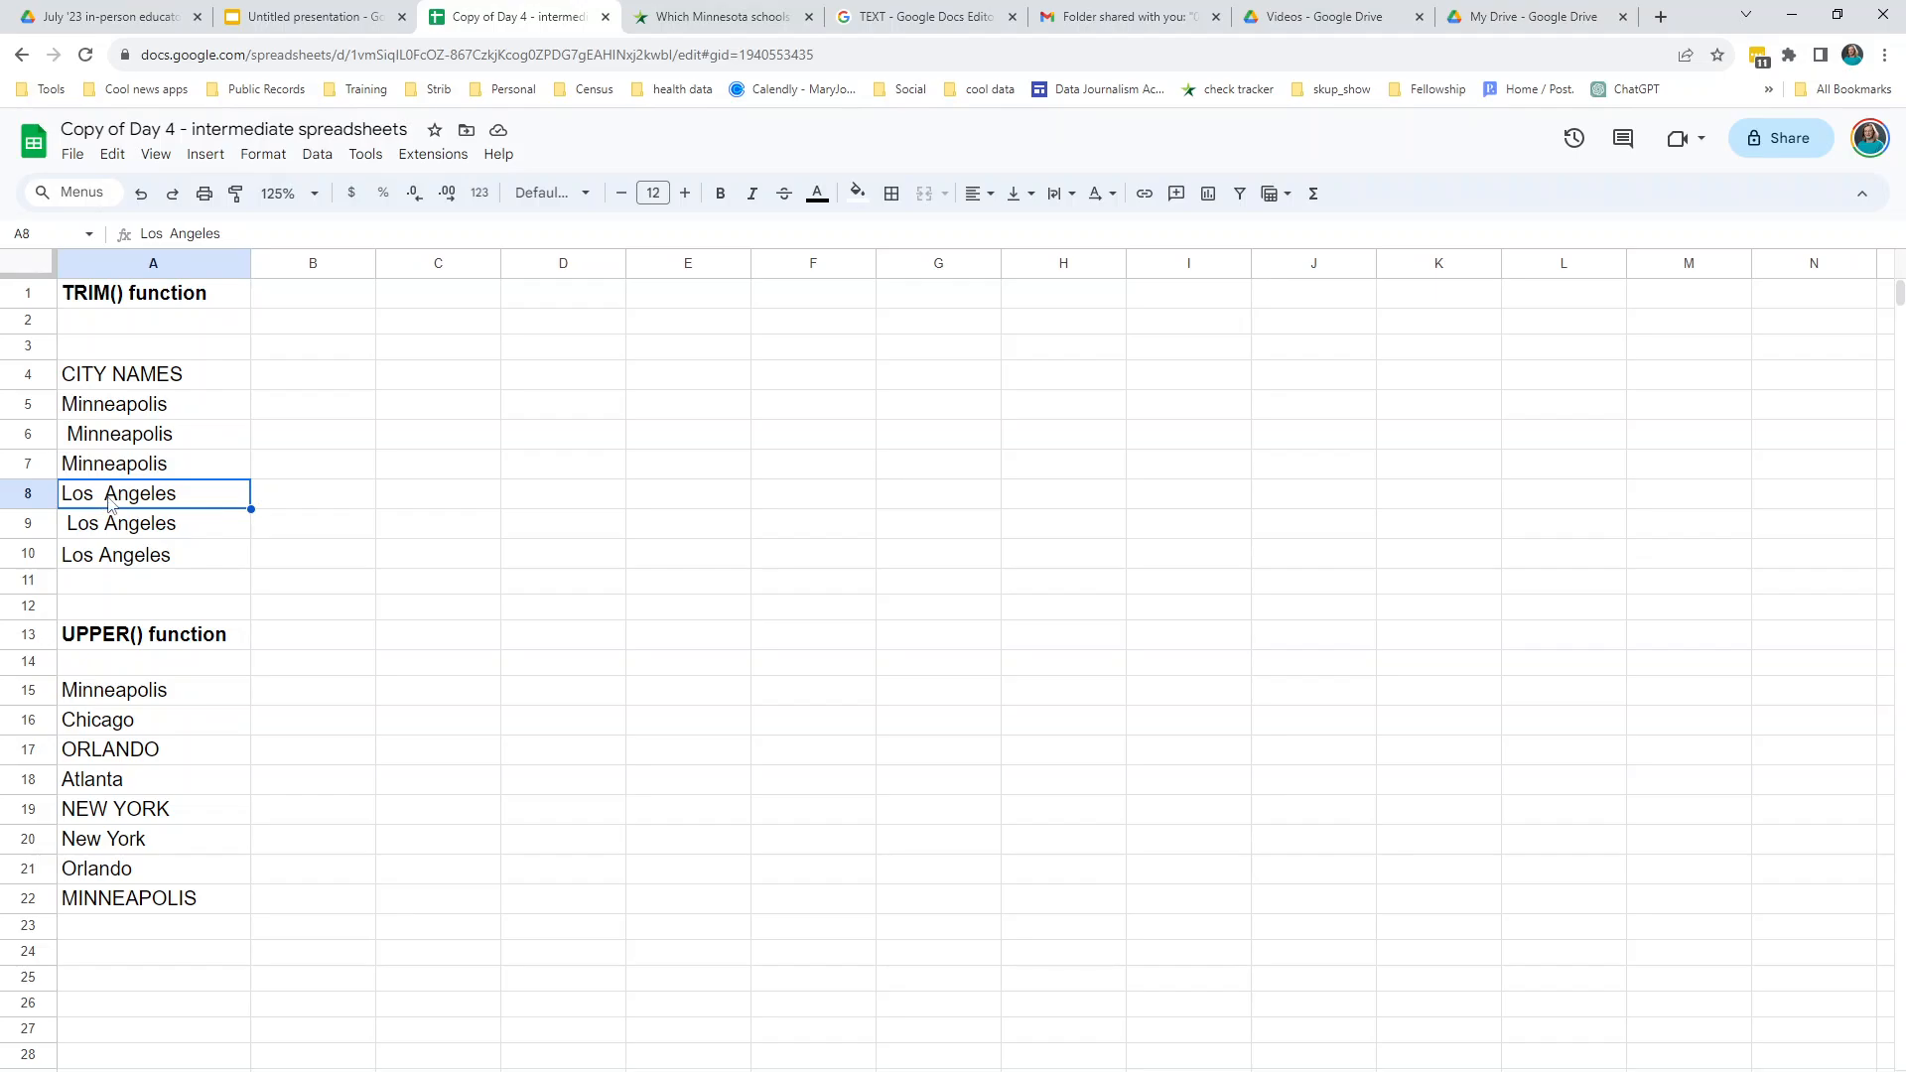
click(129, 526)
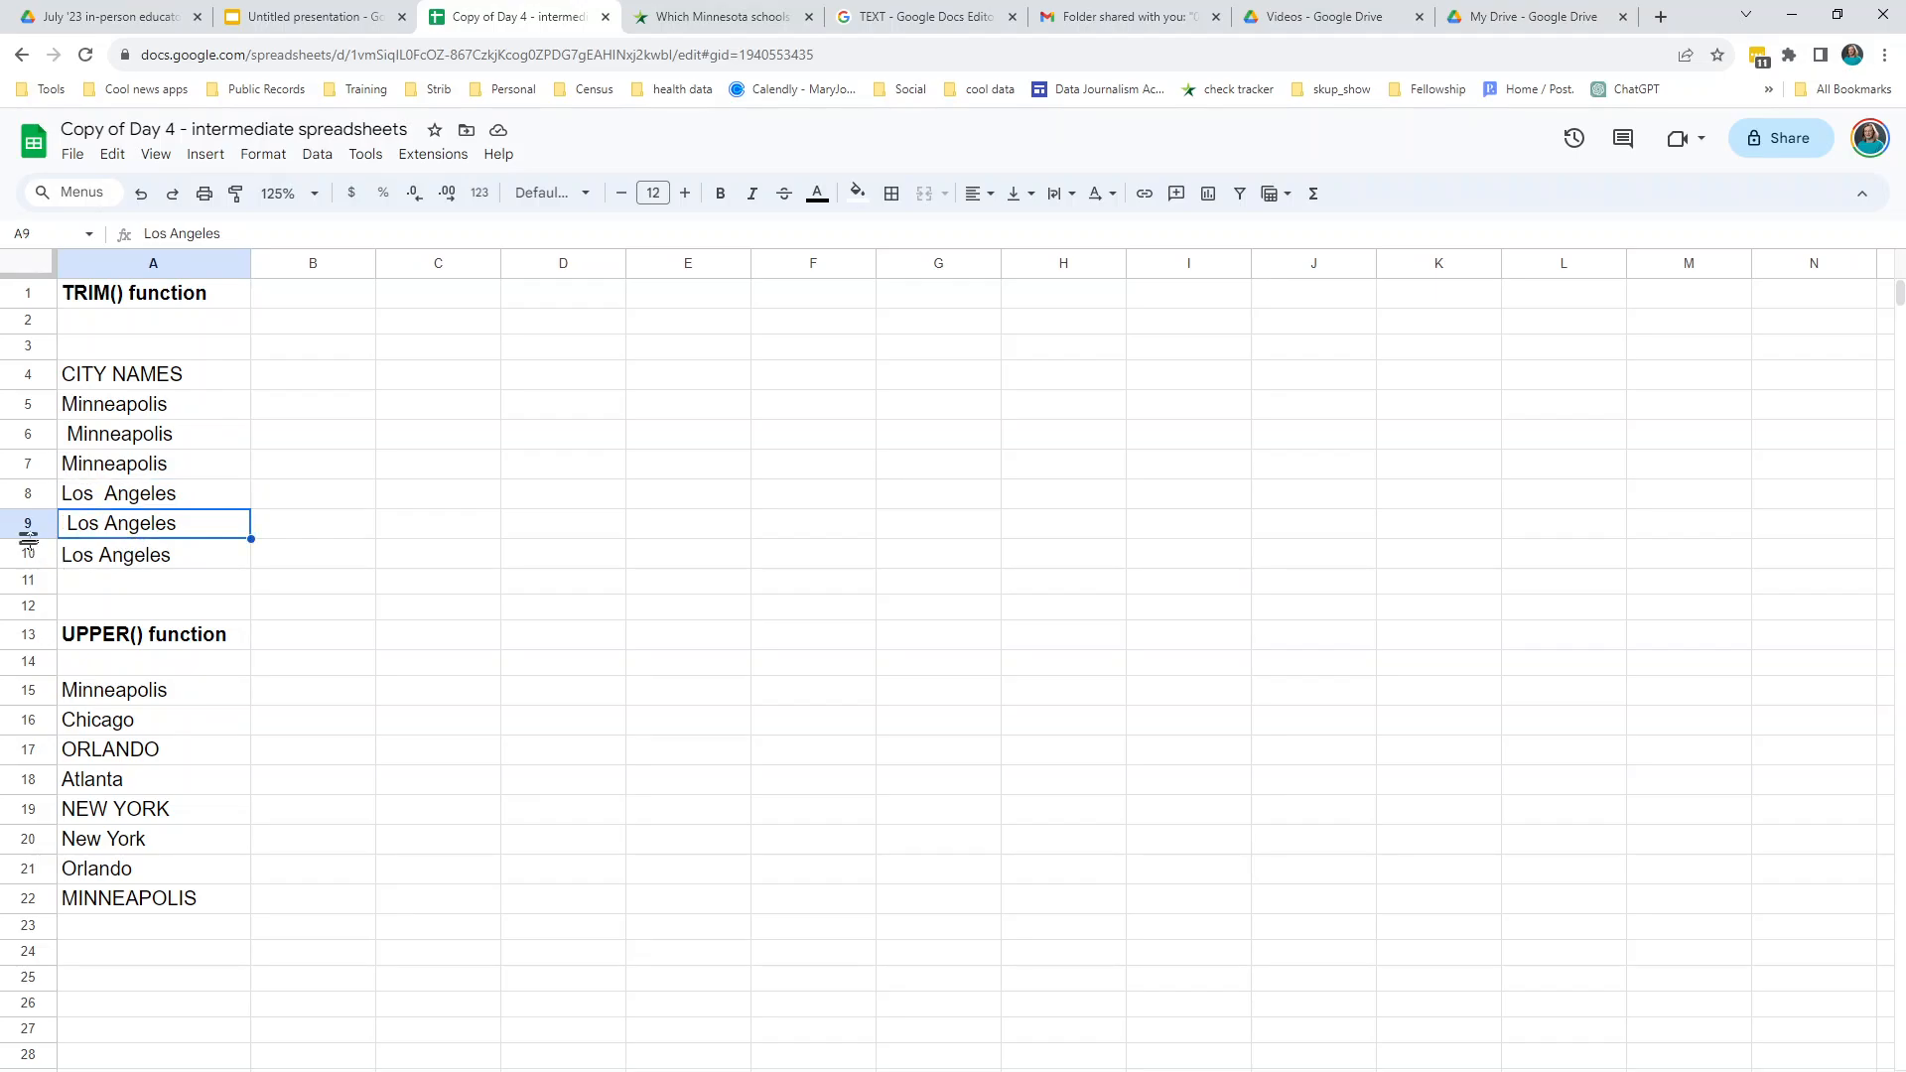
click(114, 566)
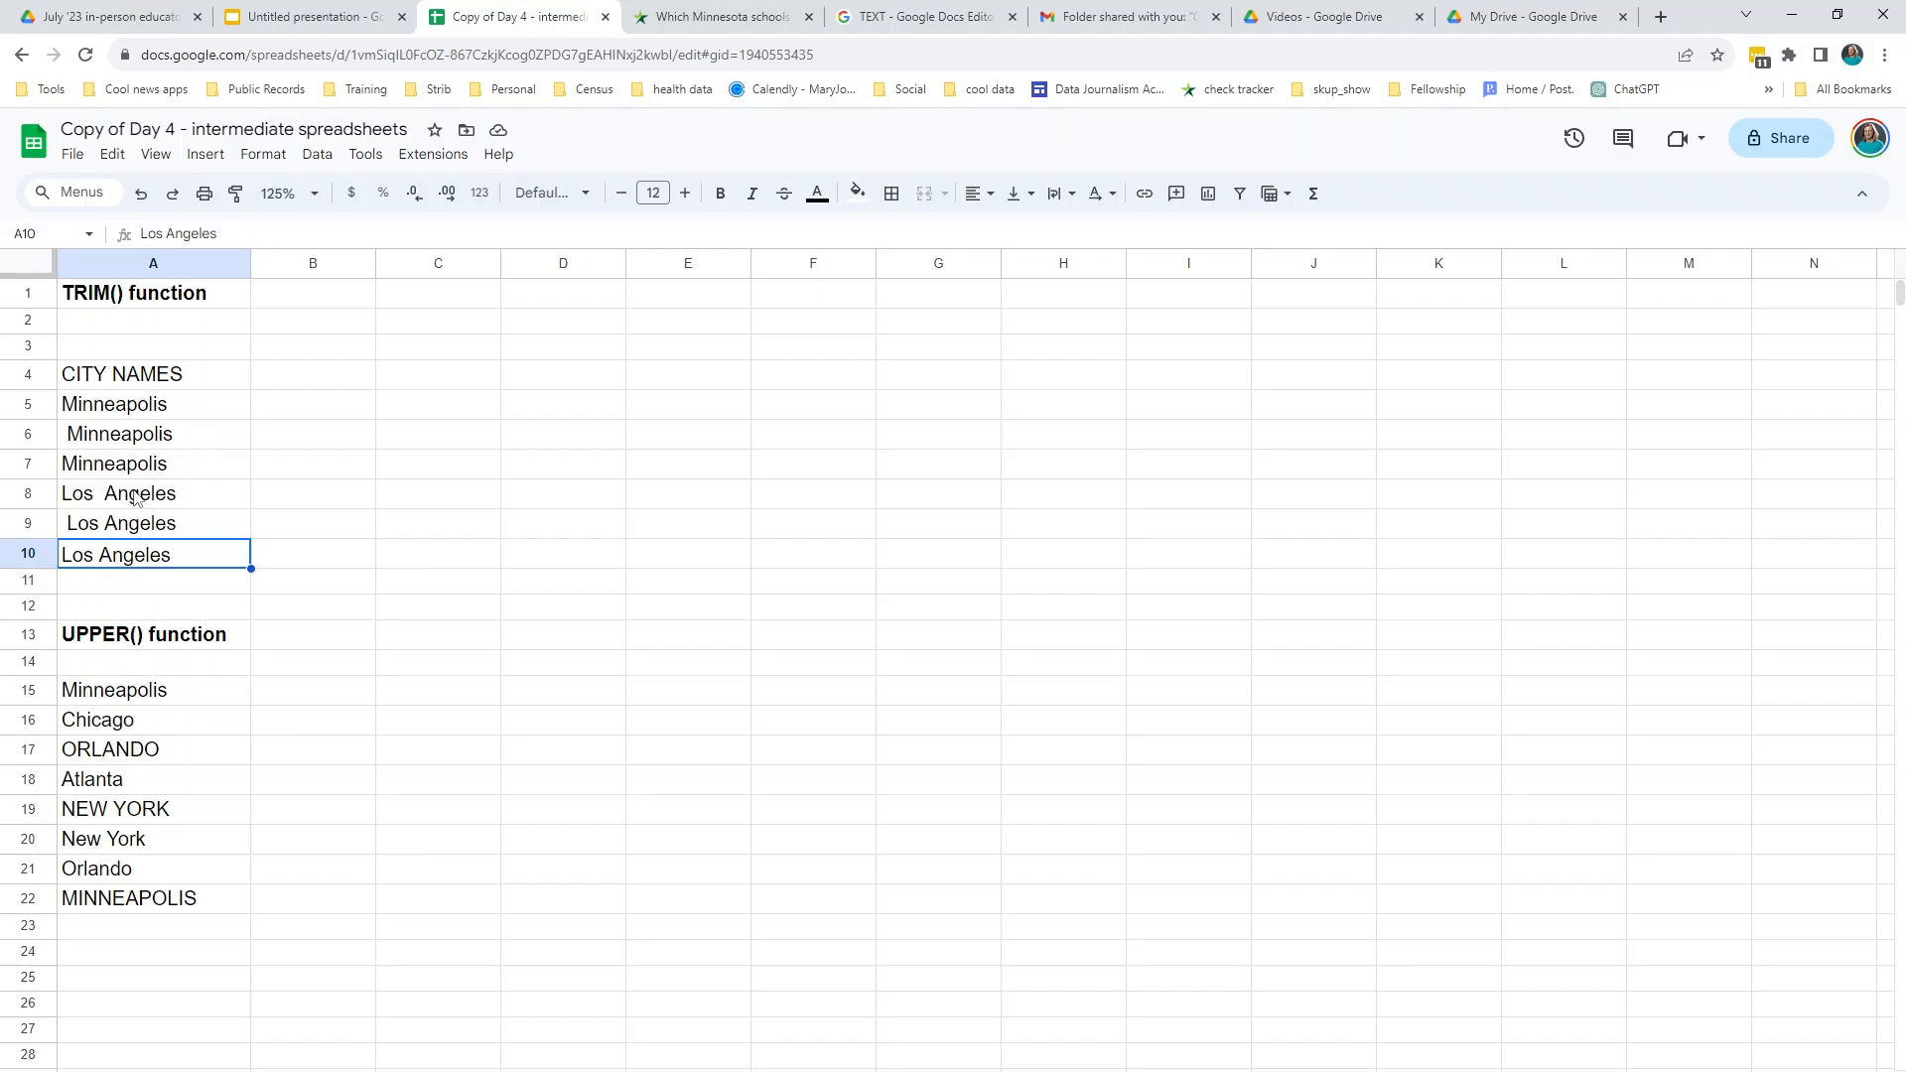
- Enter the header CLEAN CITY NAME in cell B4, beside the CITY NAMES header
click(268, 409)
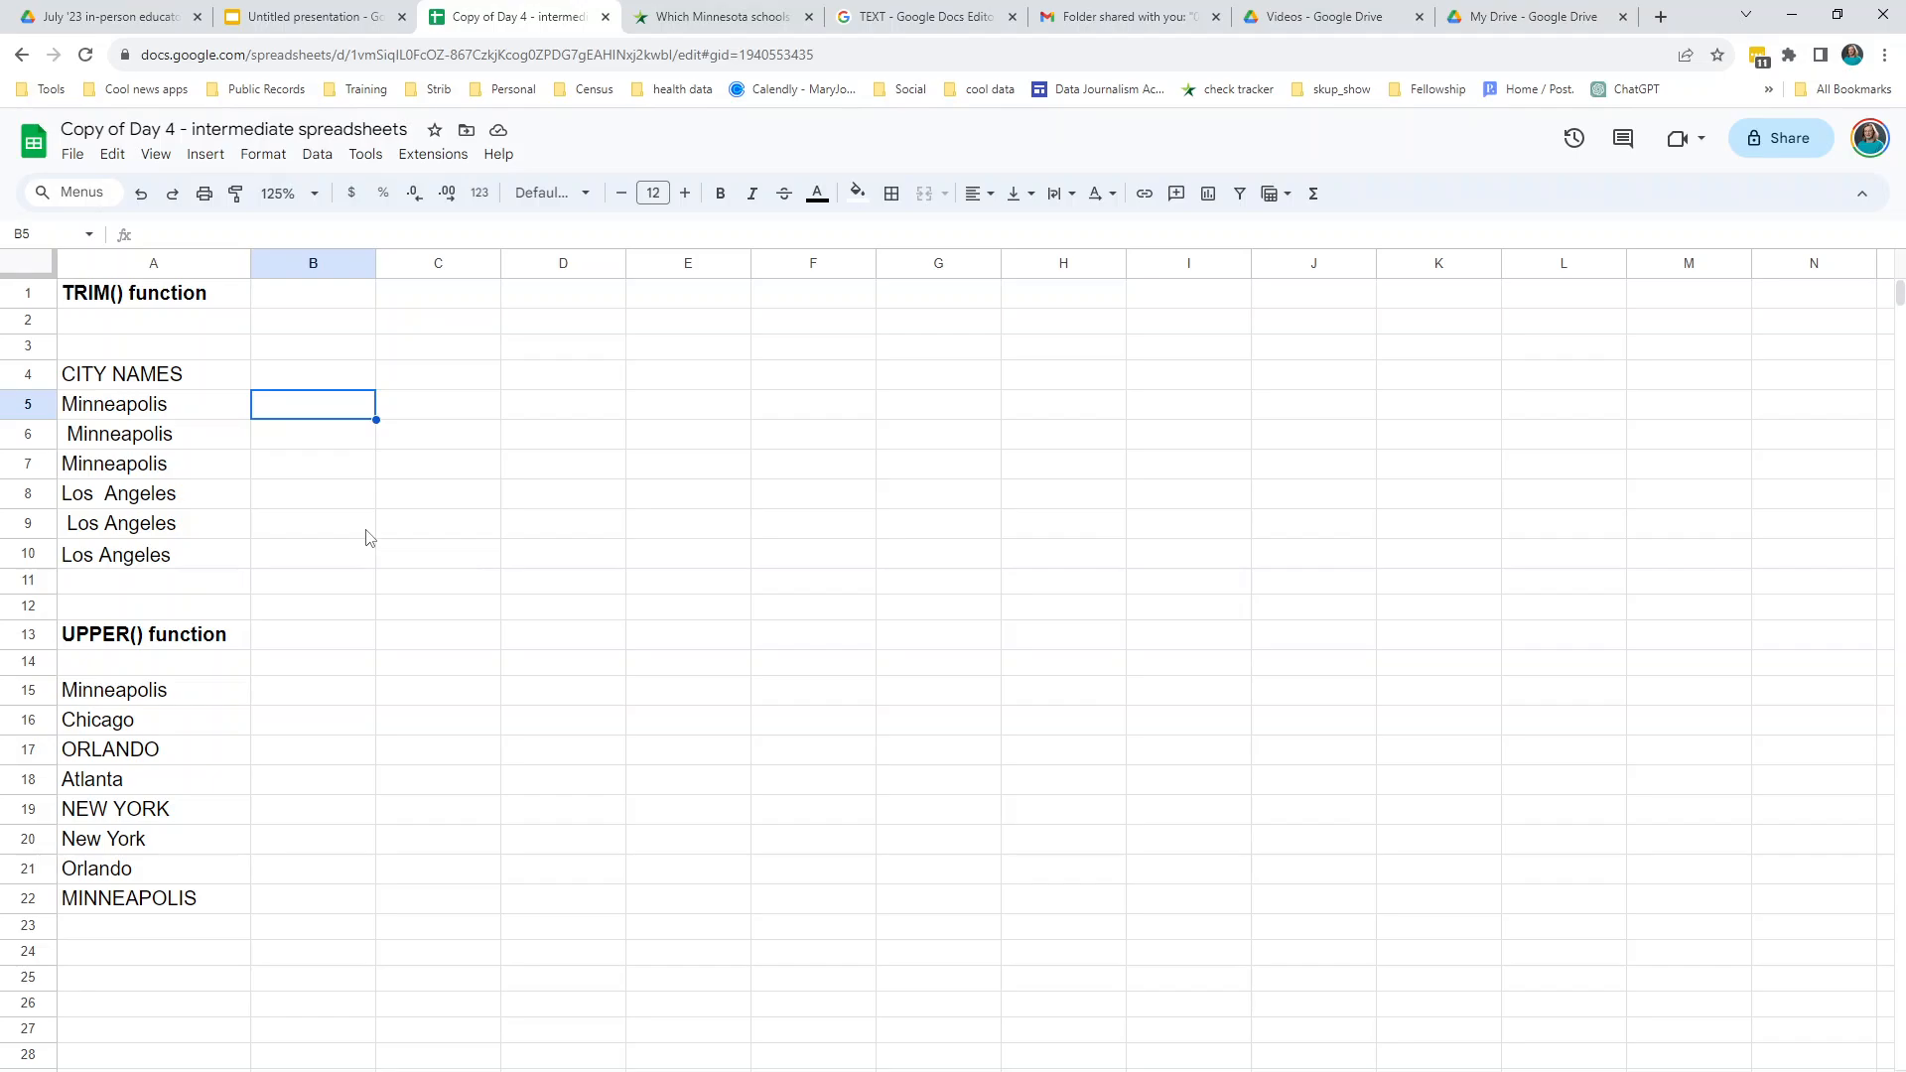
key(Up)
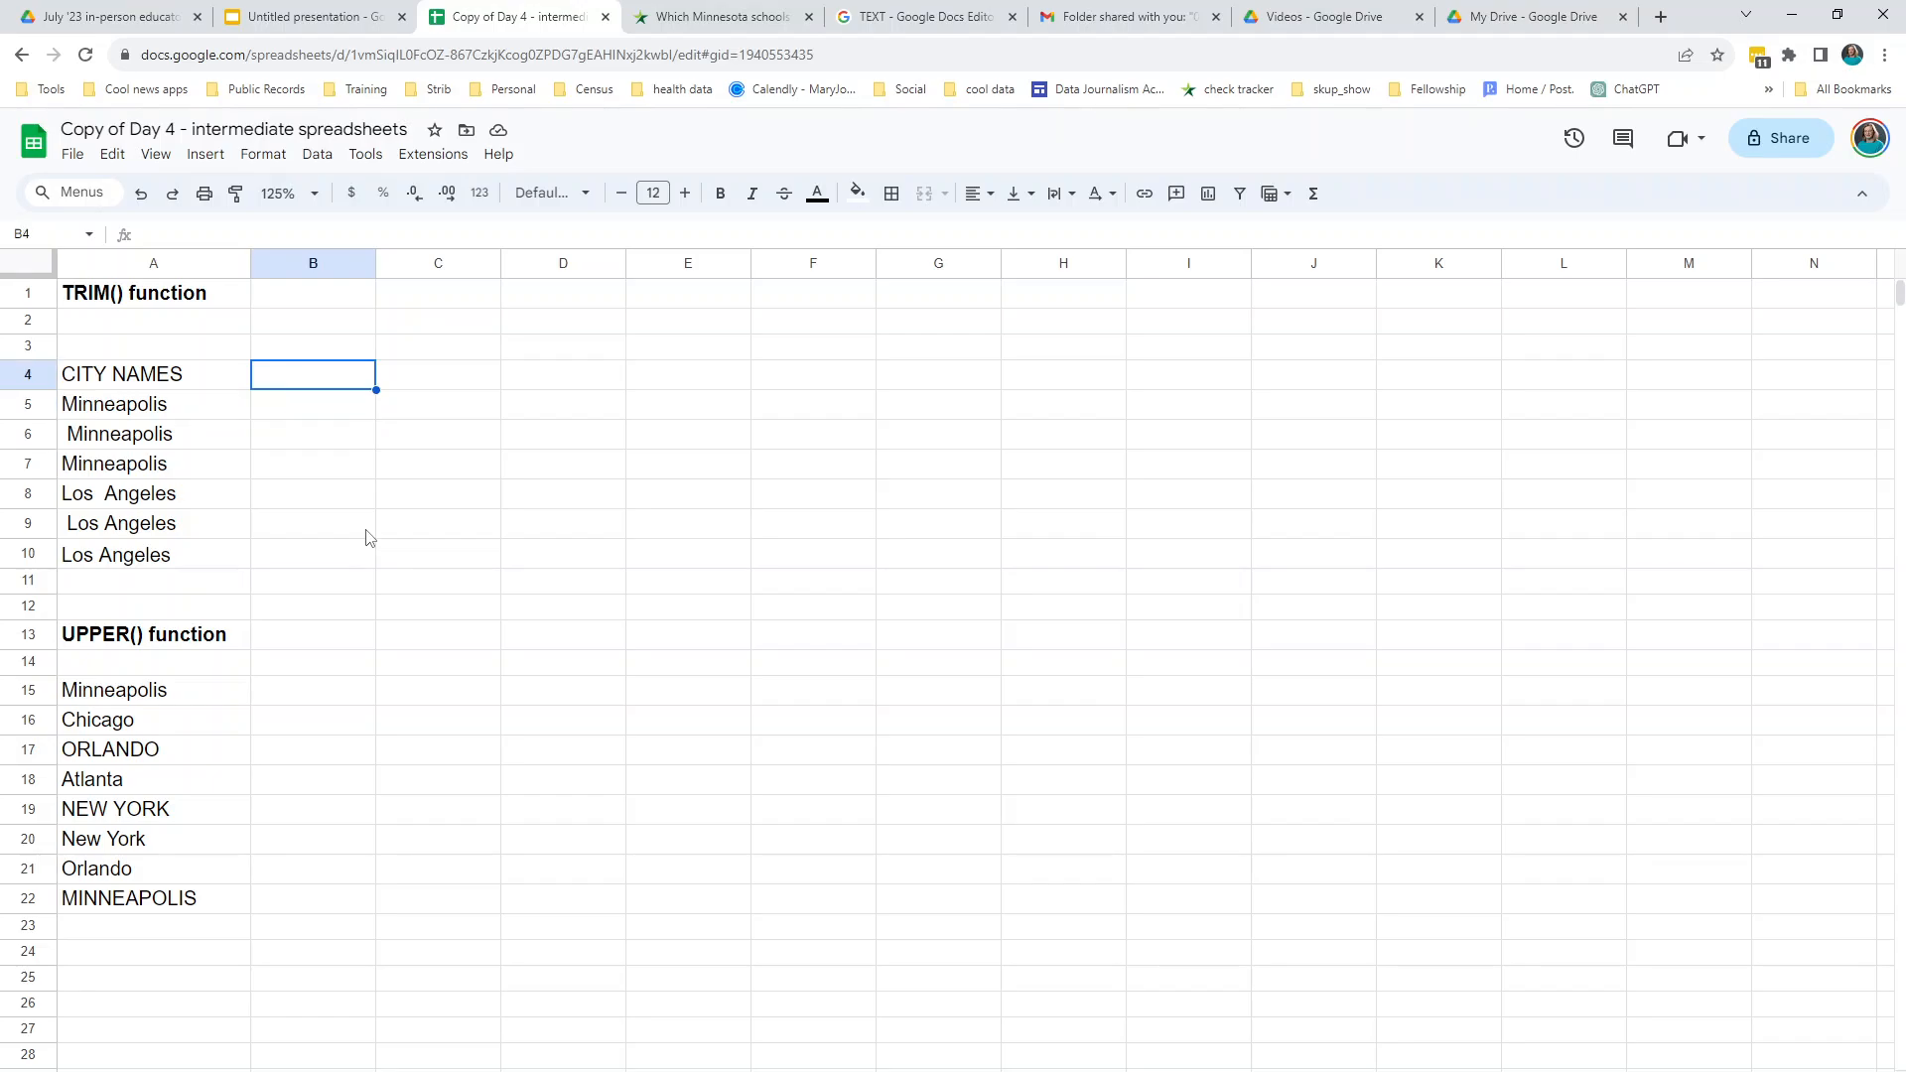
text(NEW CIT)
key(BackSpace)
key(BackSpace)
key(BackSpace)
key(BackSpace)
key(BackSpace)
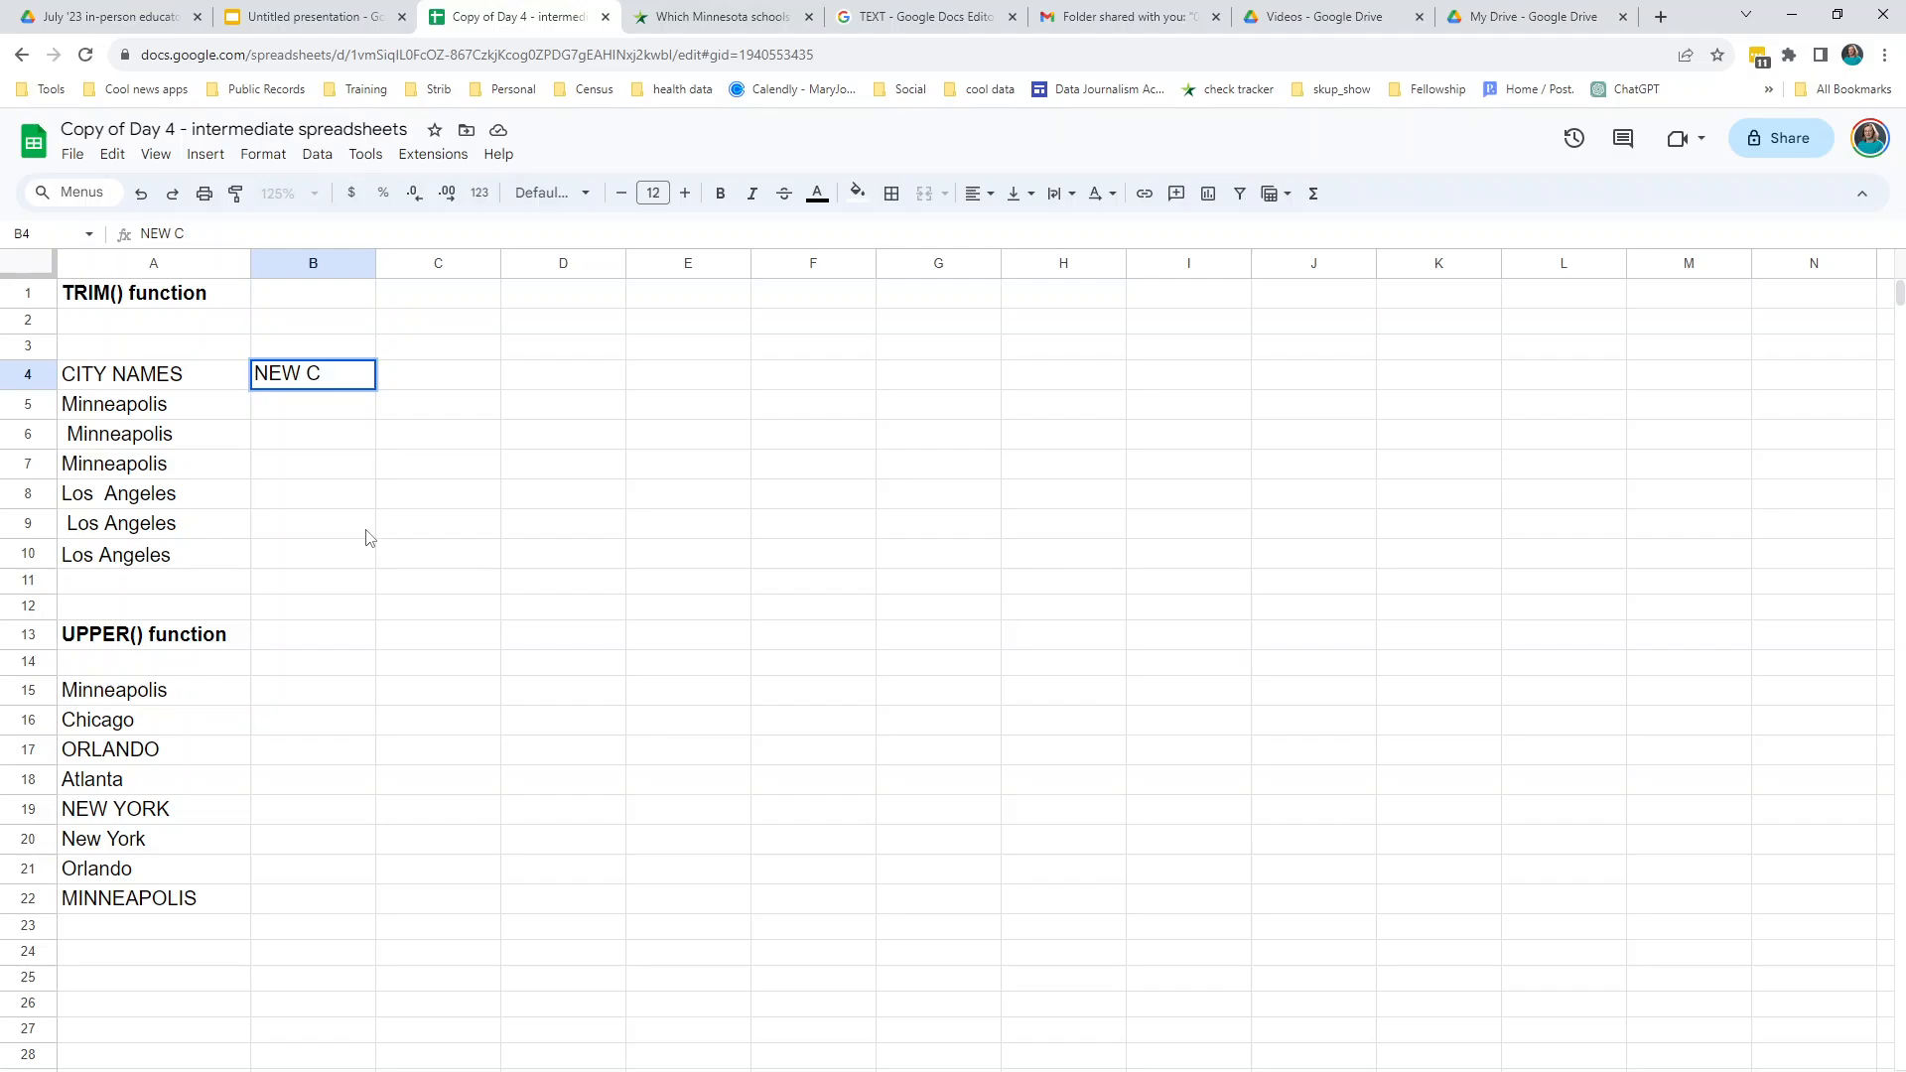
key(BackSpace)
key(BackSpace)
text(CLEAN CITY NAME)
key(Return)
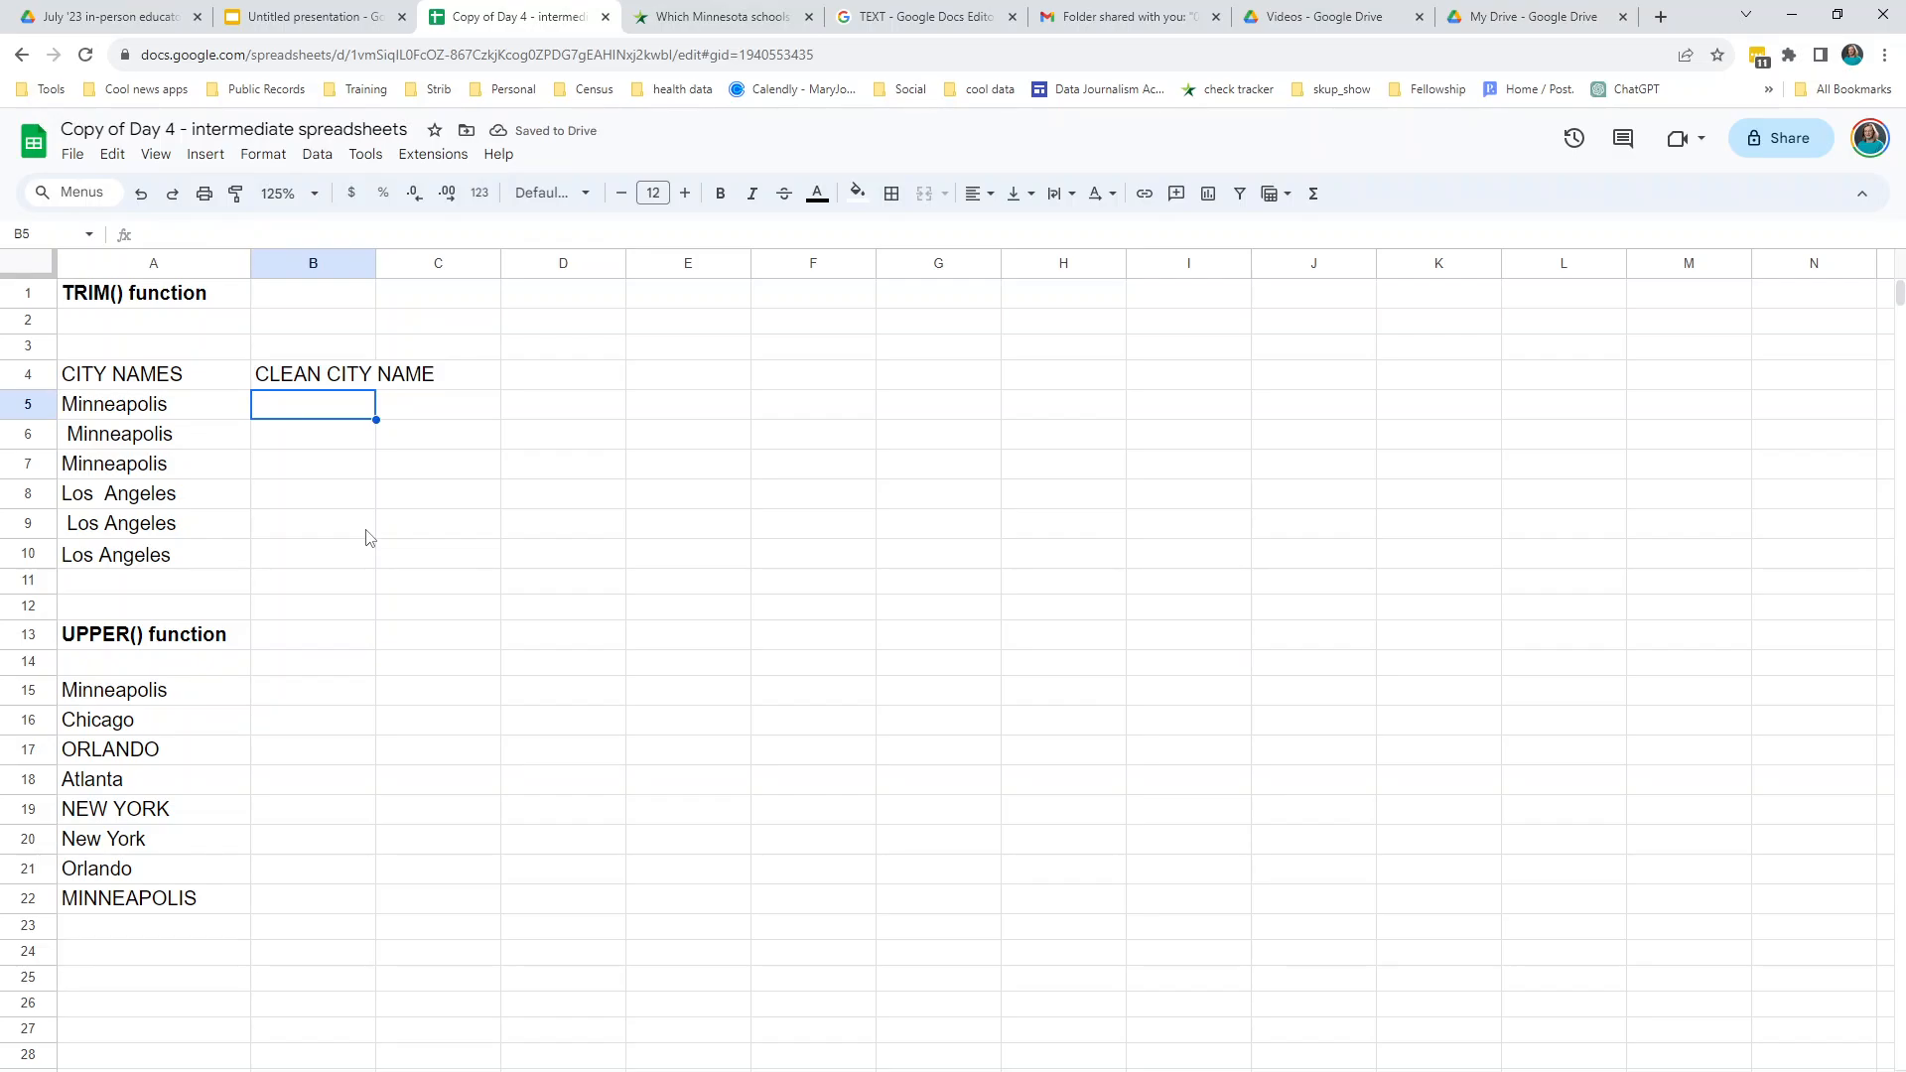
- Enter =TRIM(A5) in cell B5 and accept the suggested autofill for B6 through B10
text(=TRIM()
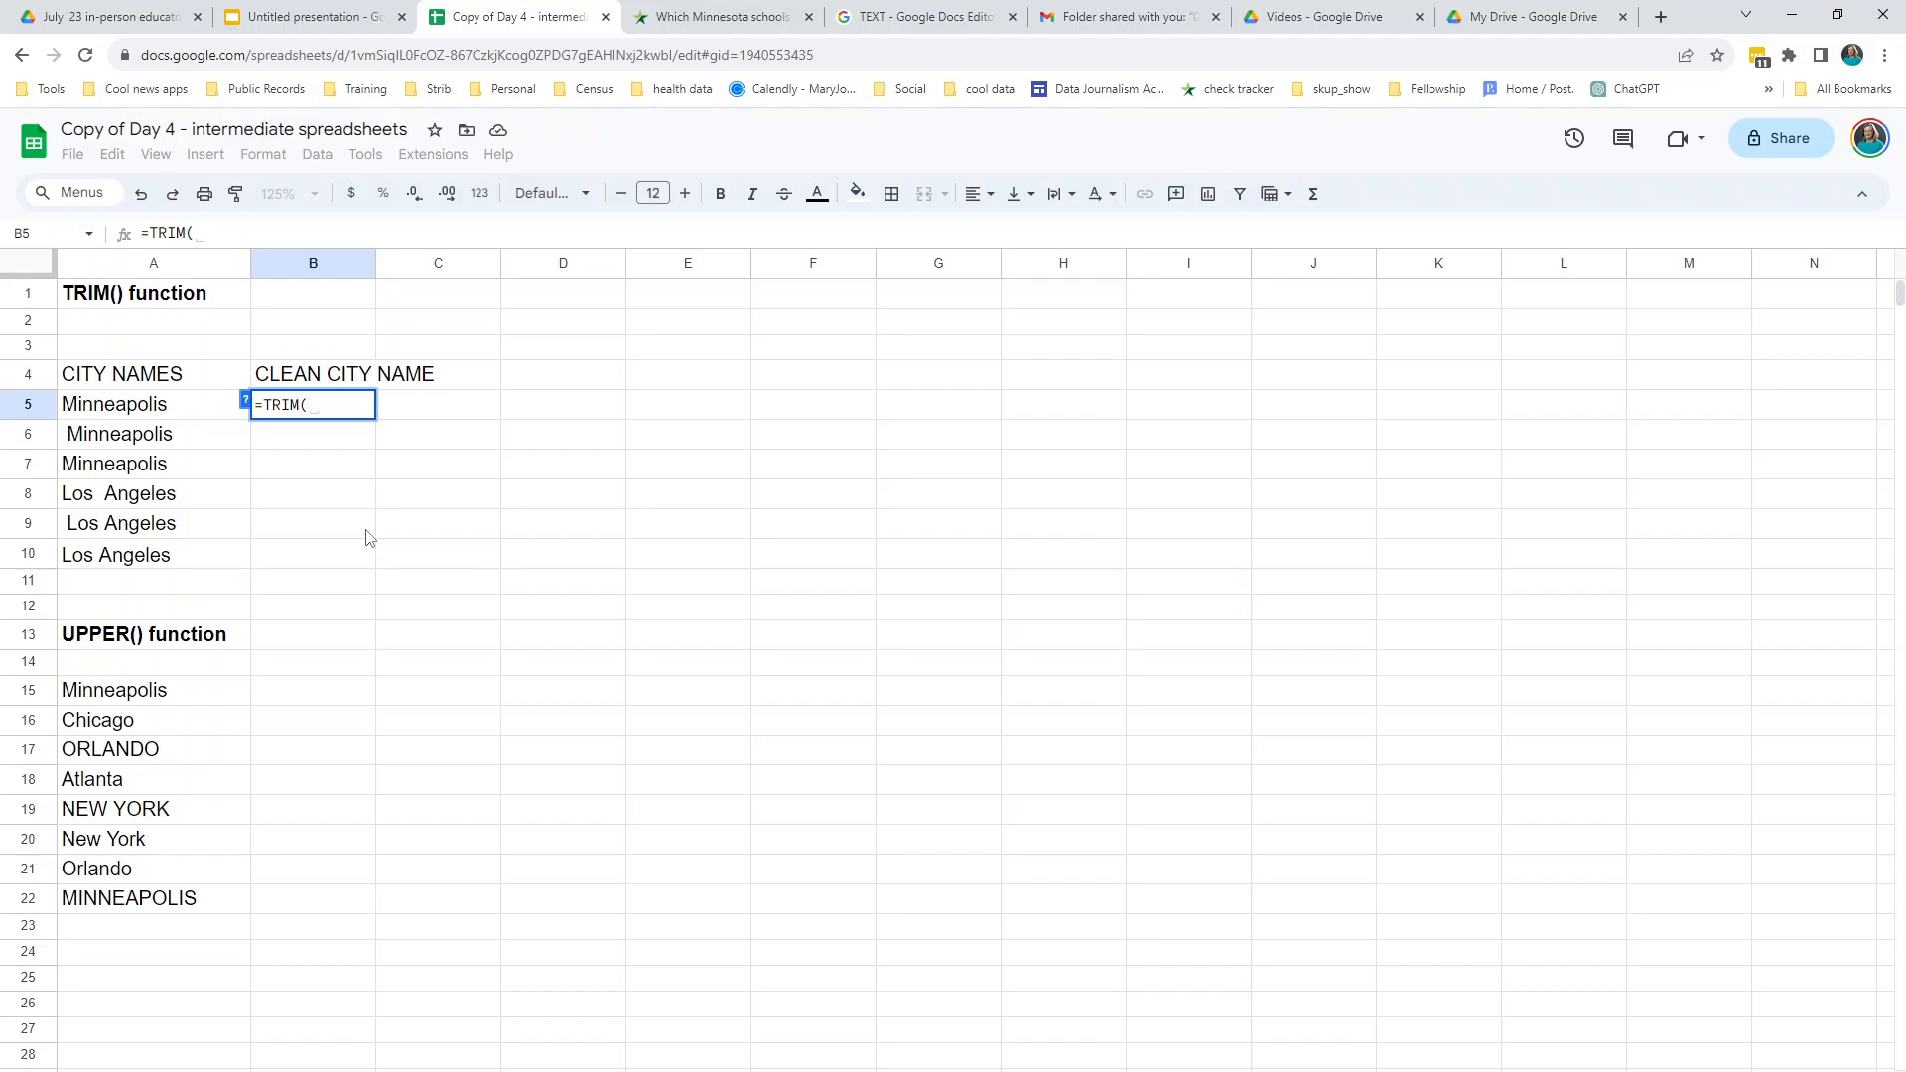
text(A5))
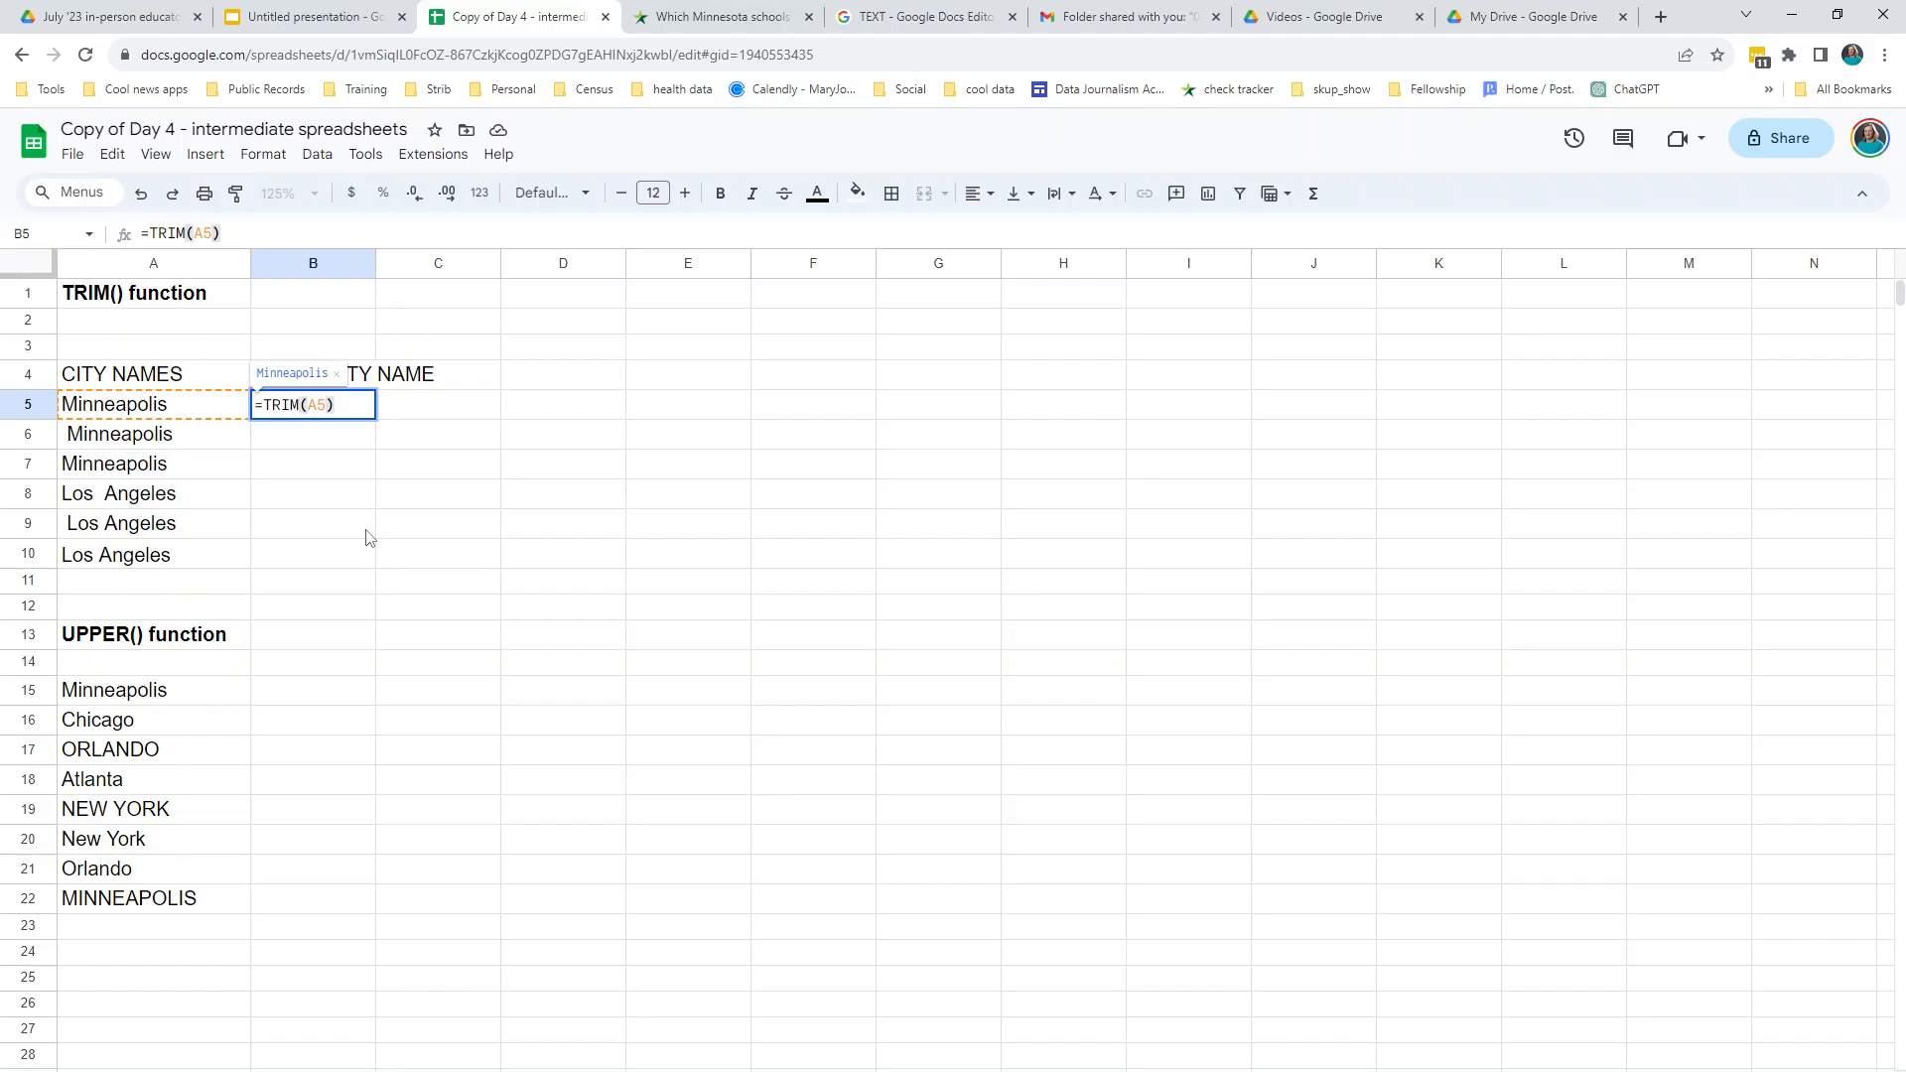
key(Return)
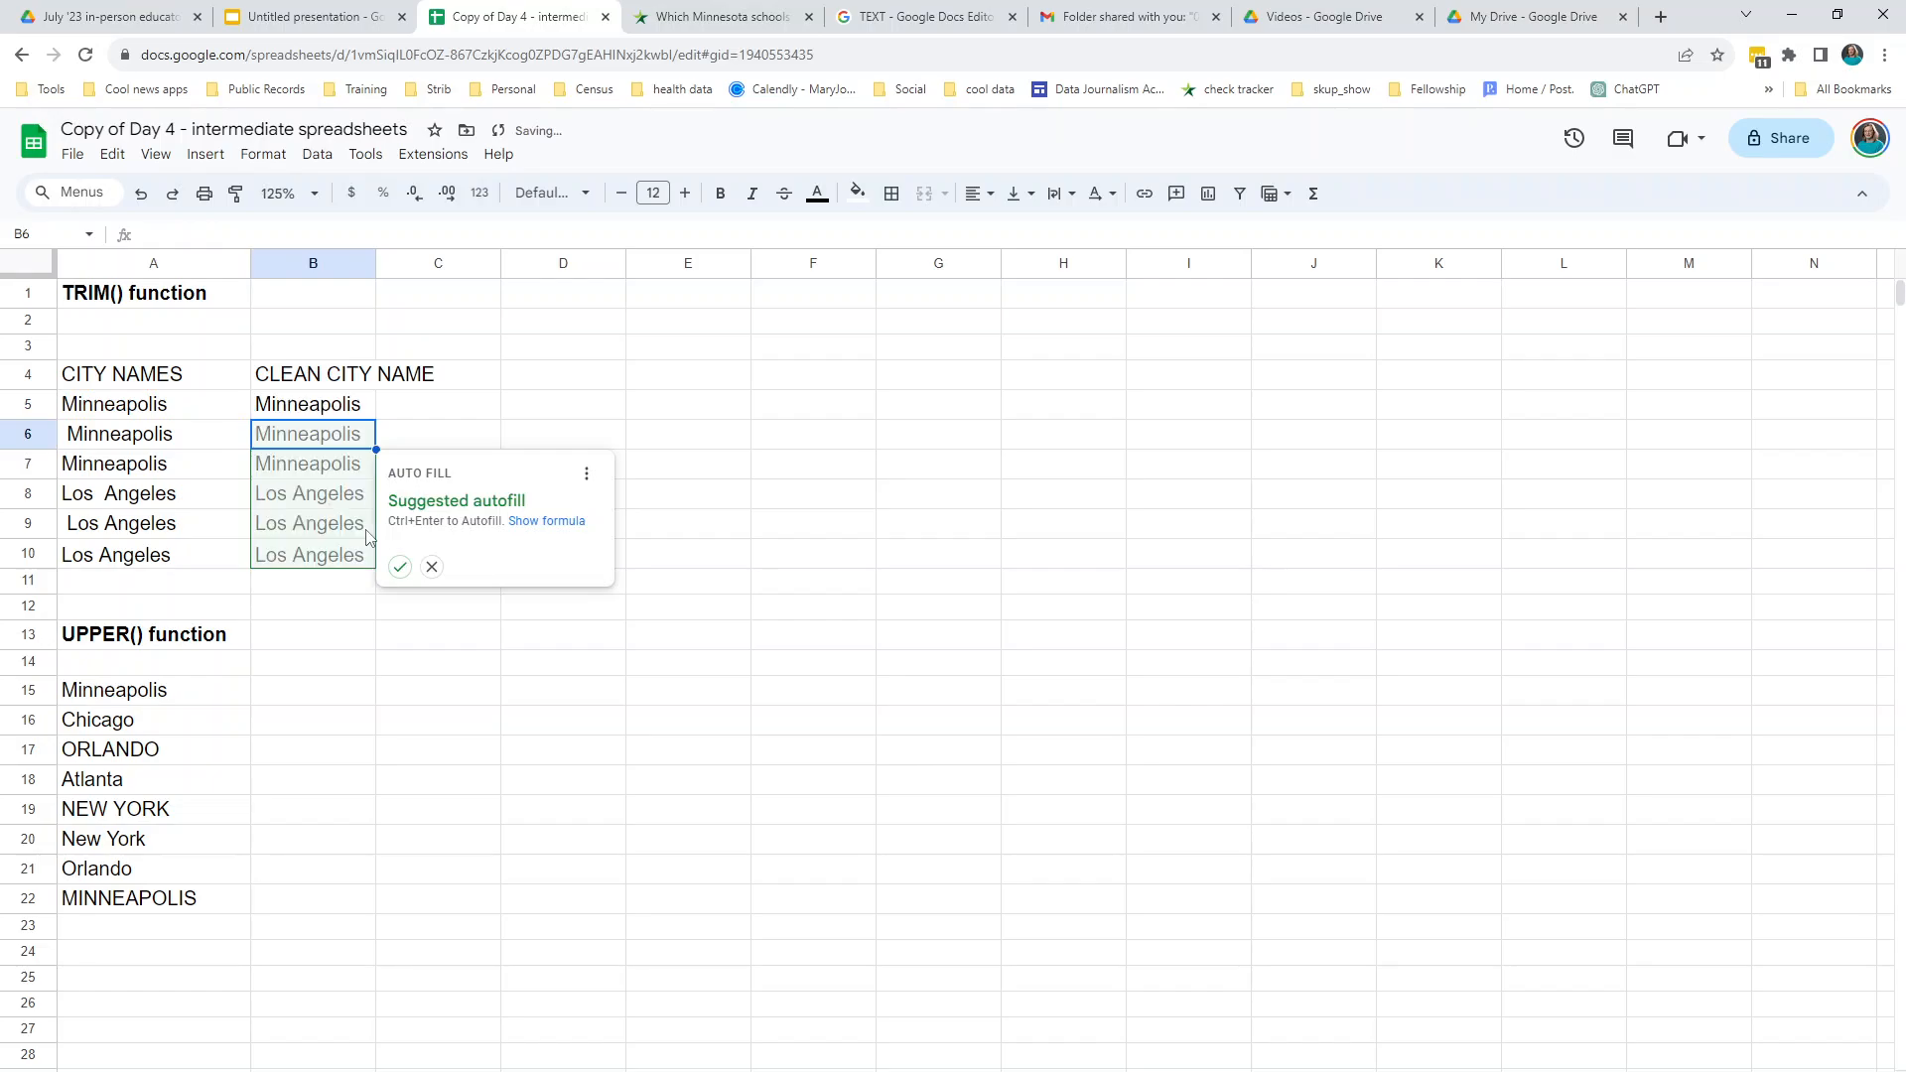
click(400, 566)
key(Down)
key(Down)
key(Down)
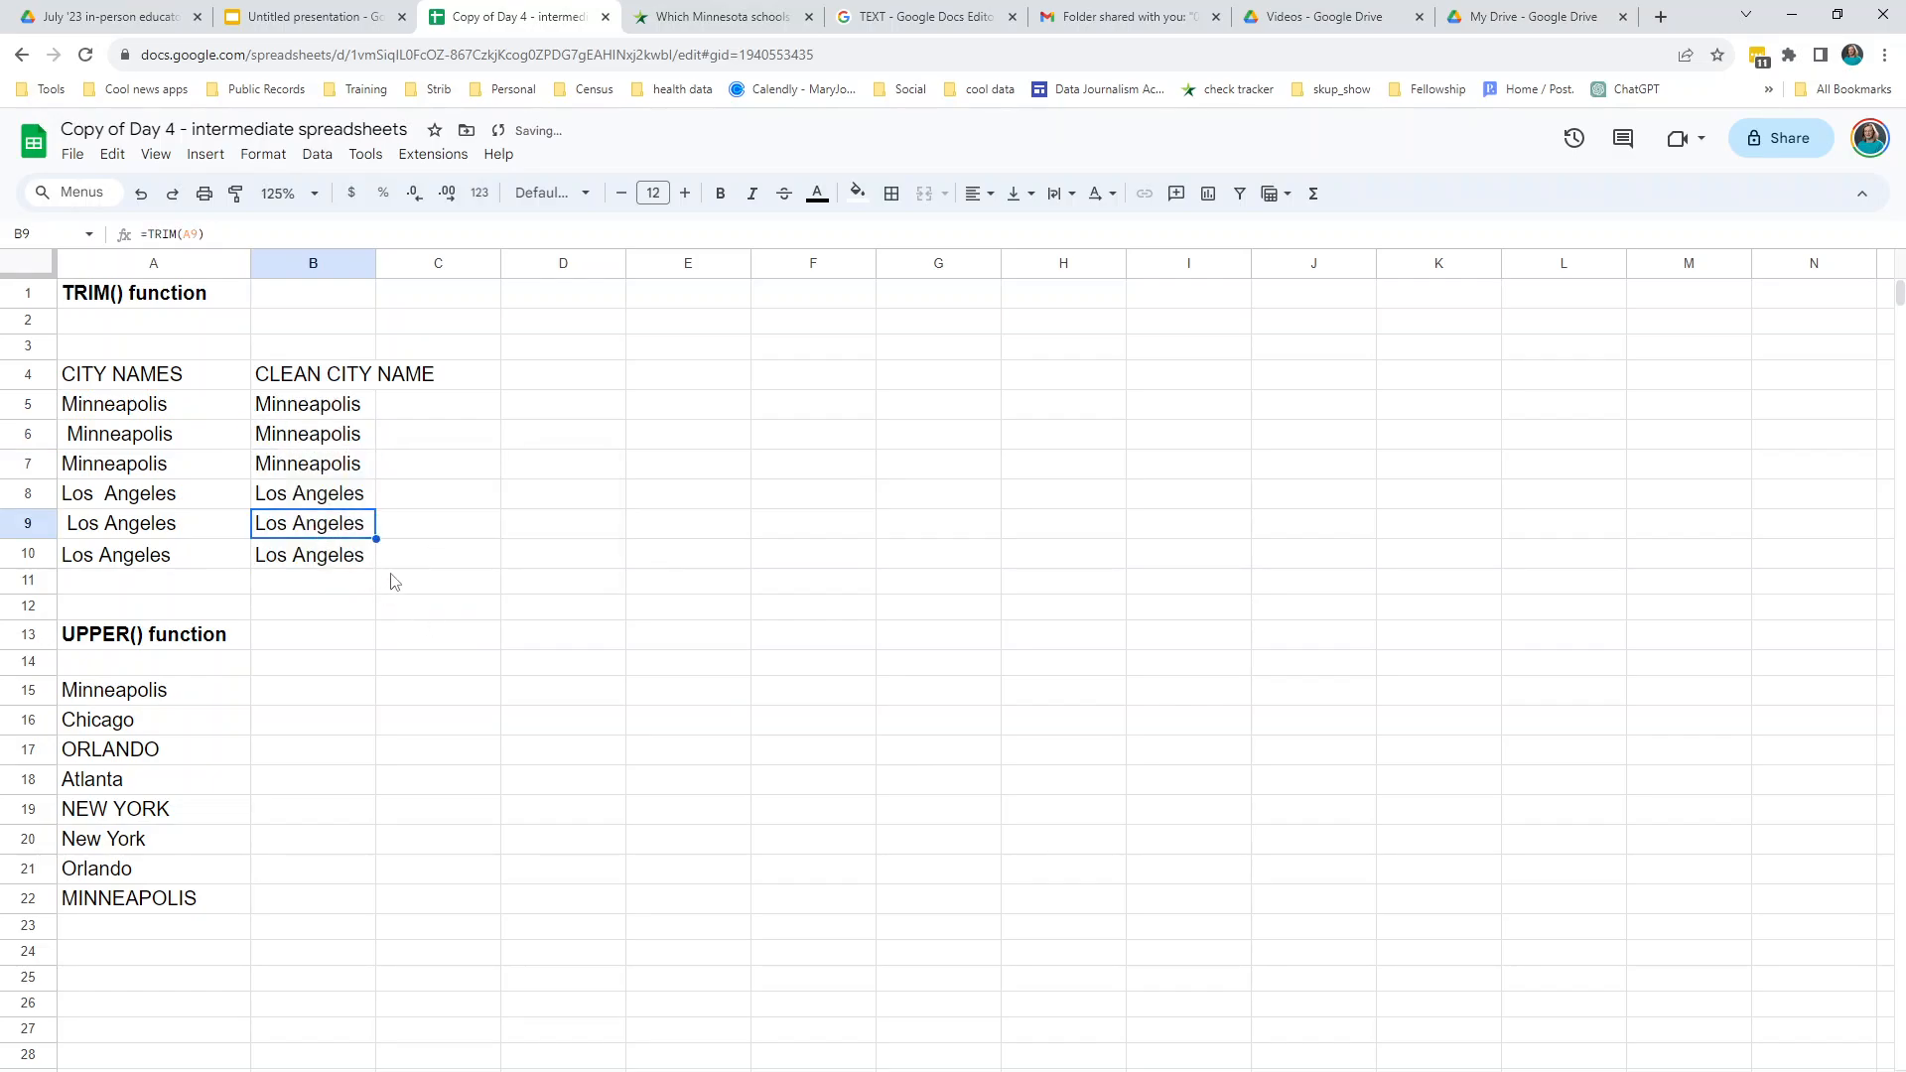
click(295, 566)
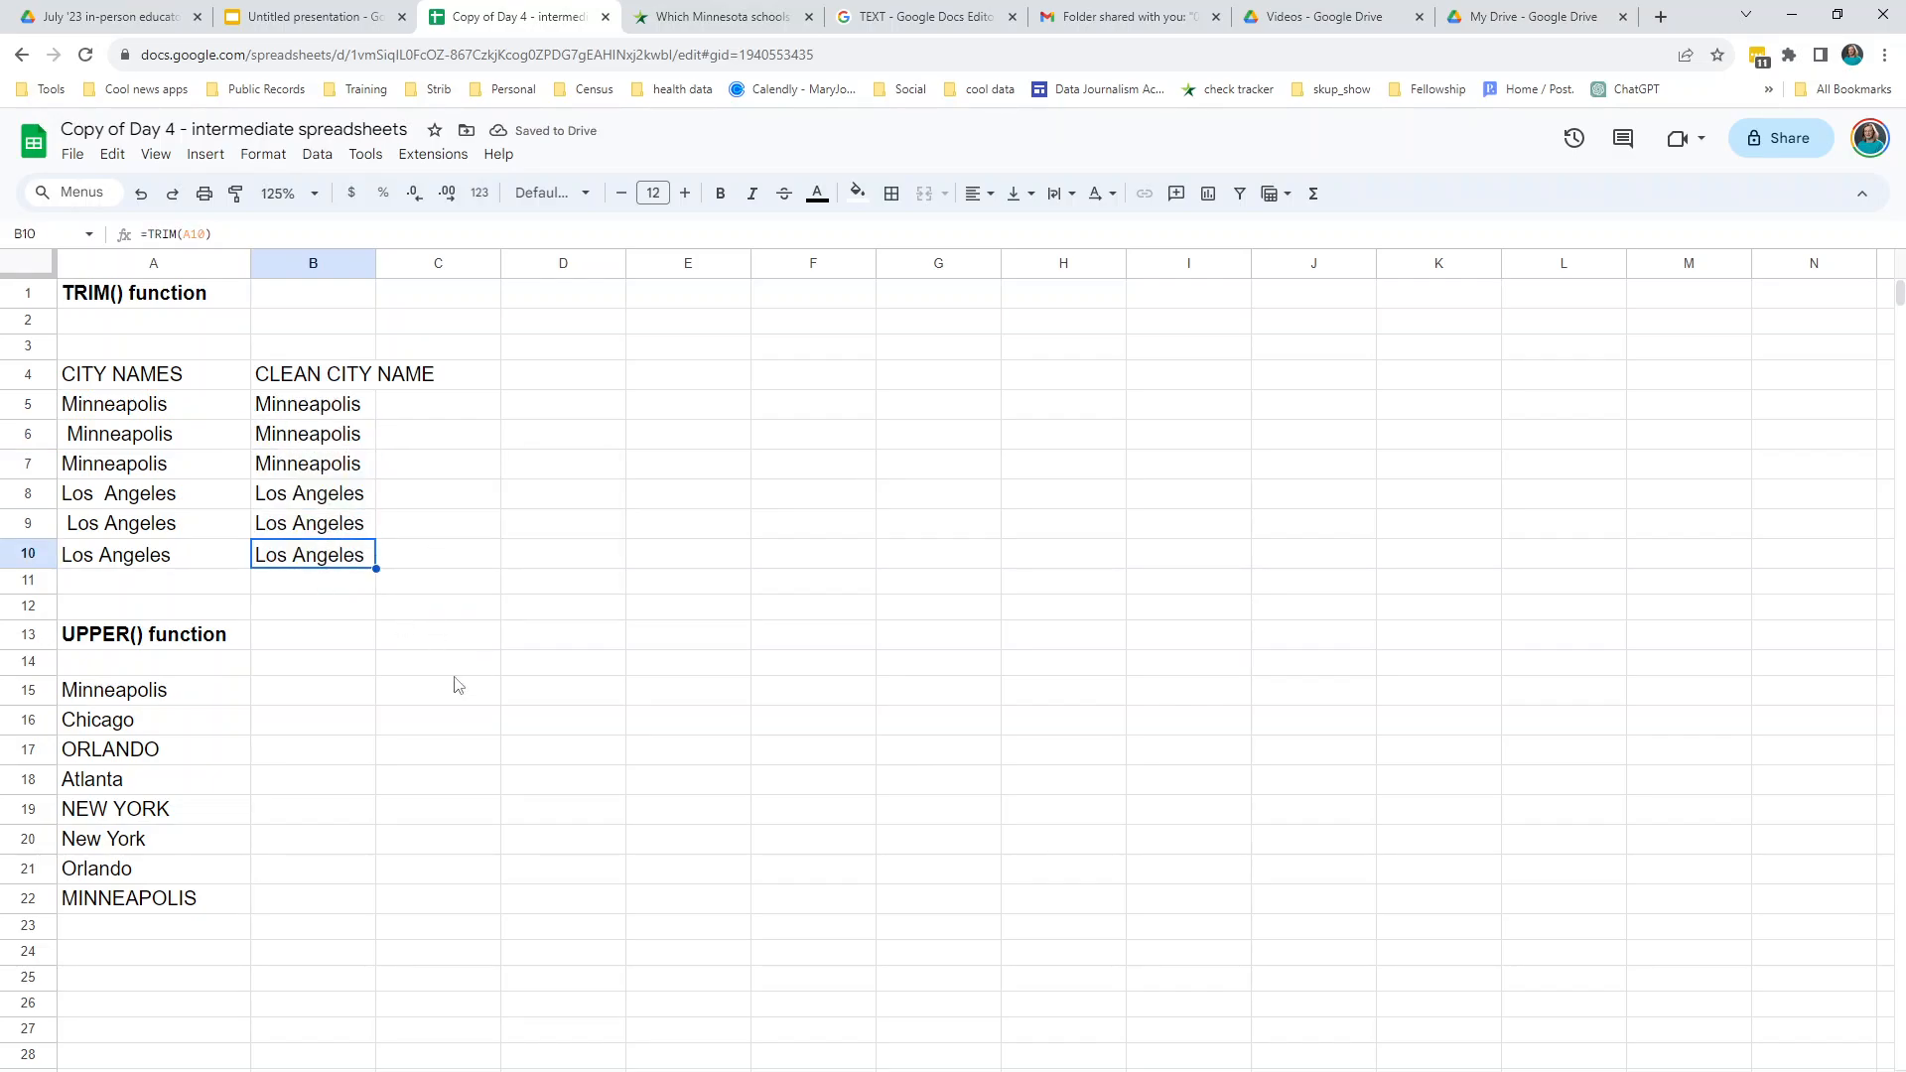
click(362, 757)
scroll(342, 760, down, 2)
click(188, 619)
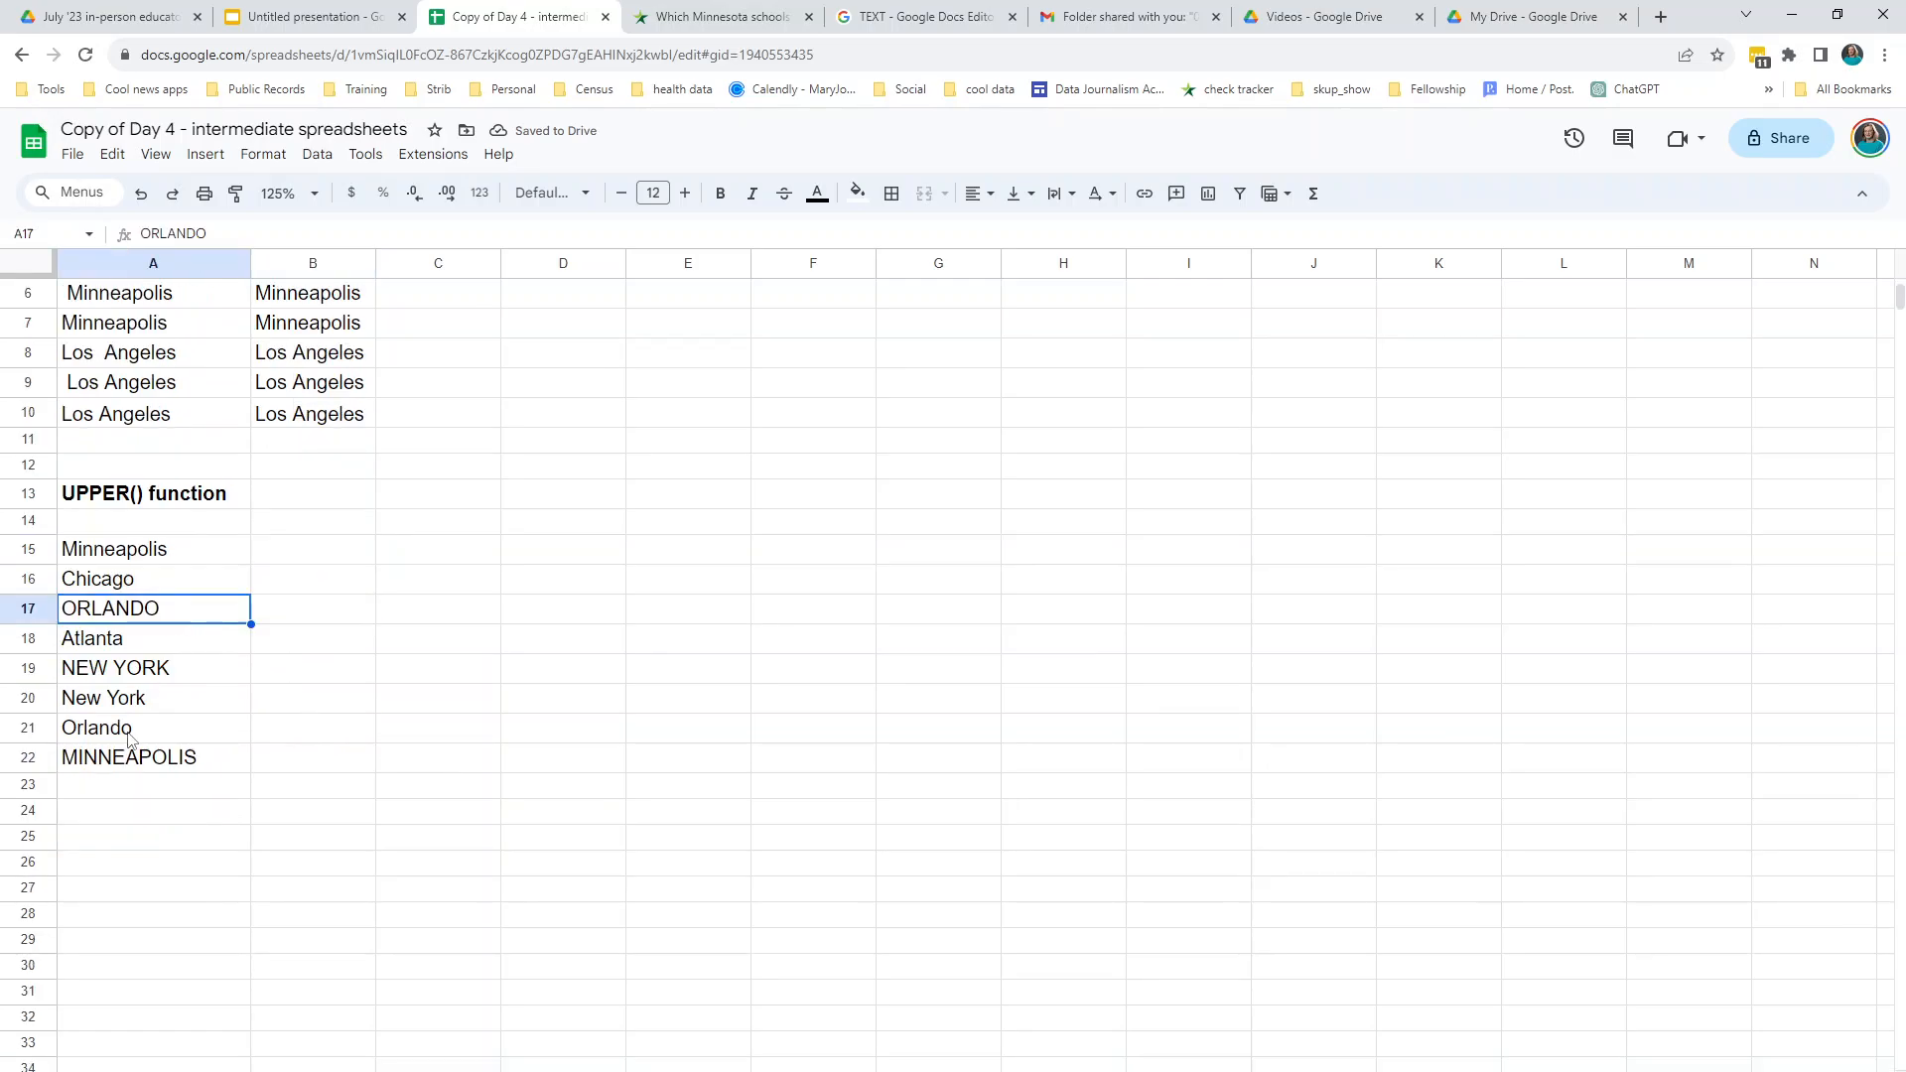
click(119, 673)
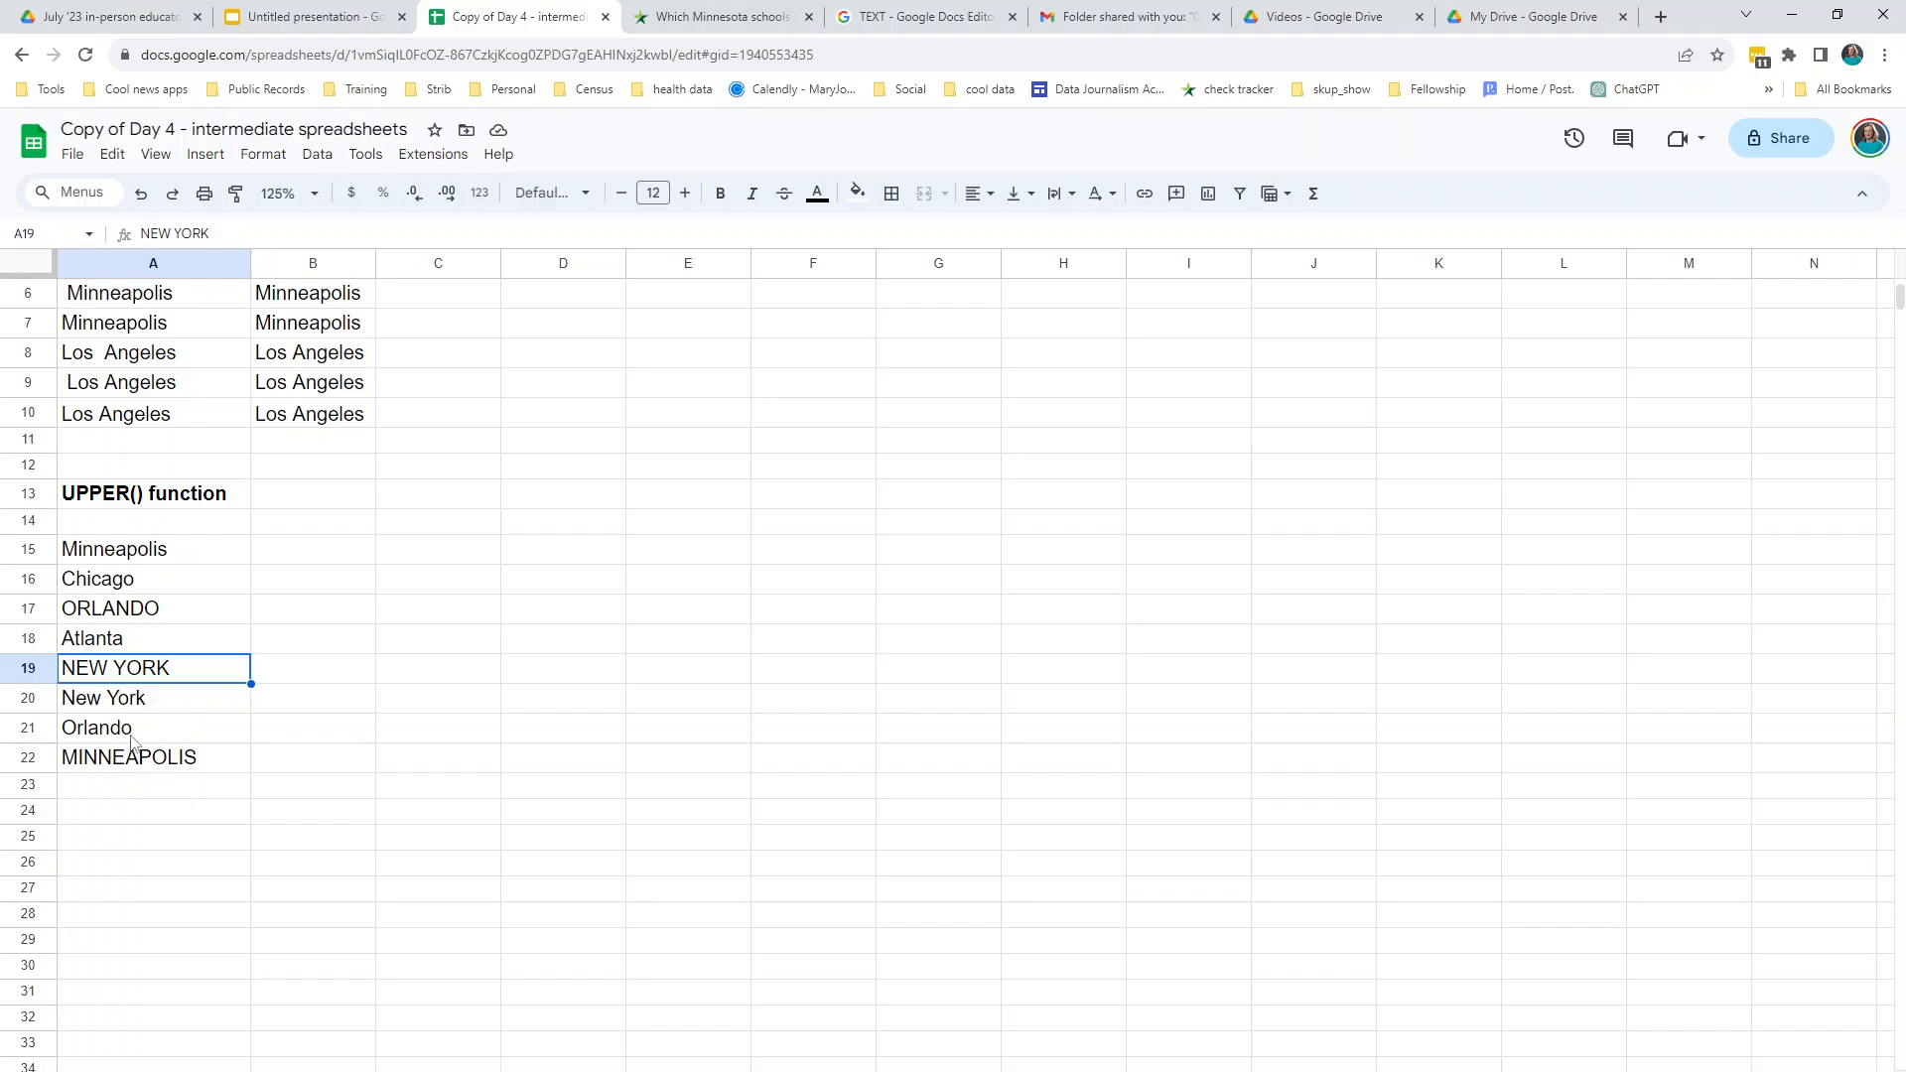
click(168, 614)
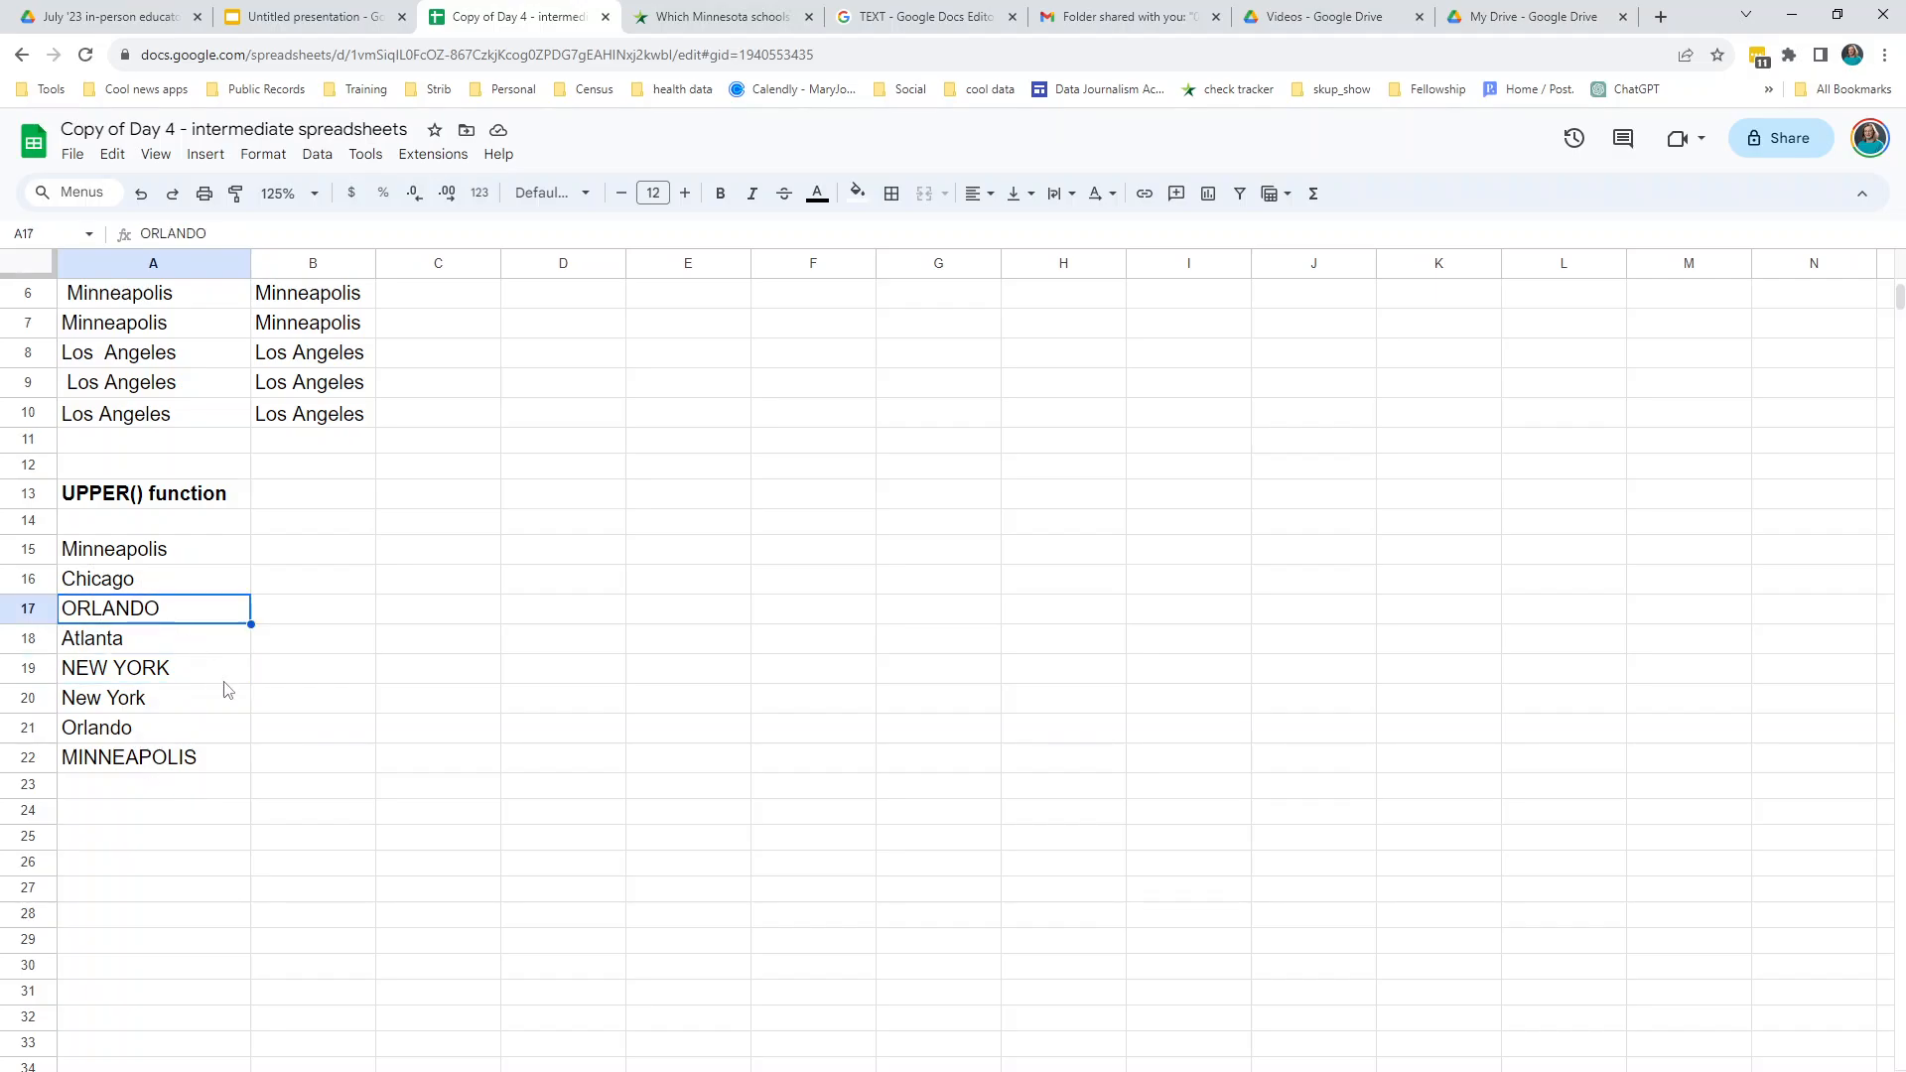
click(120, 673)
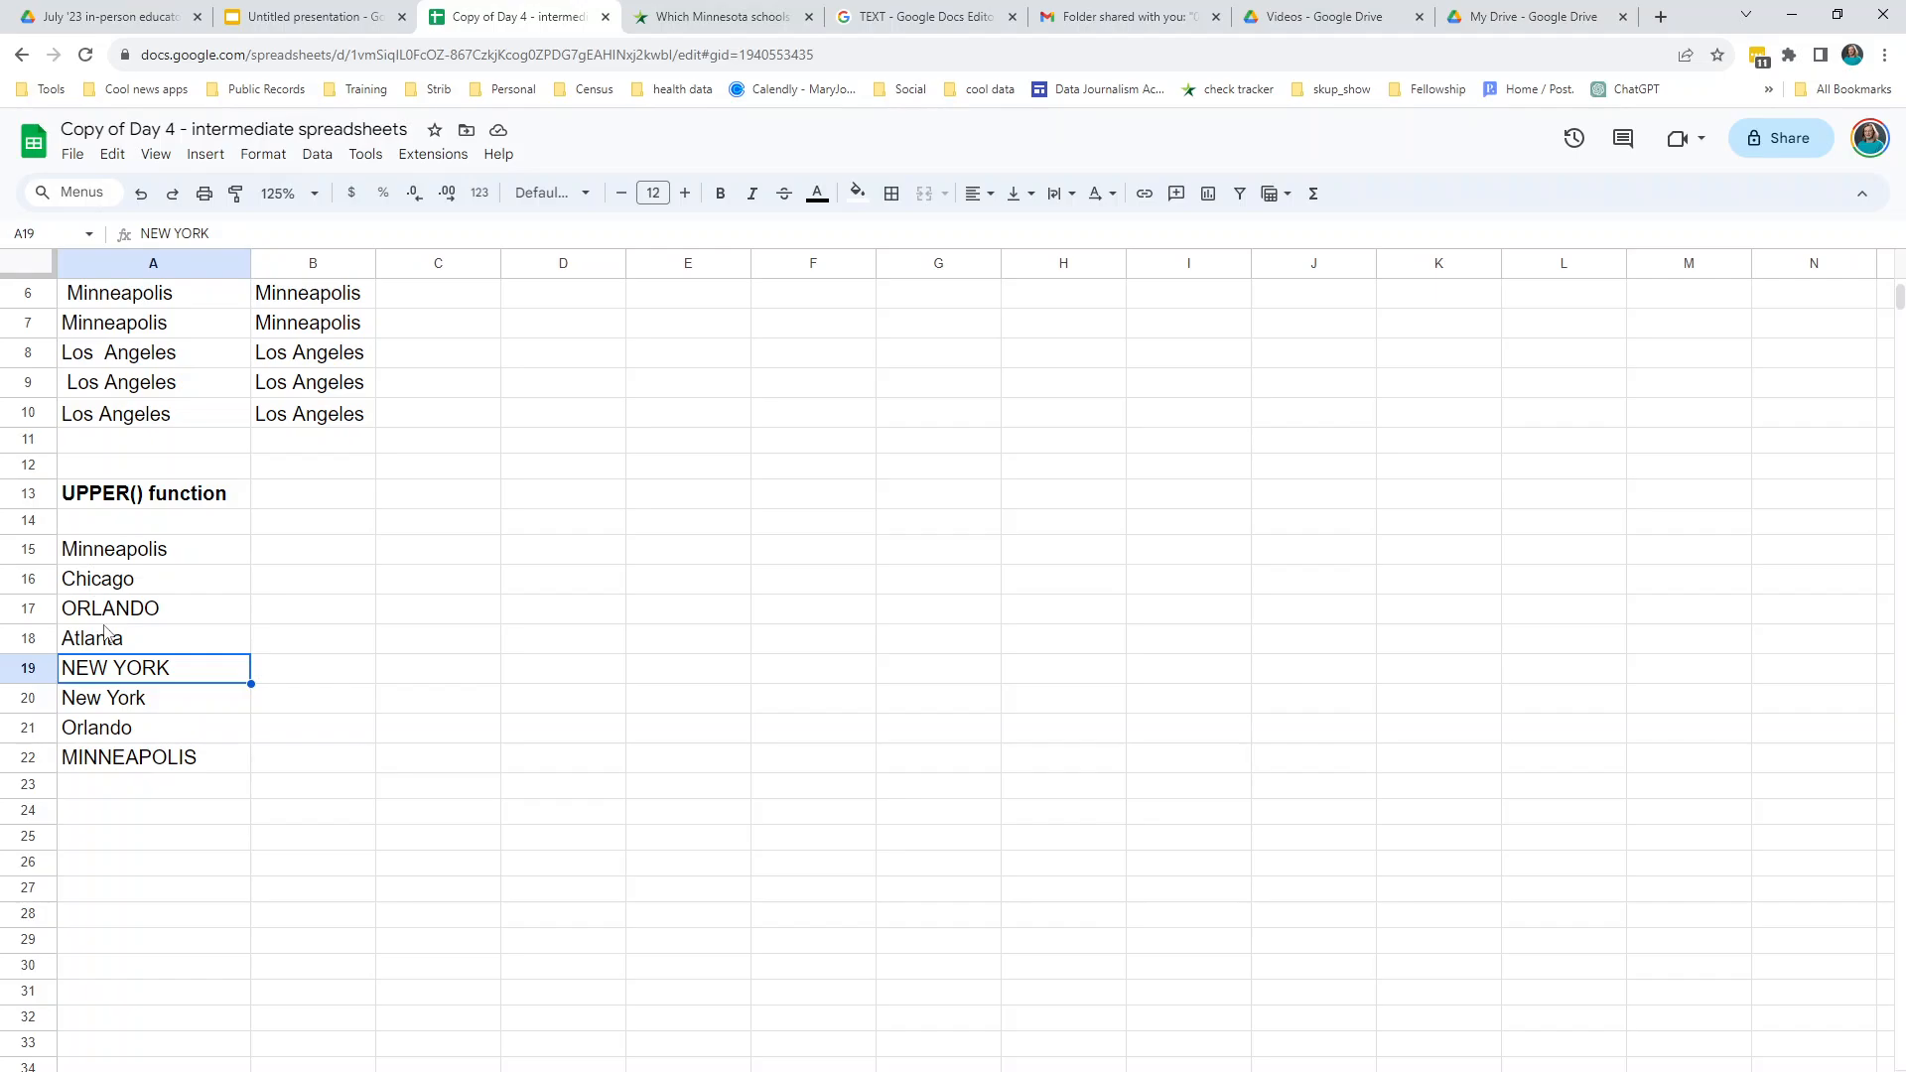
- Enter =UPPER(A15) in cell B15 and accept the suggested autofill for B16 through B22
click(298, 562)
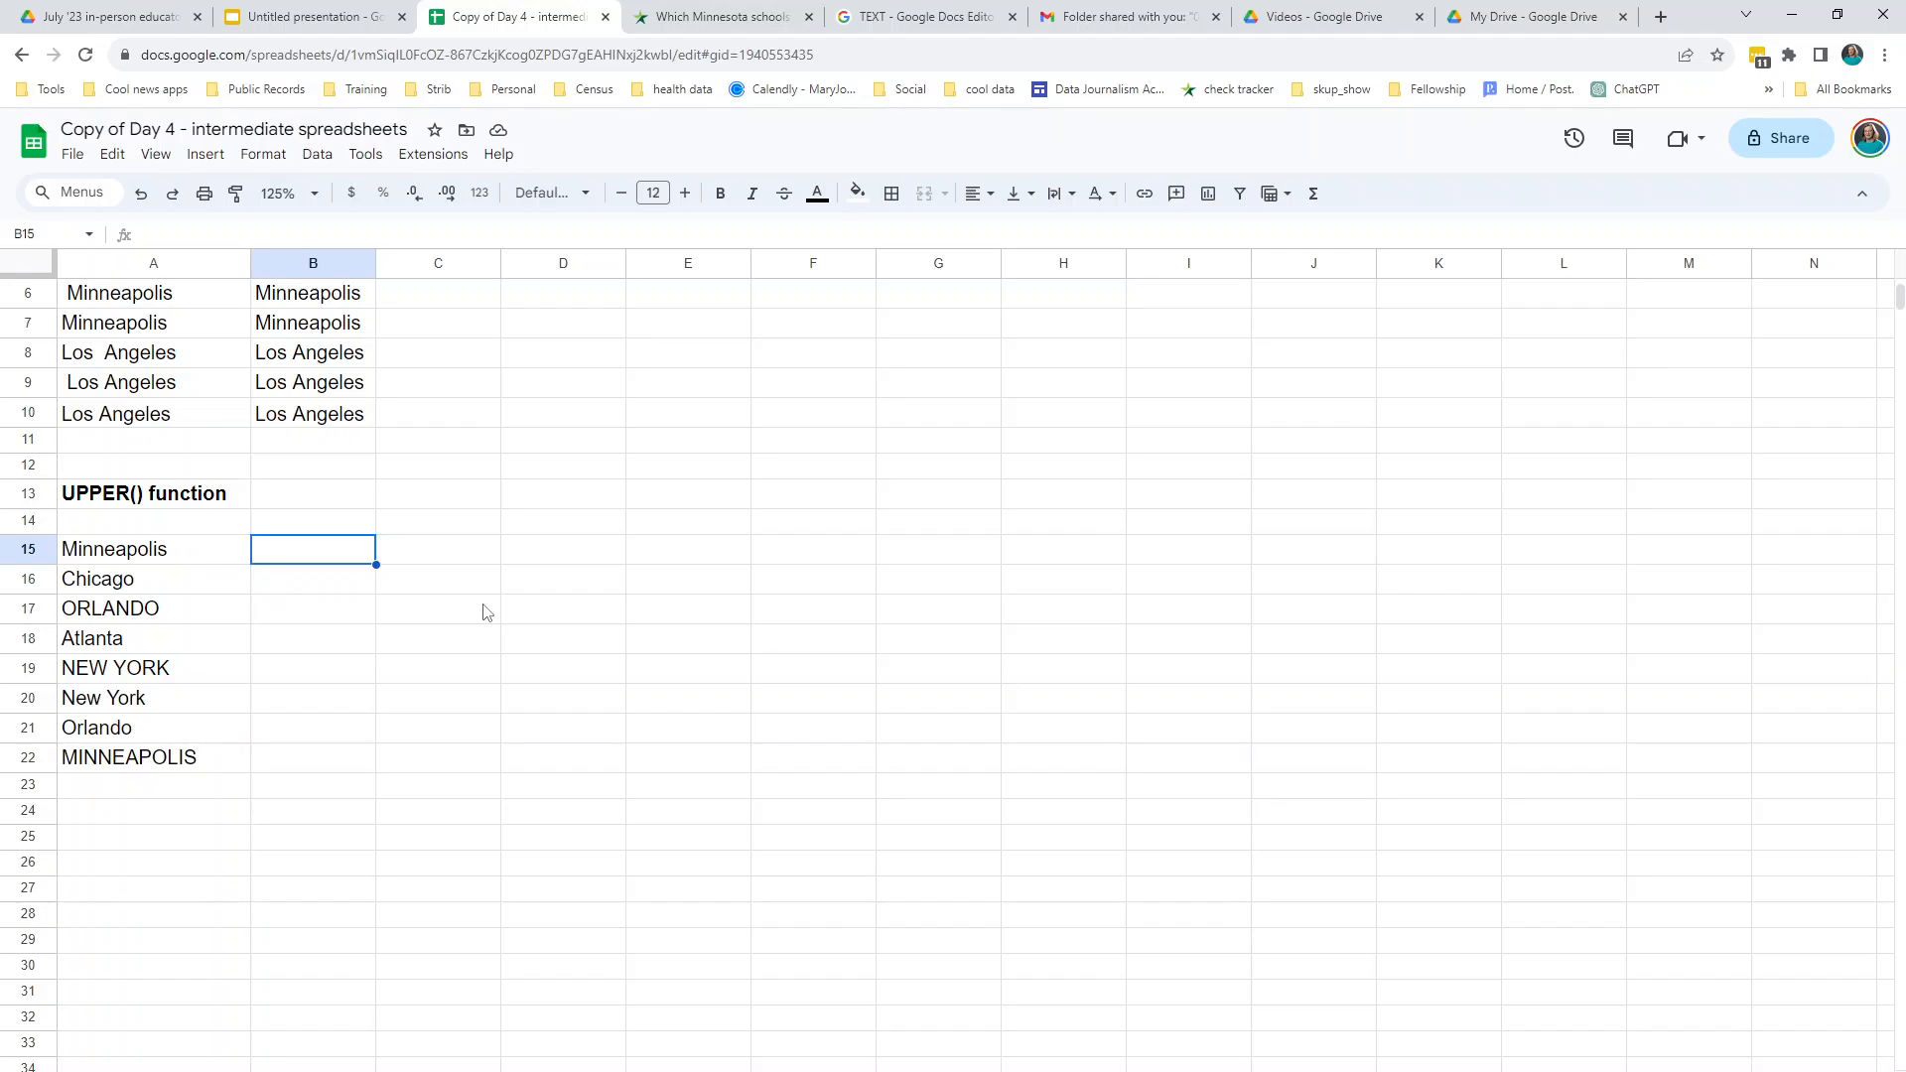
text(=UPPER()
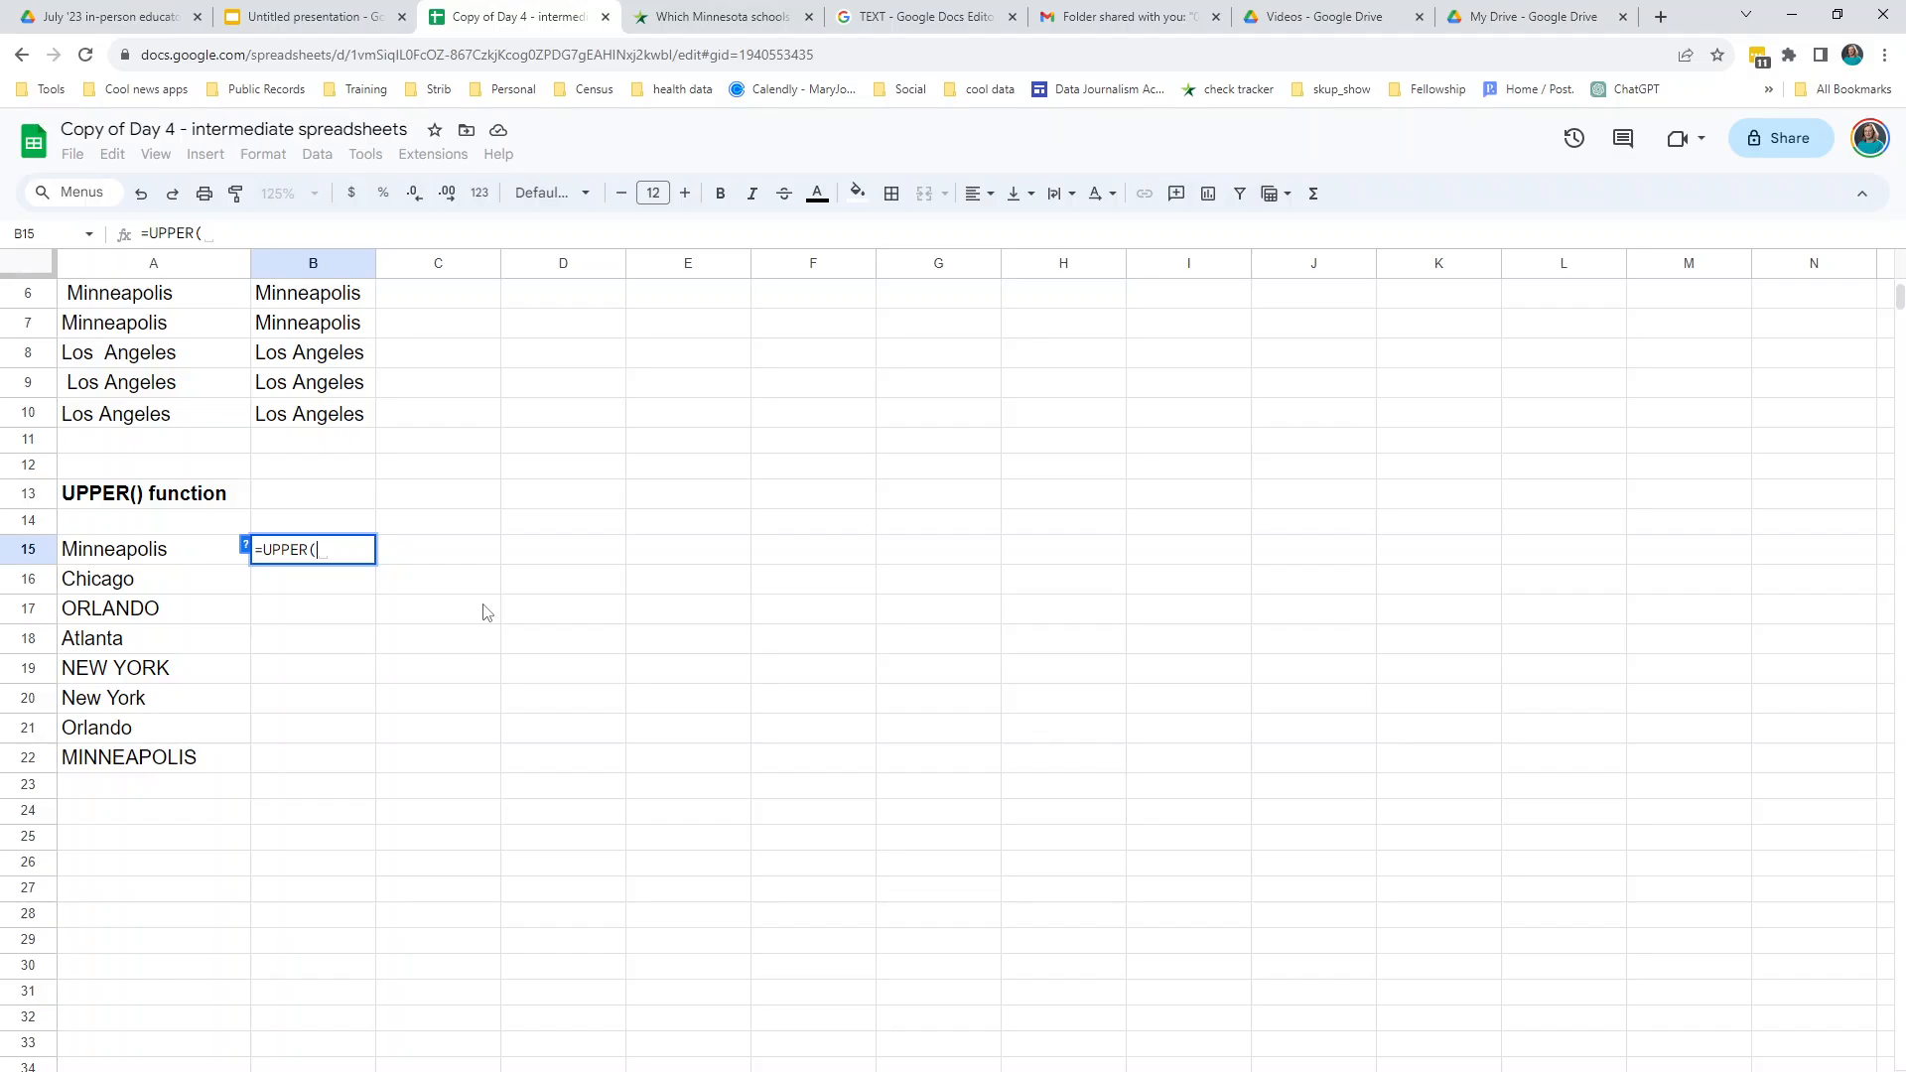
text(A15))
key(Return)
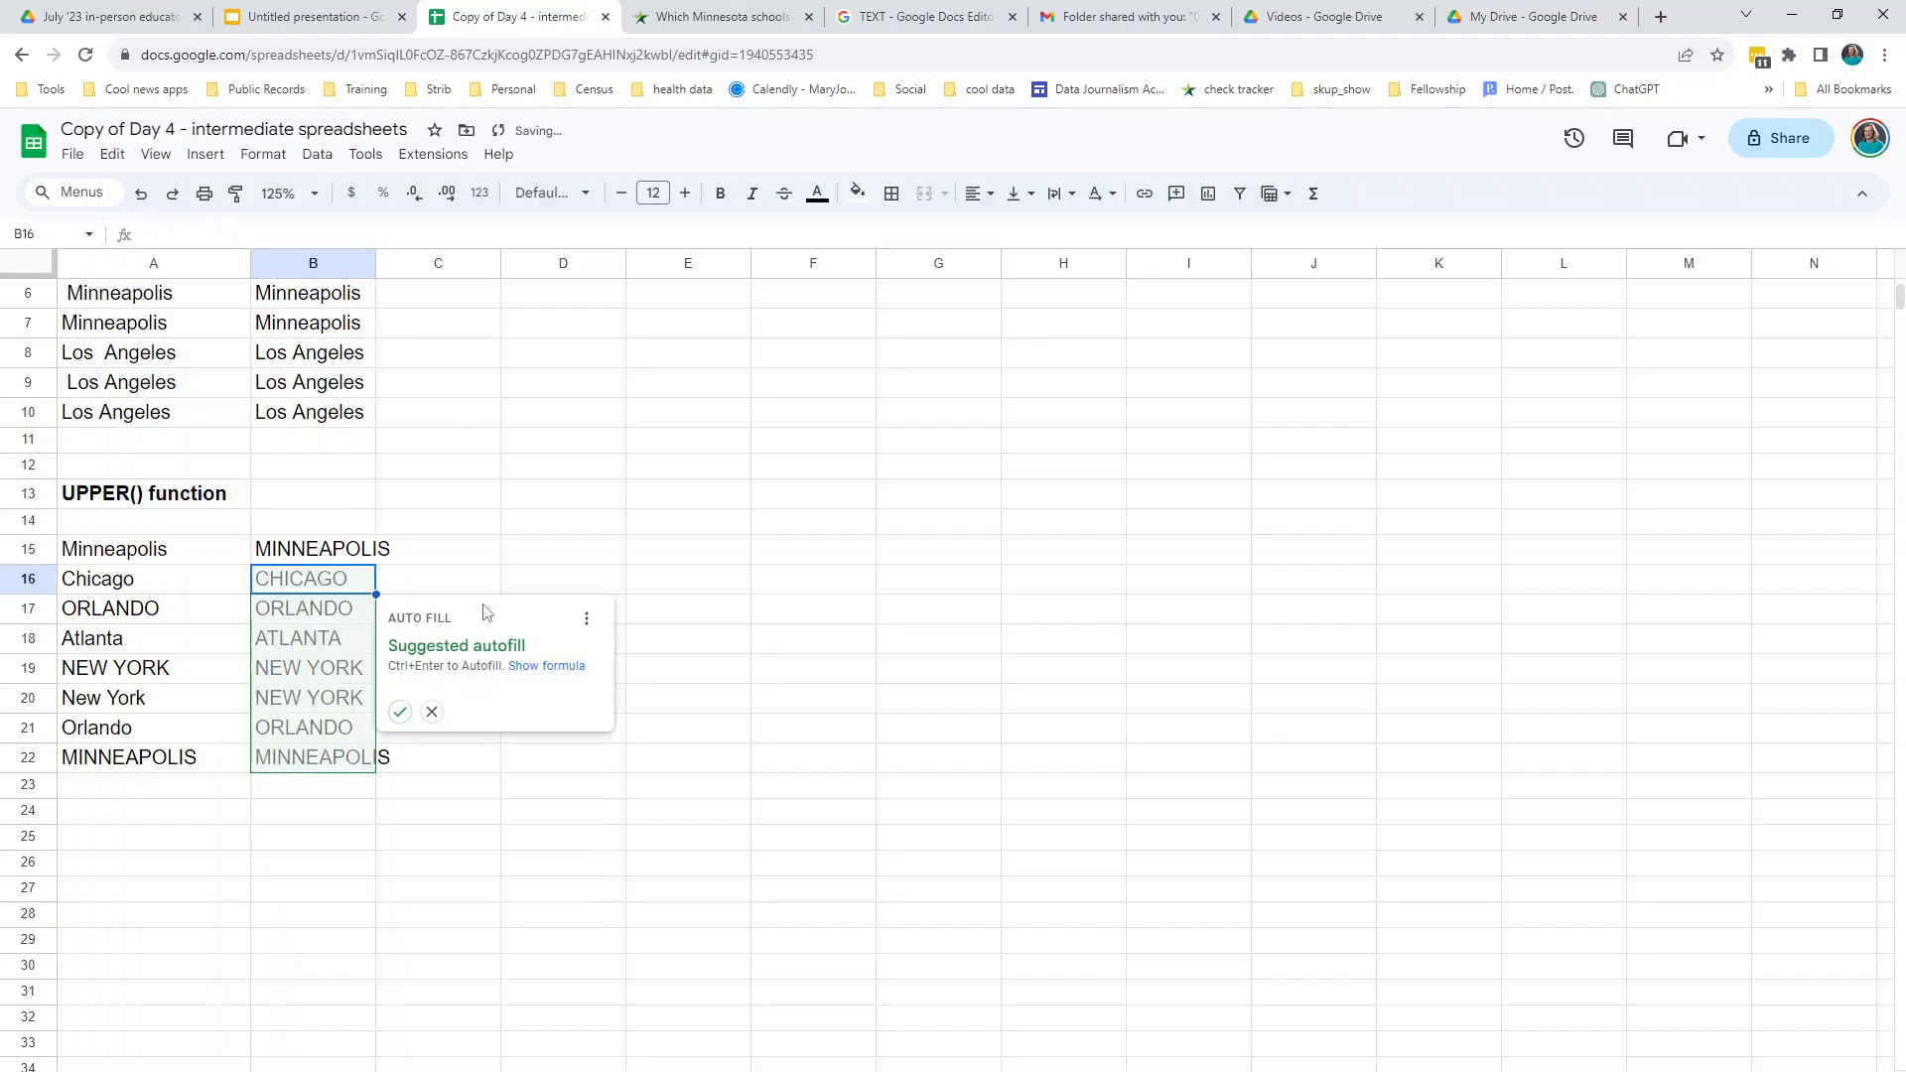
click(400, 711)
- Enter =LOWER(A15) in cell C15 and accept the suggested autofill for C16 through C22
click(433, 561)
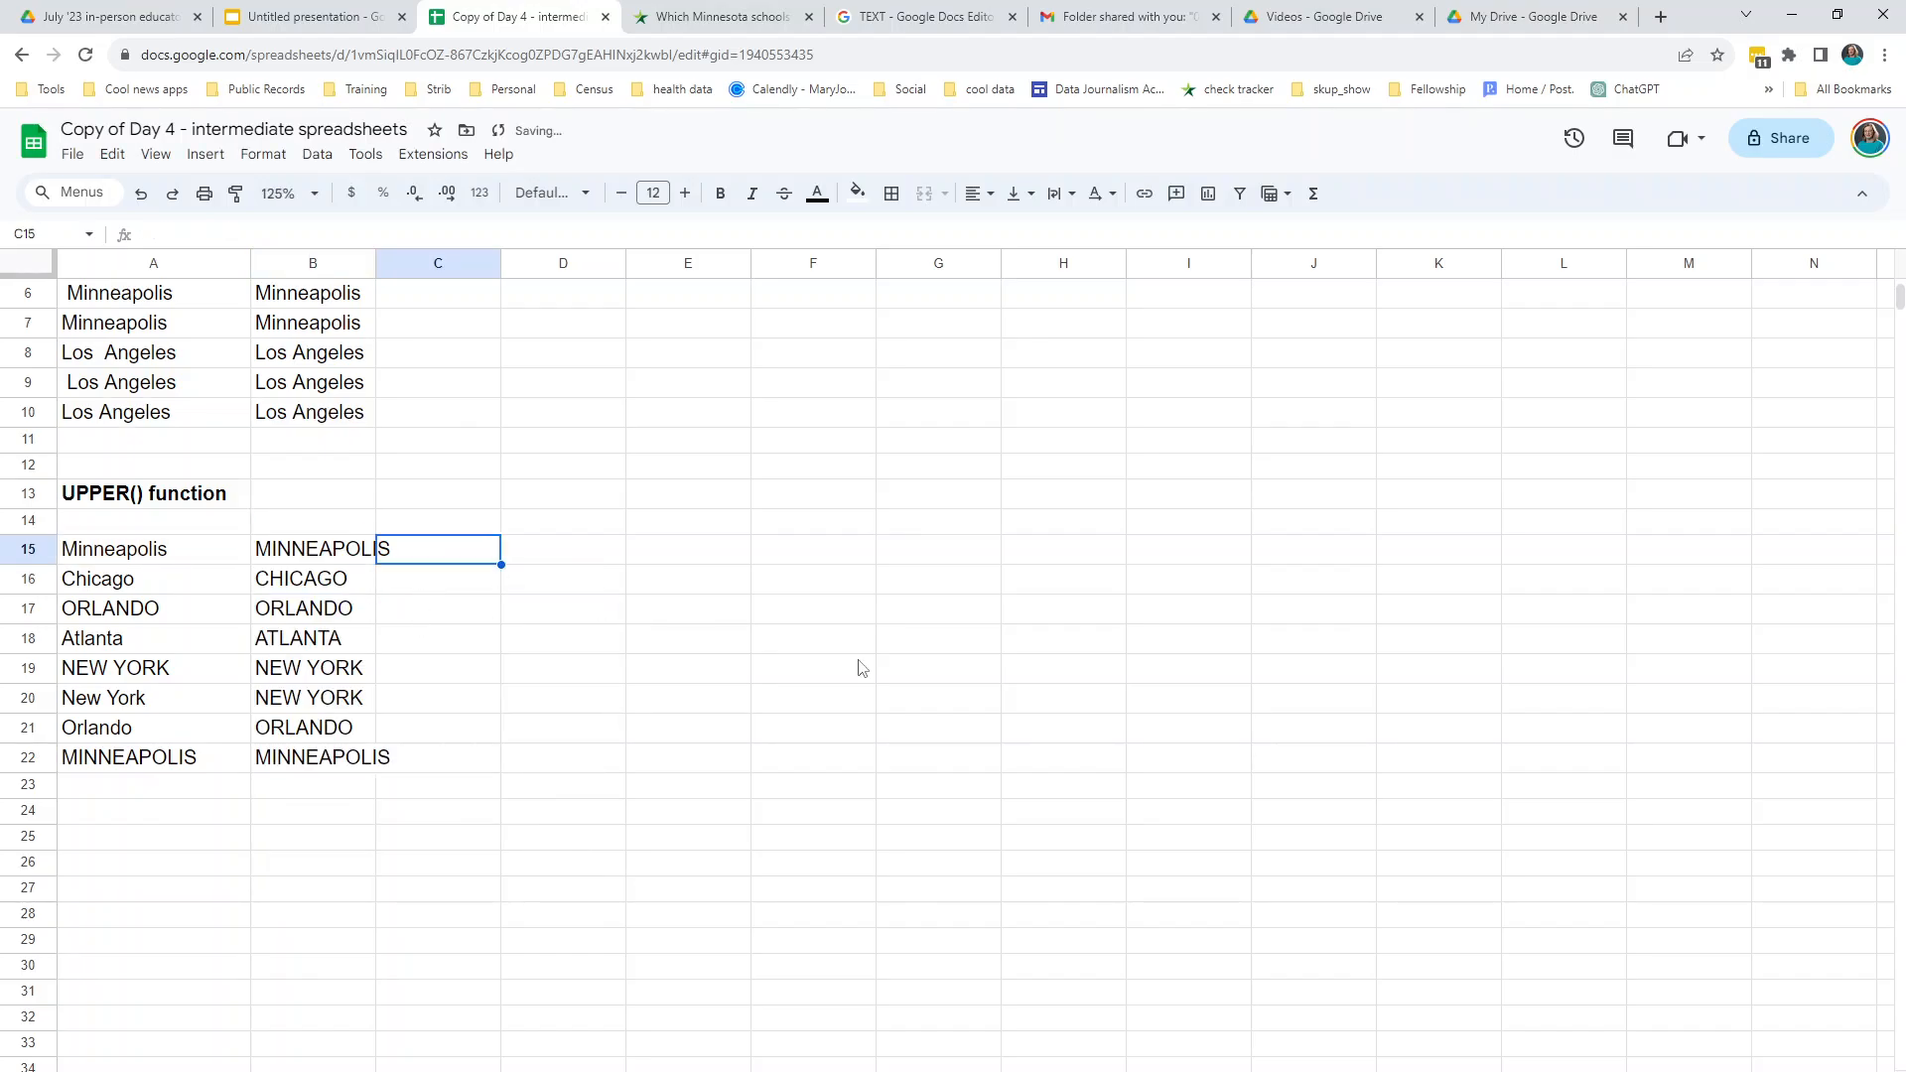
text(=LOWER(A)
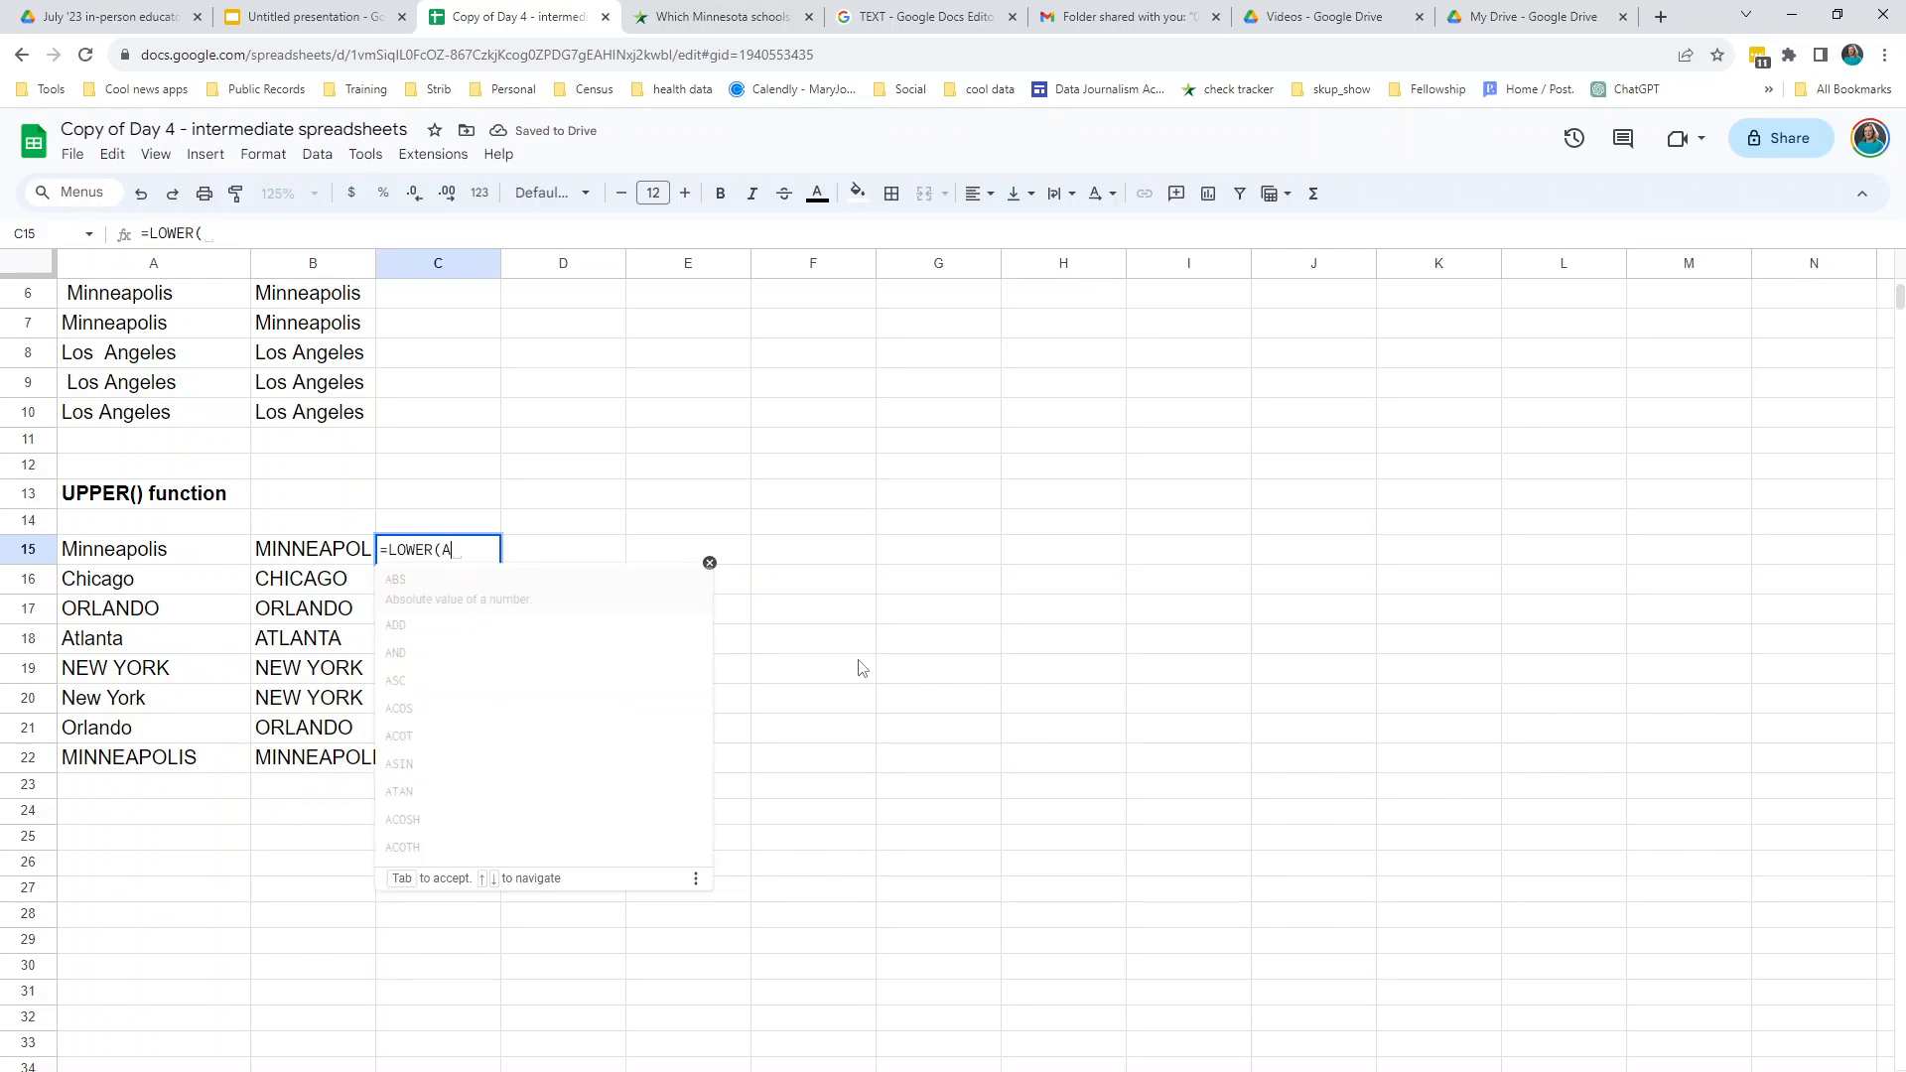
text(15))
key(Return)
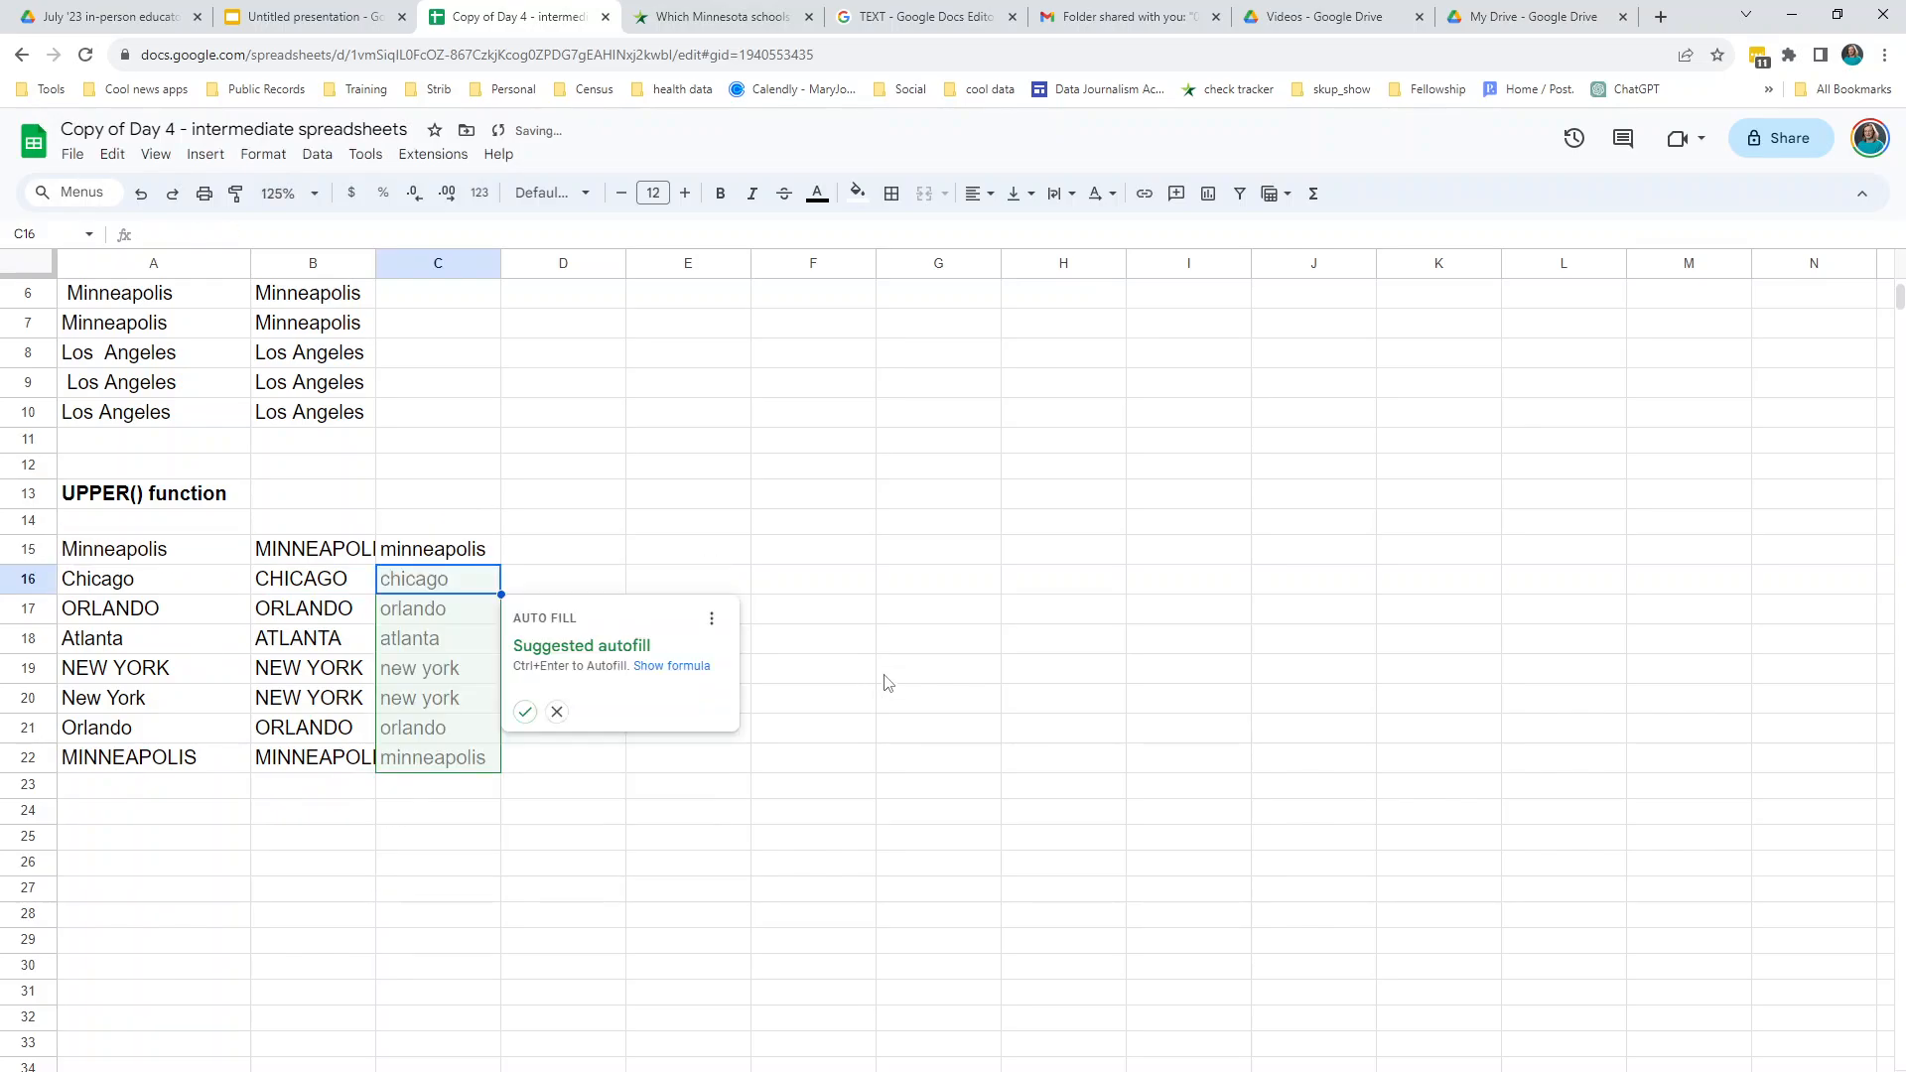
click(525, 712)
- Enter =PROPER(A15) in cell D15 and accept the suggested autofill for D16 through D22
click(562, 561)
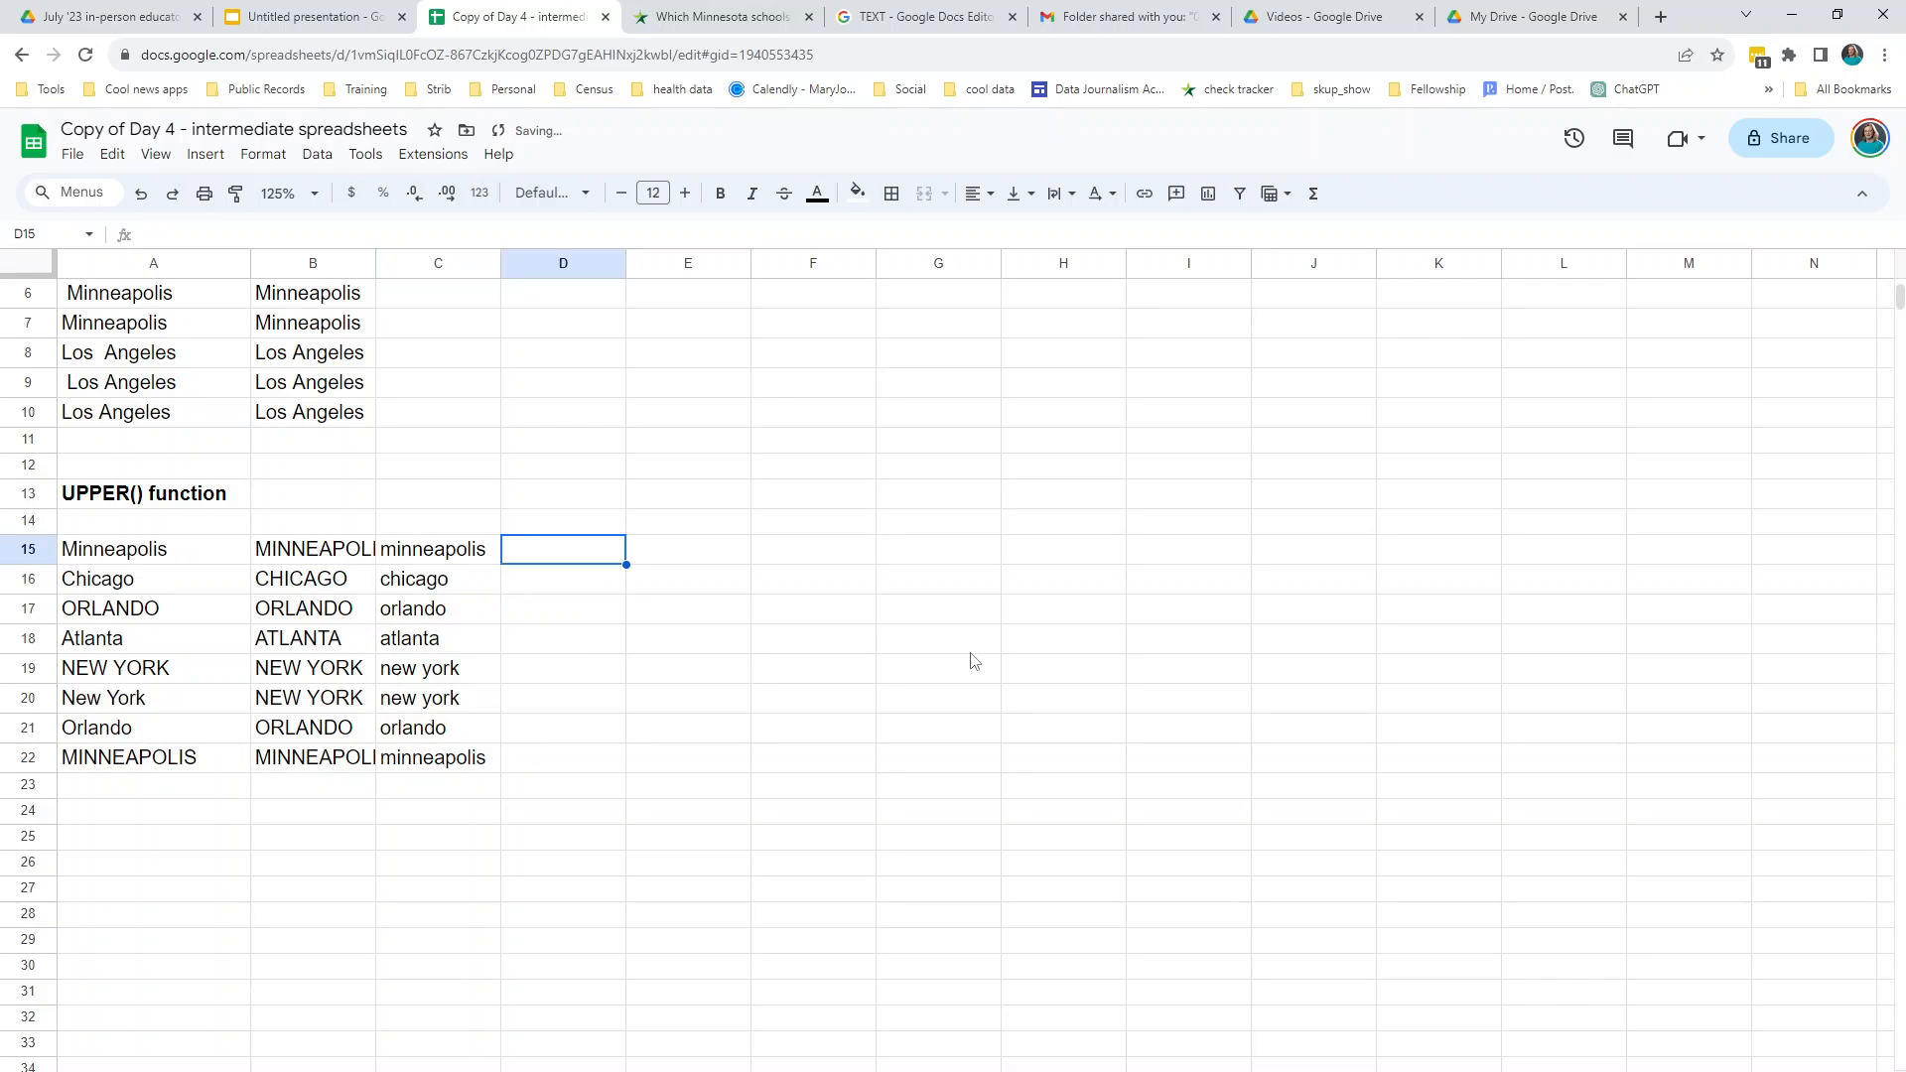
text(=PROPER)
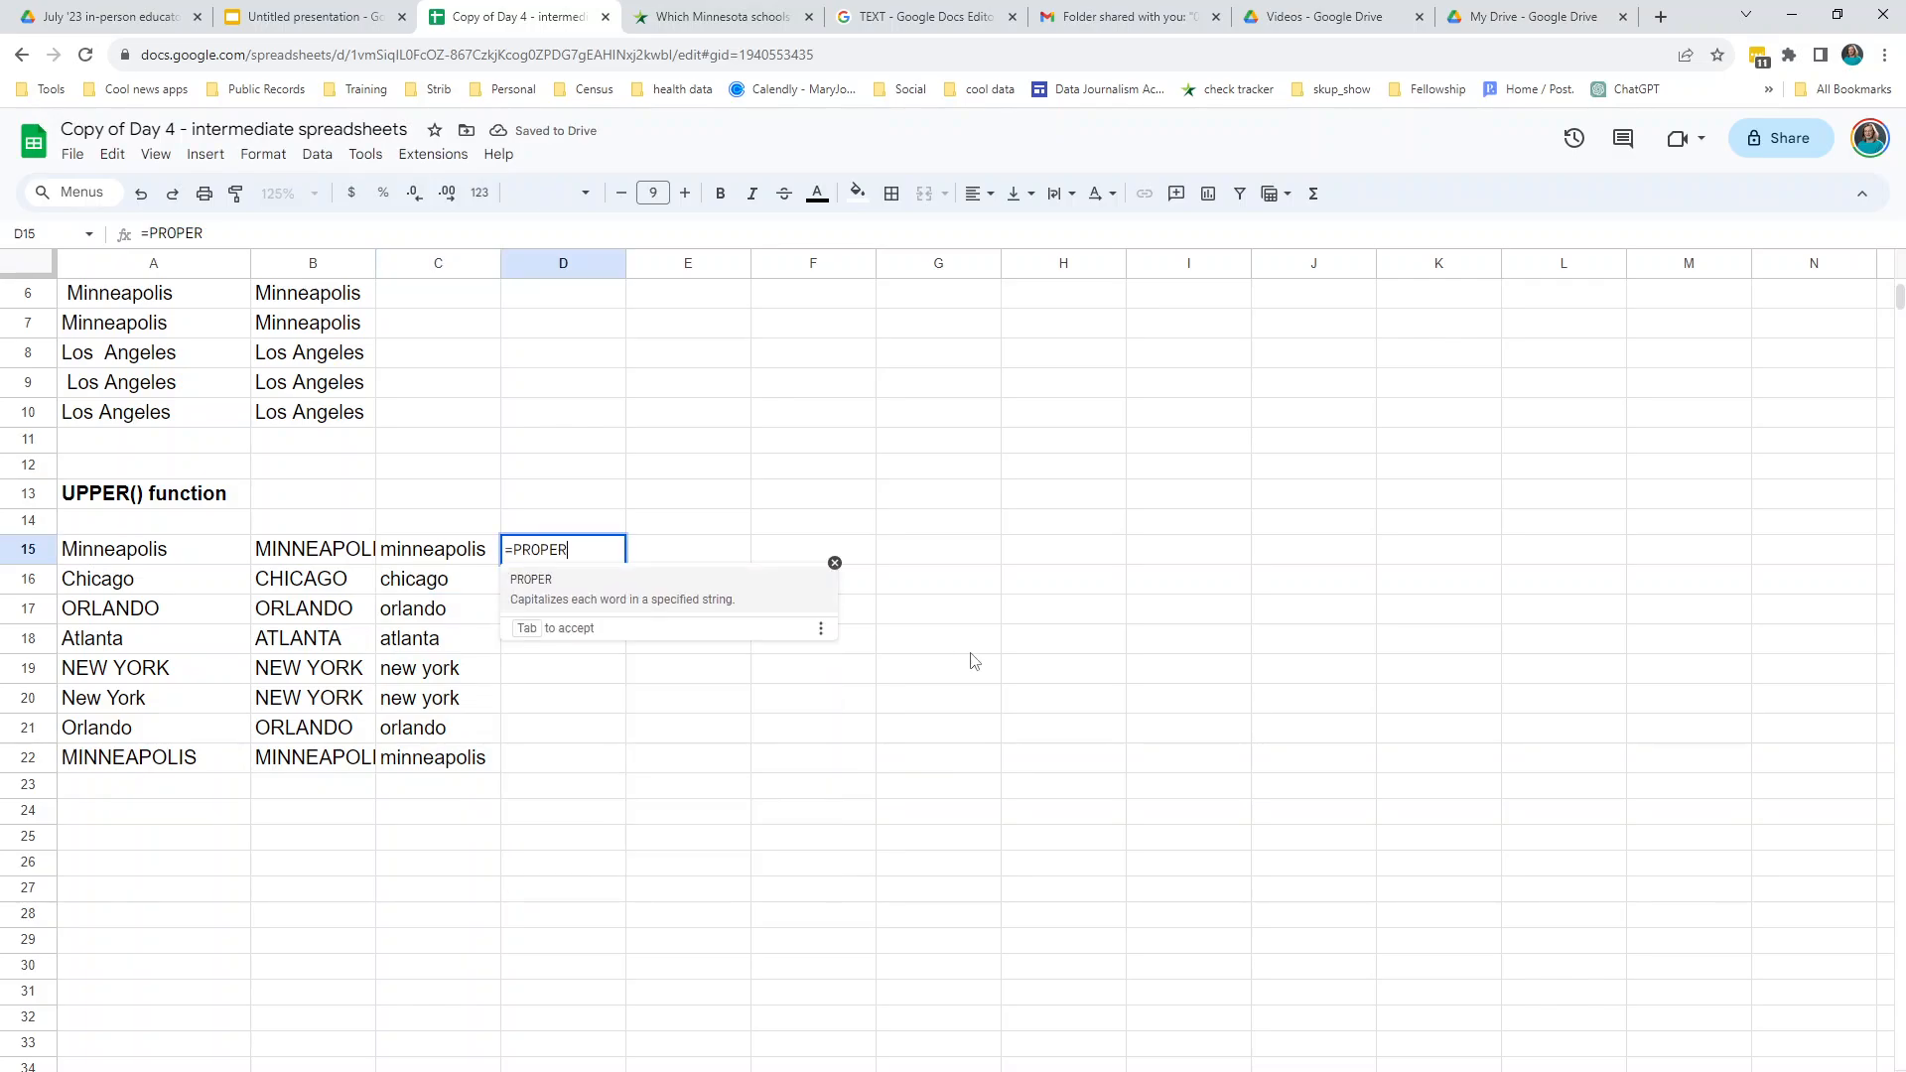
text((A15))
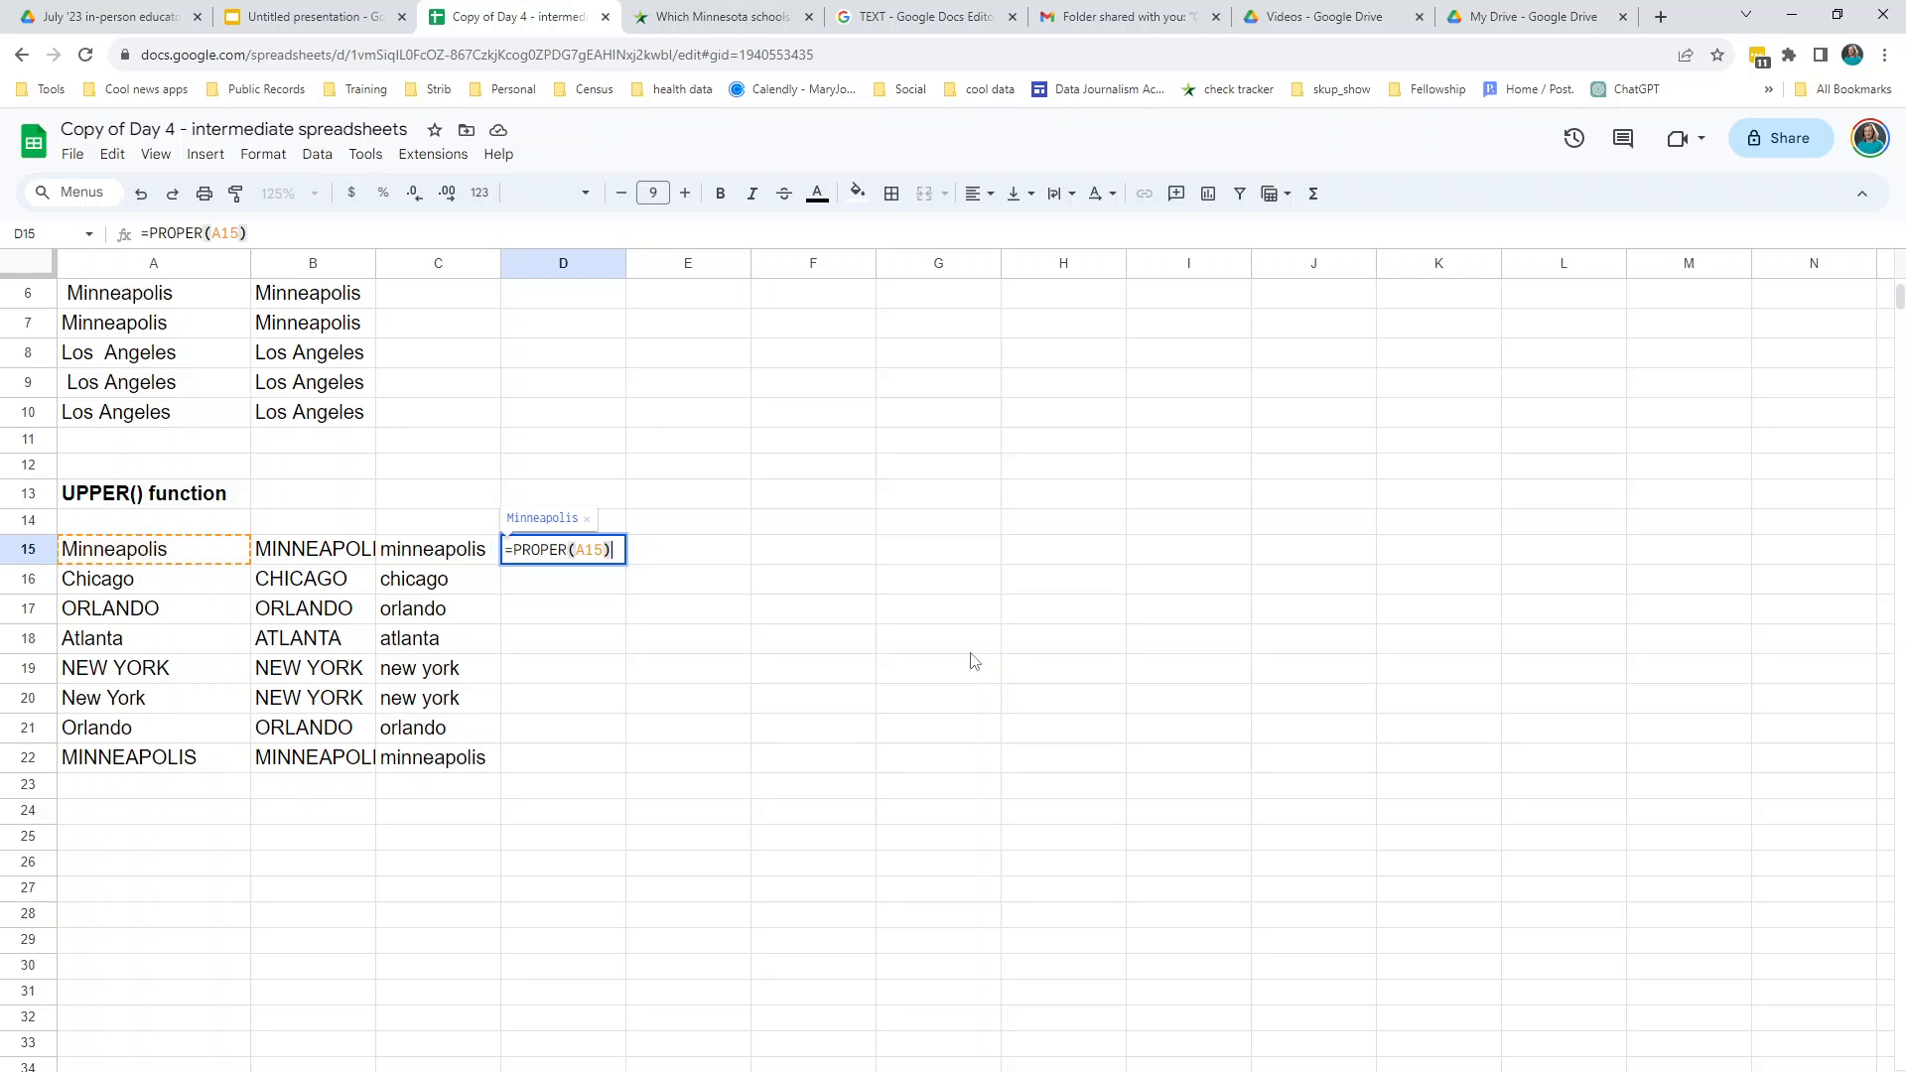
key(Return)
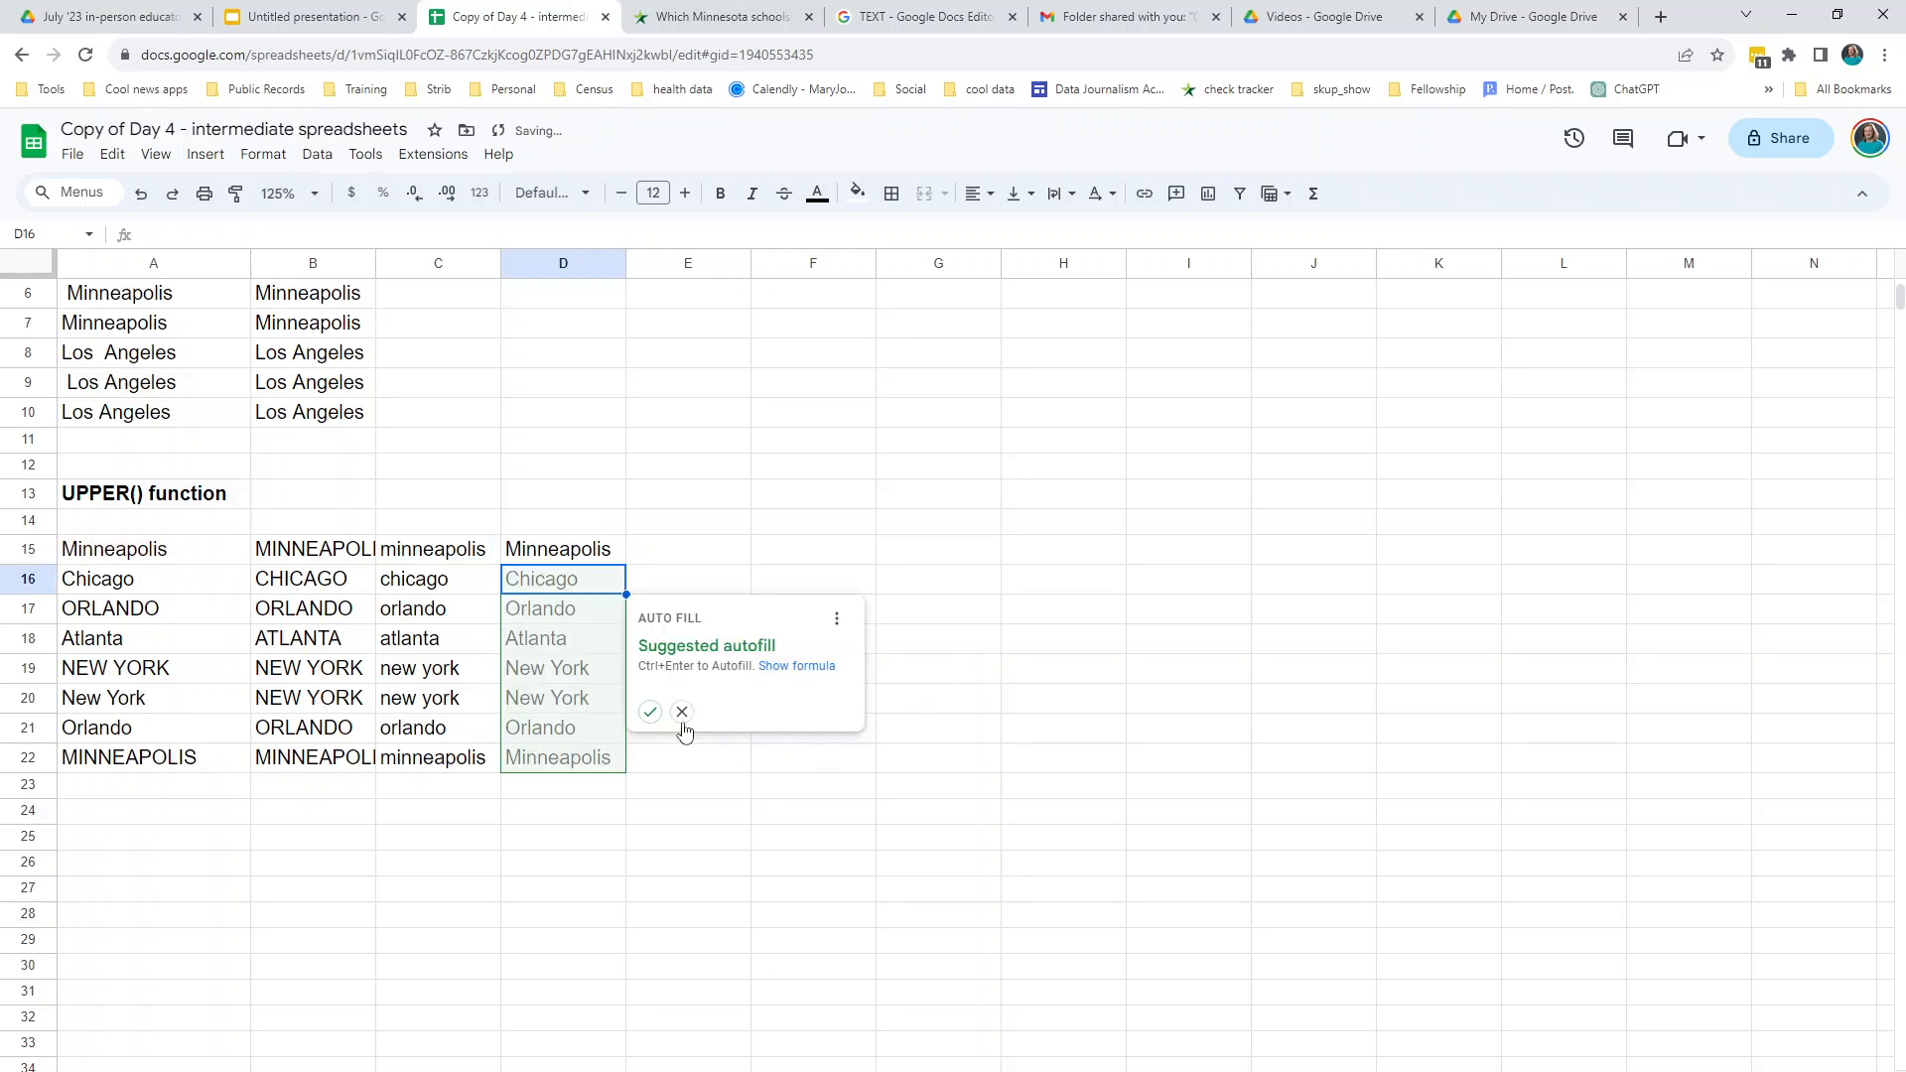
click(650, 712)
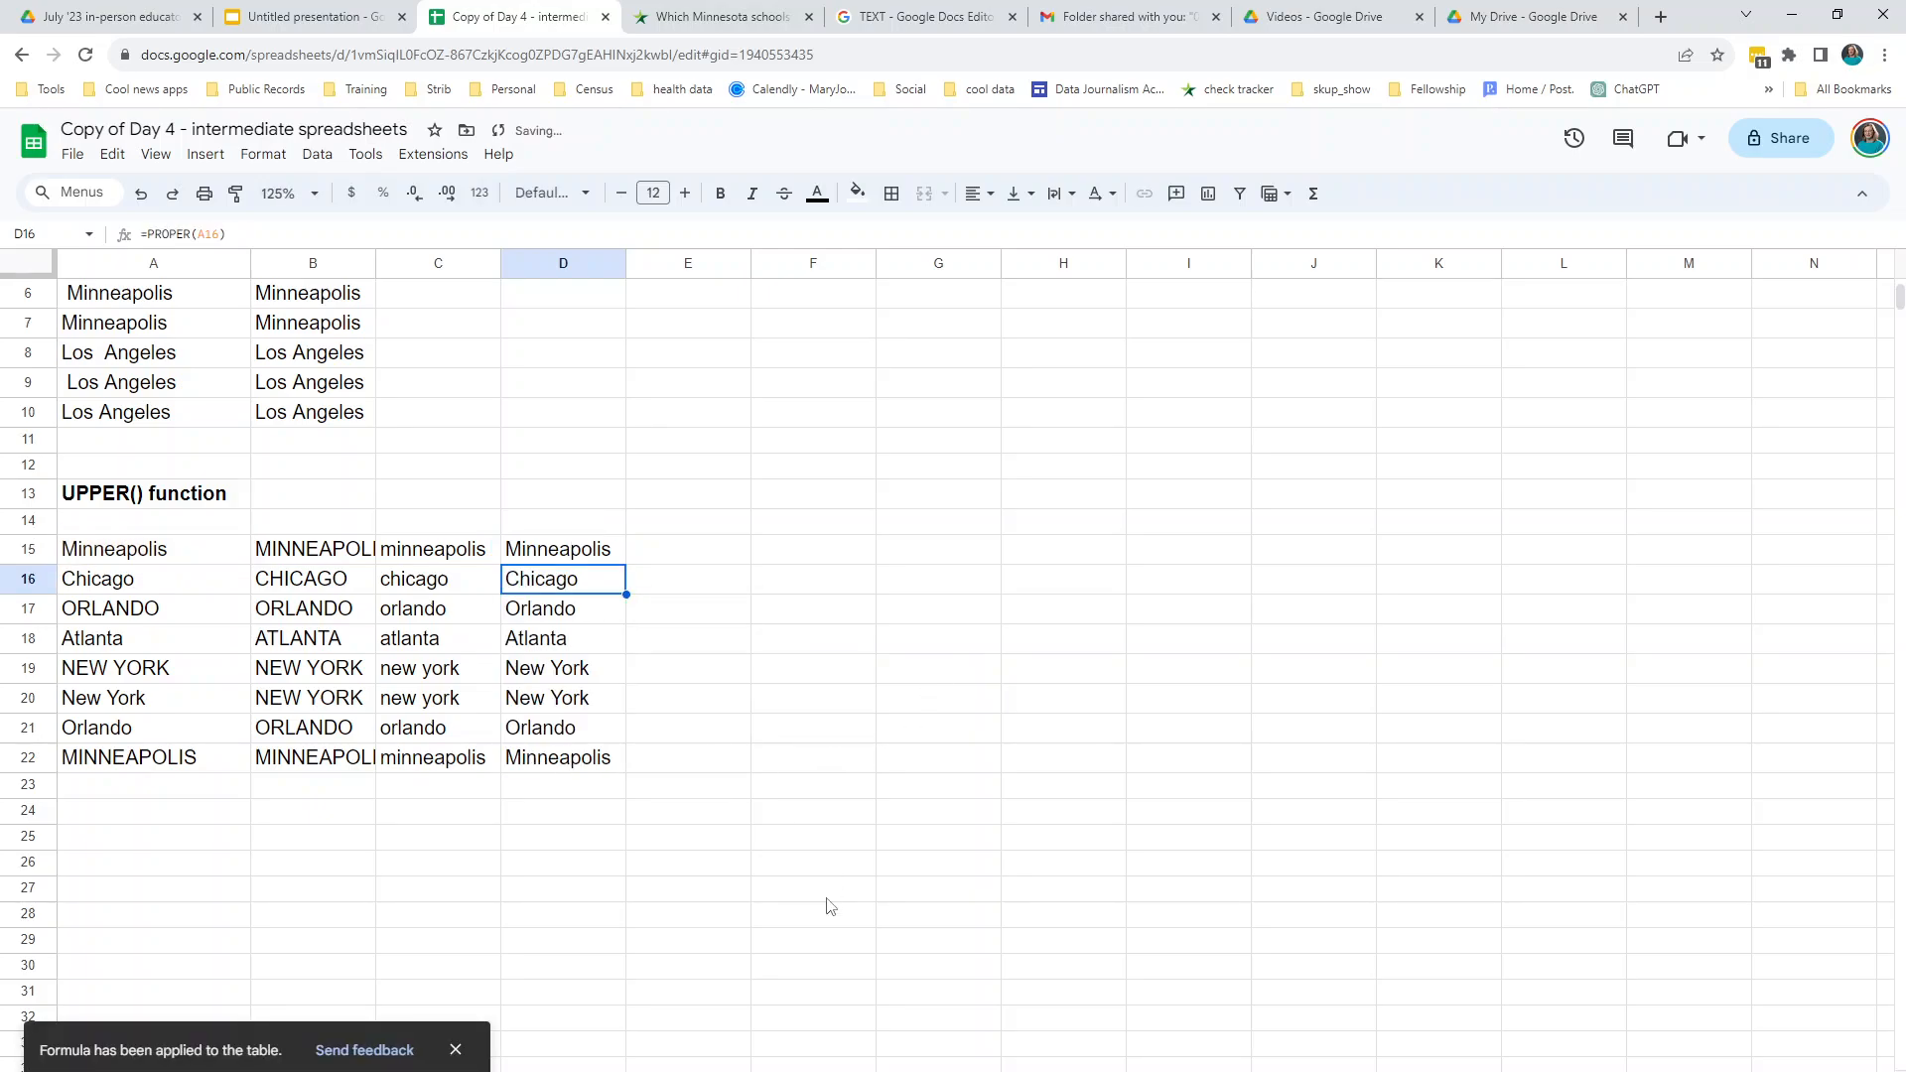
click(543, 678)
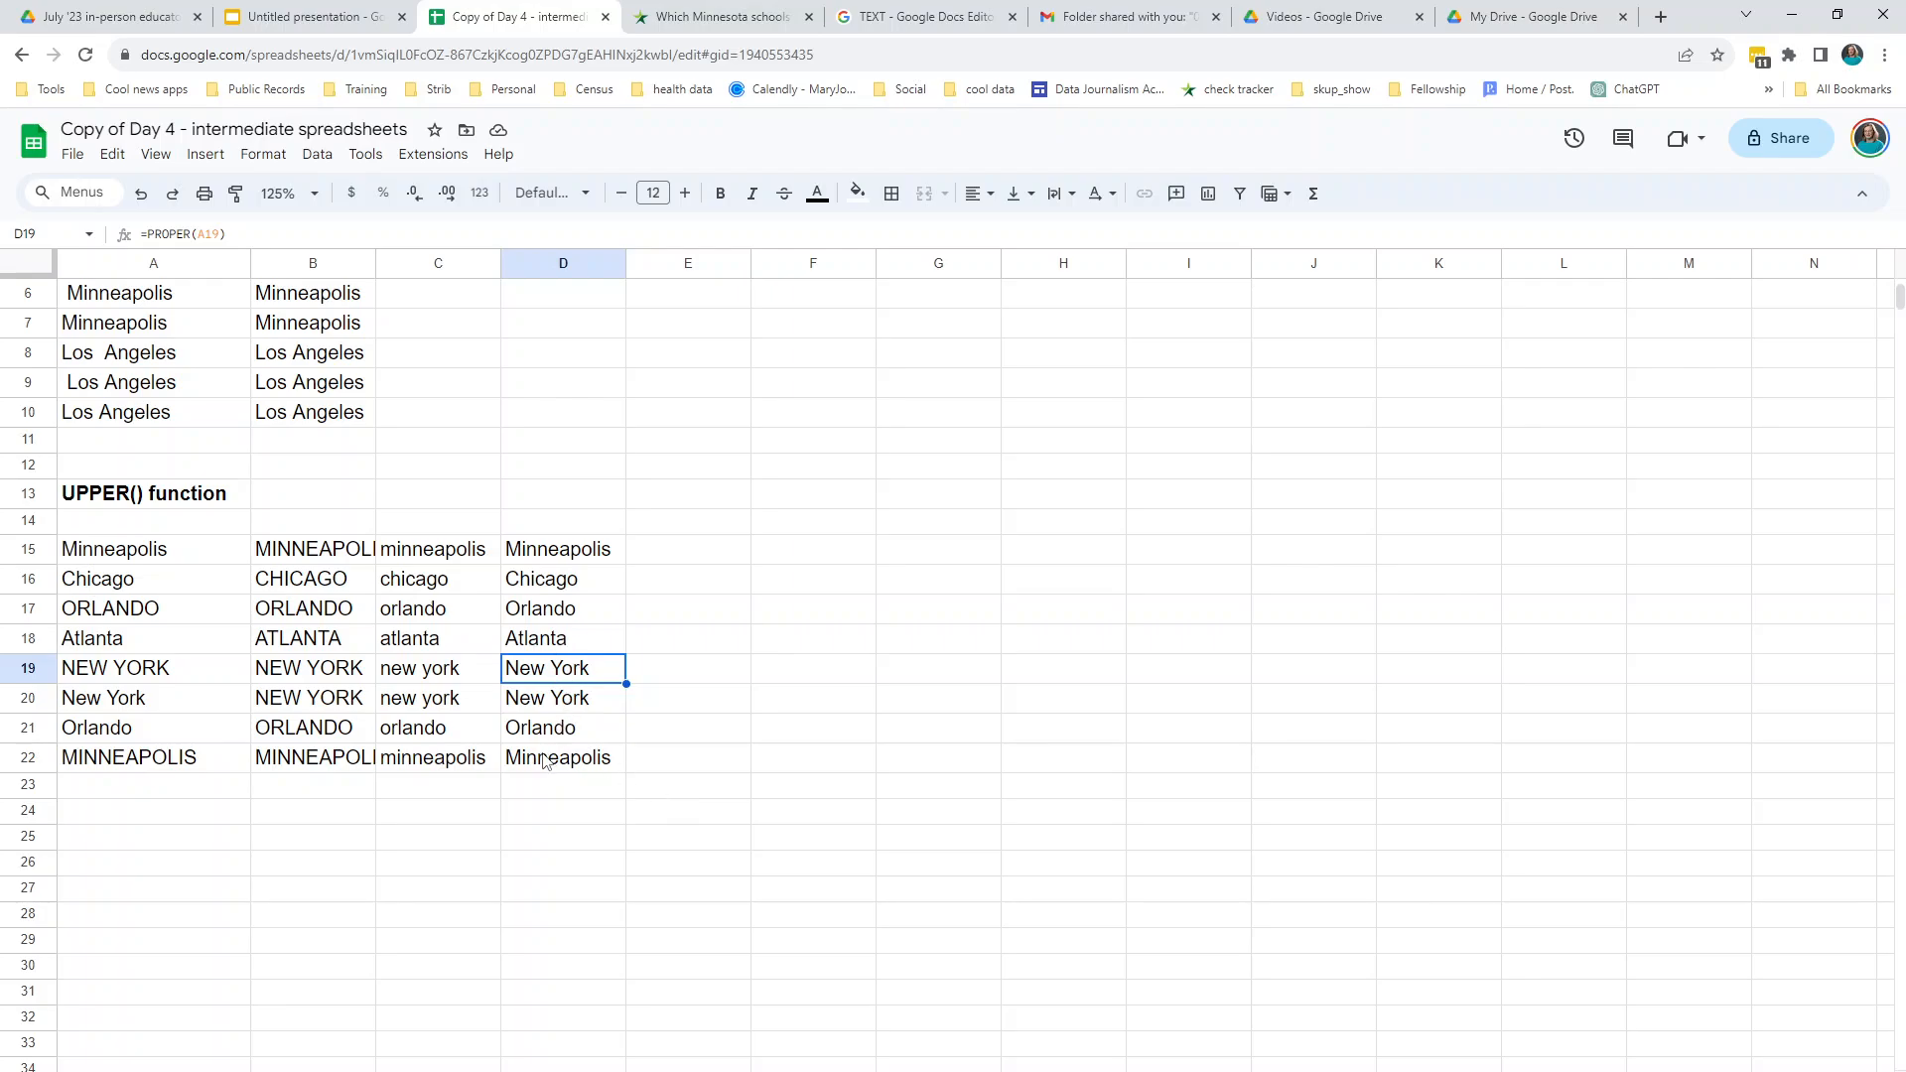
click(584, 766)
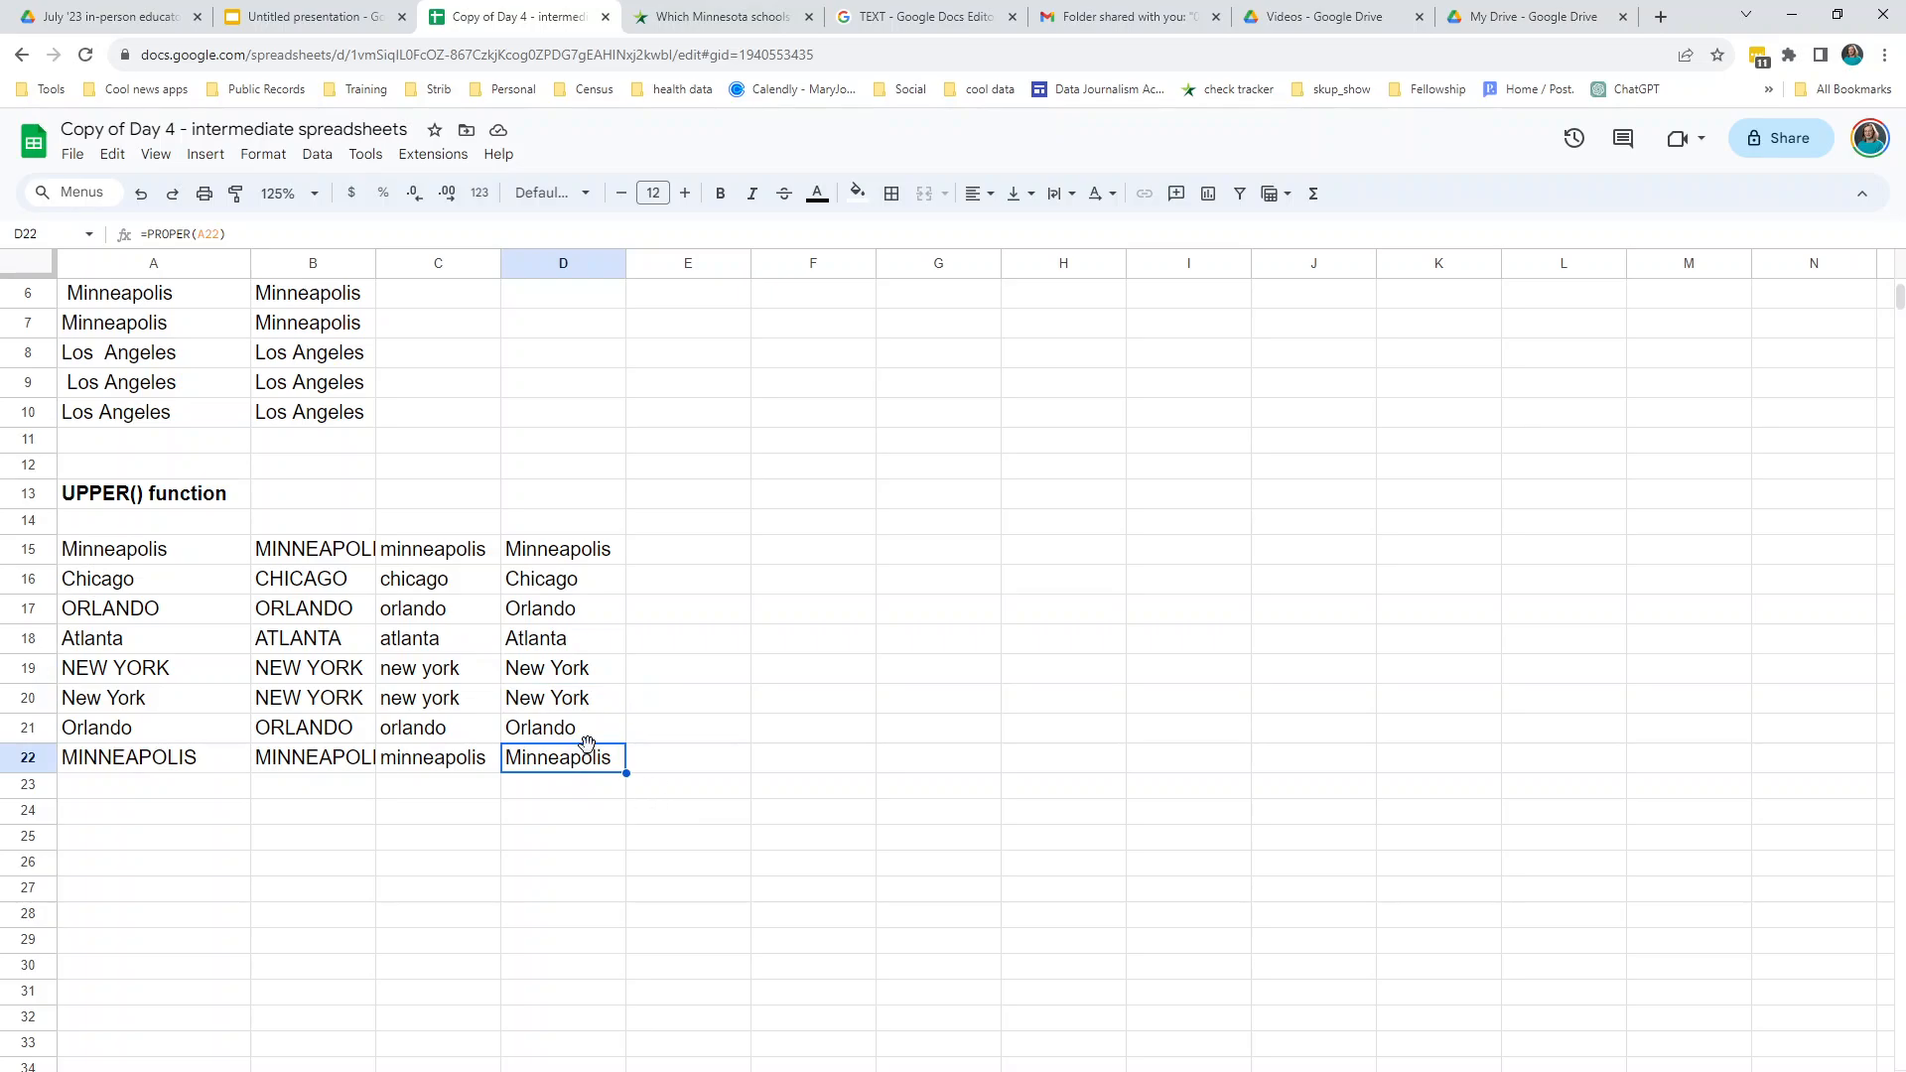
click(522, 552)
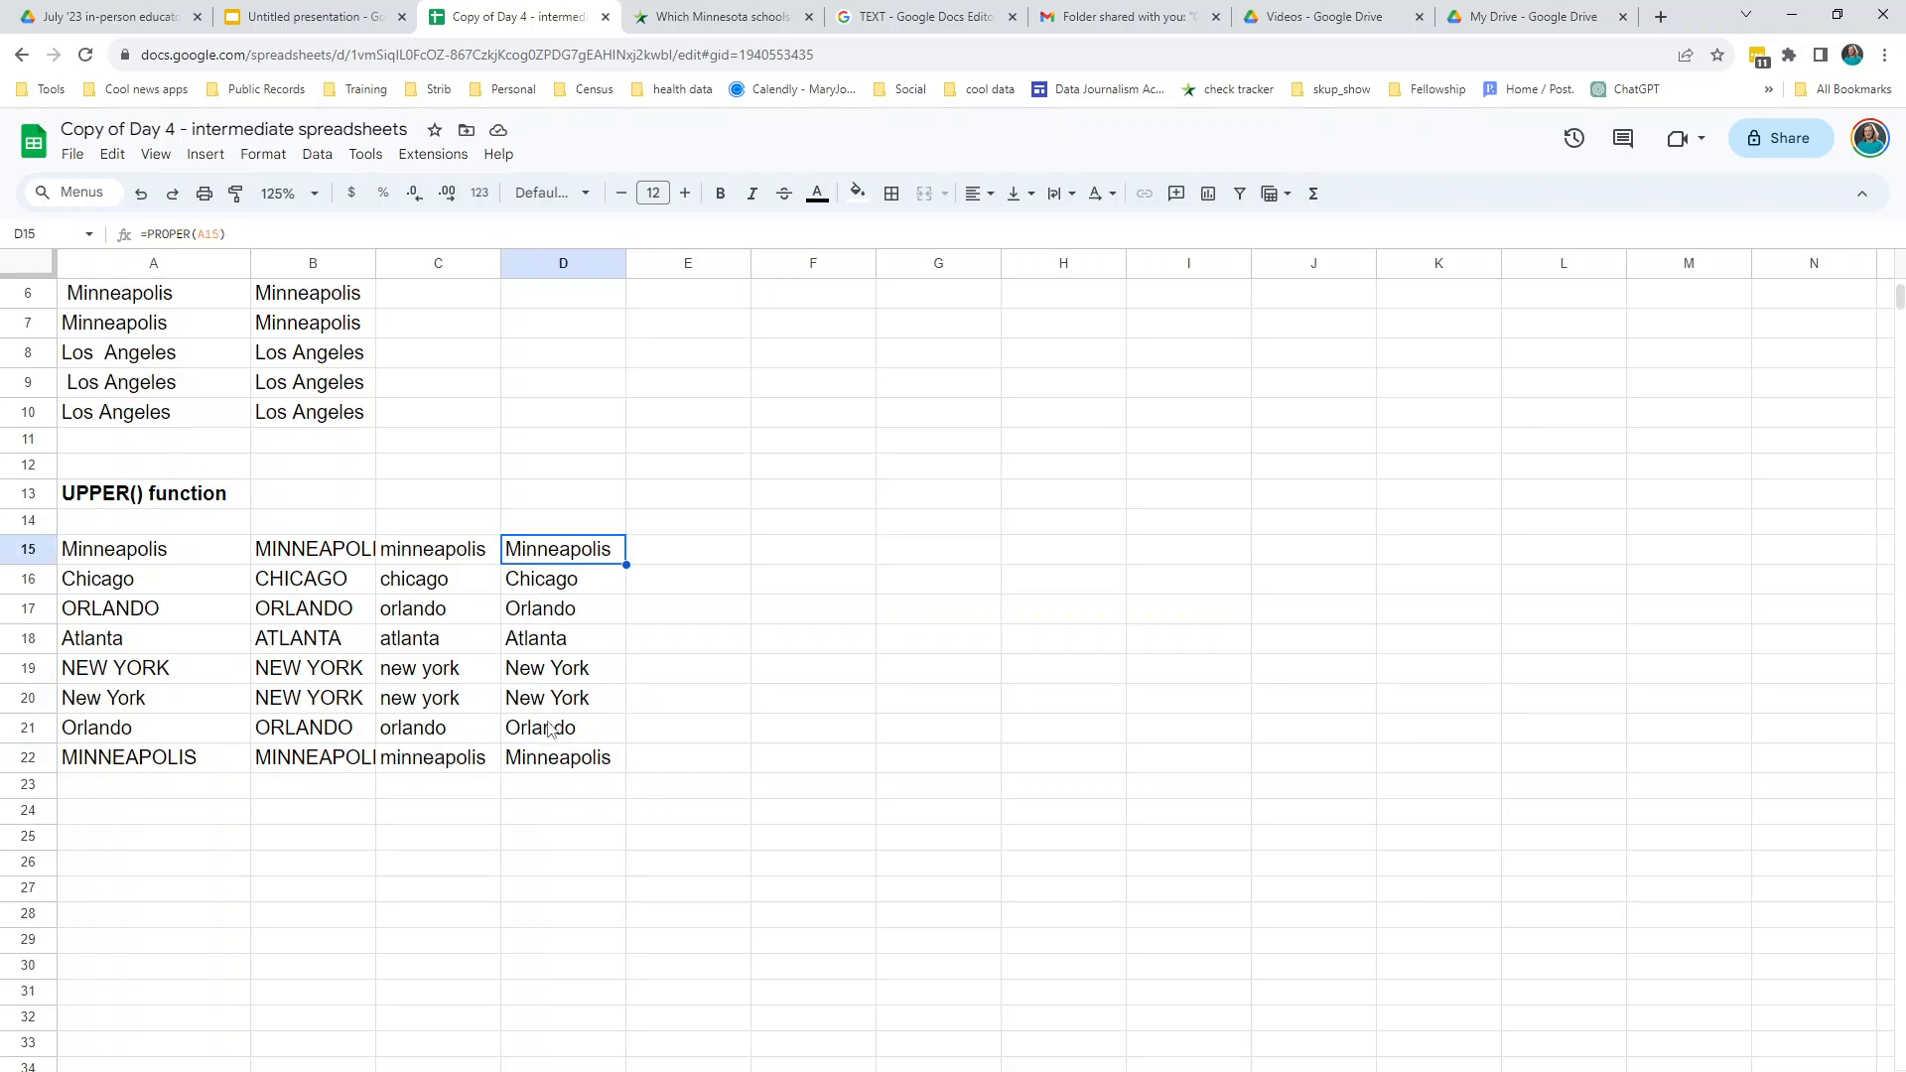
click(475, 647)
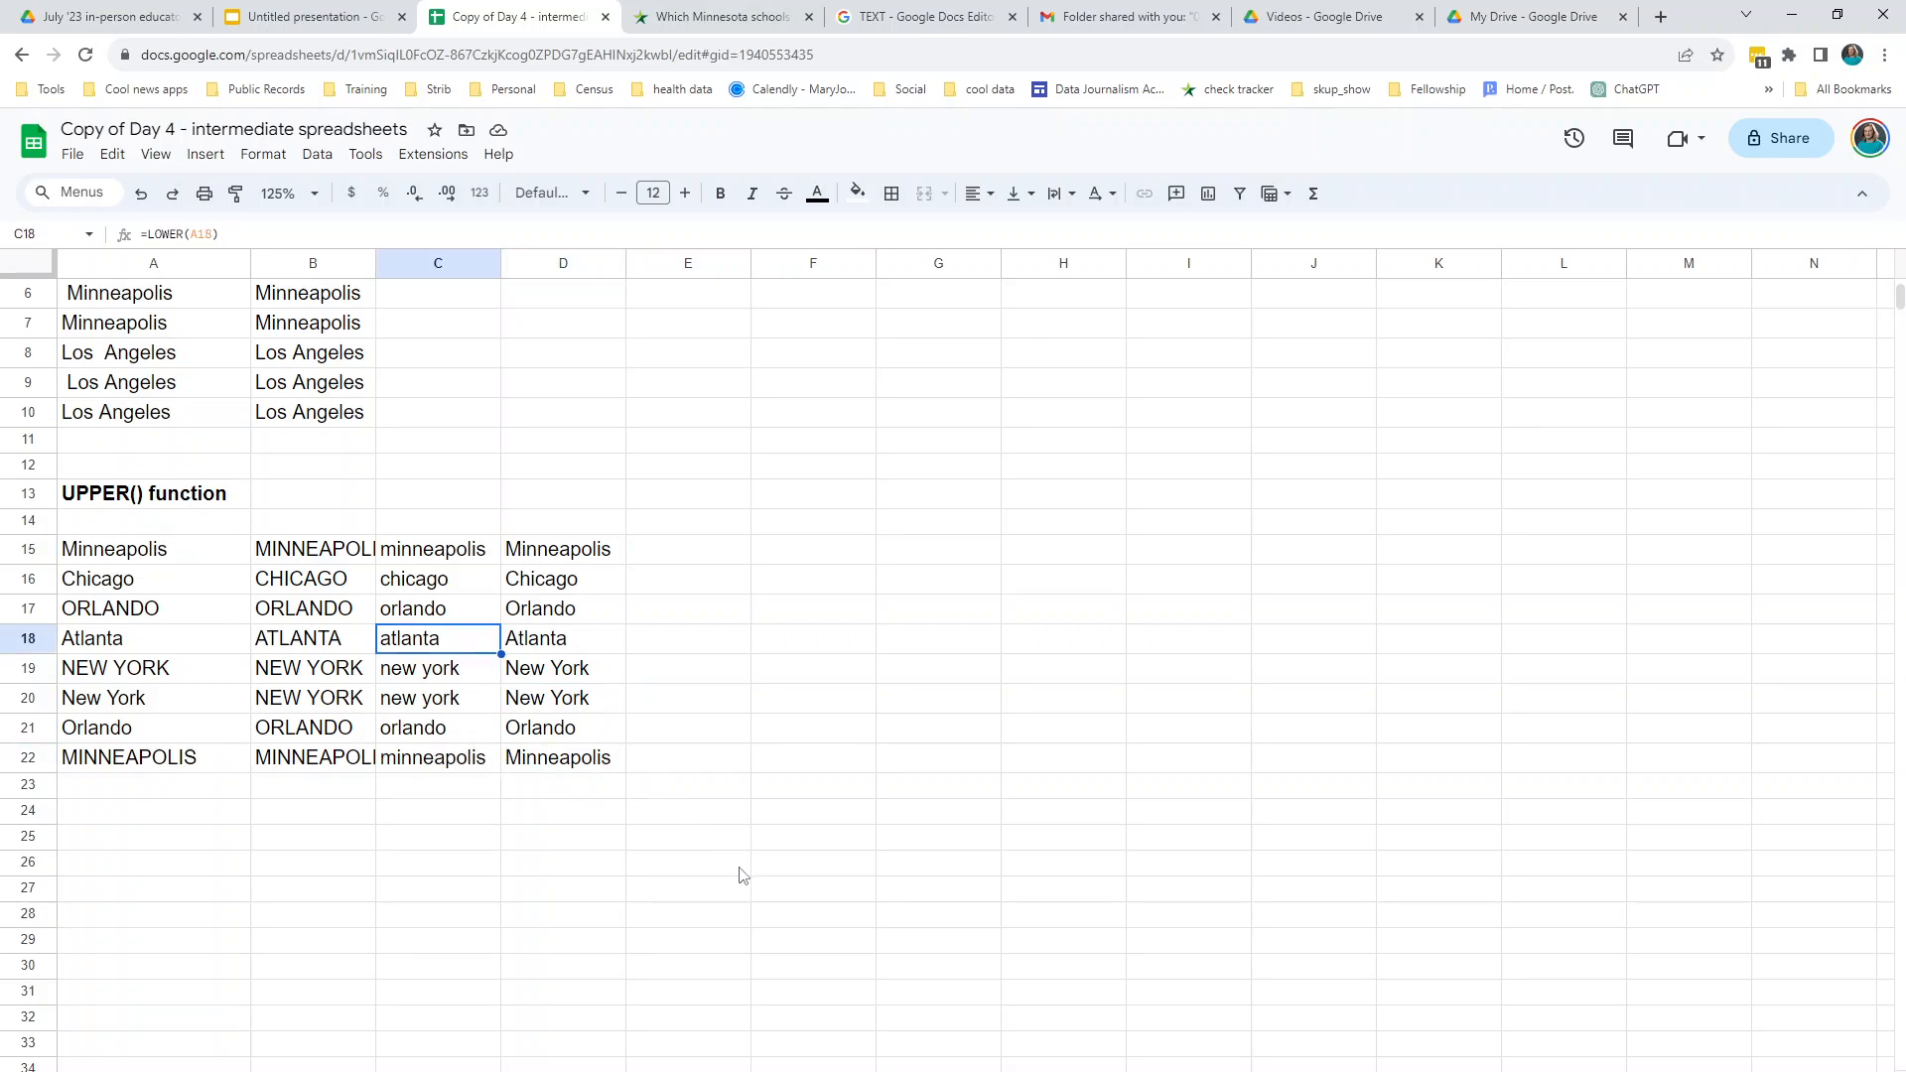
- Switch to the sheet with the NAME, CITY and STATE columns and select cell B9
scroll(189, 437, up, 3)
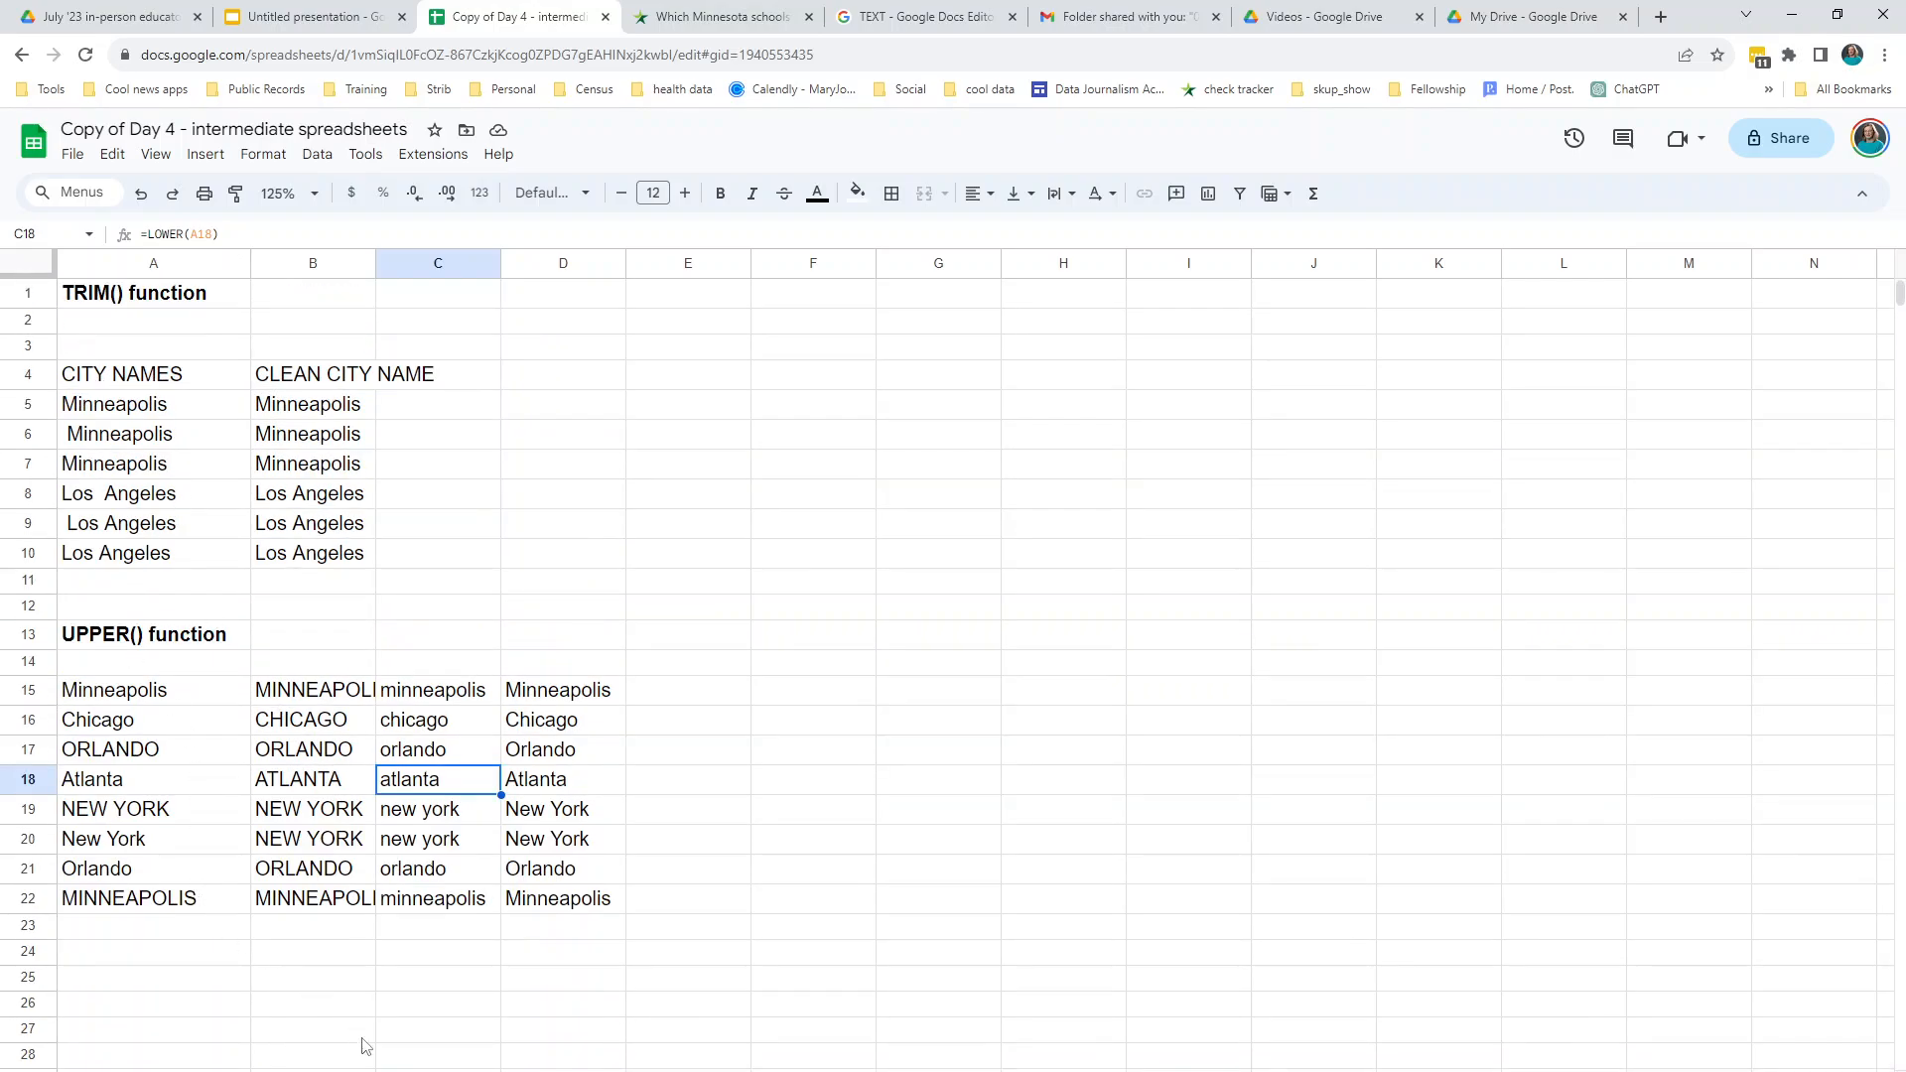
click(643, 1070)
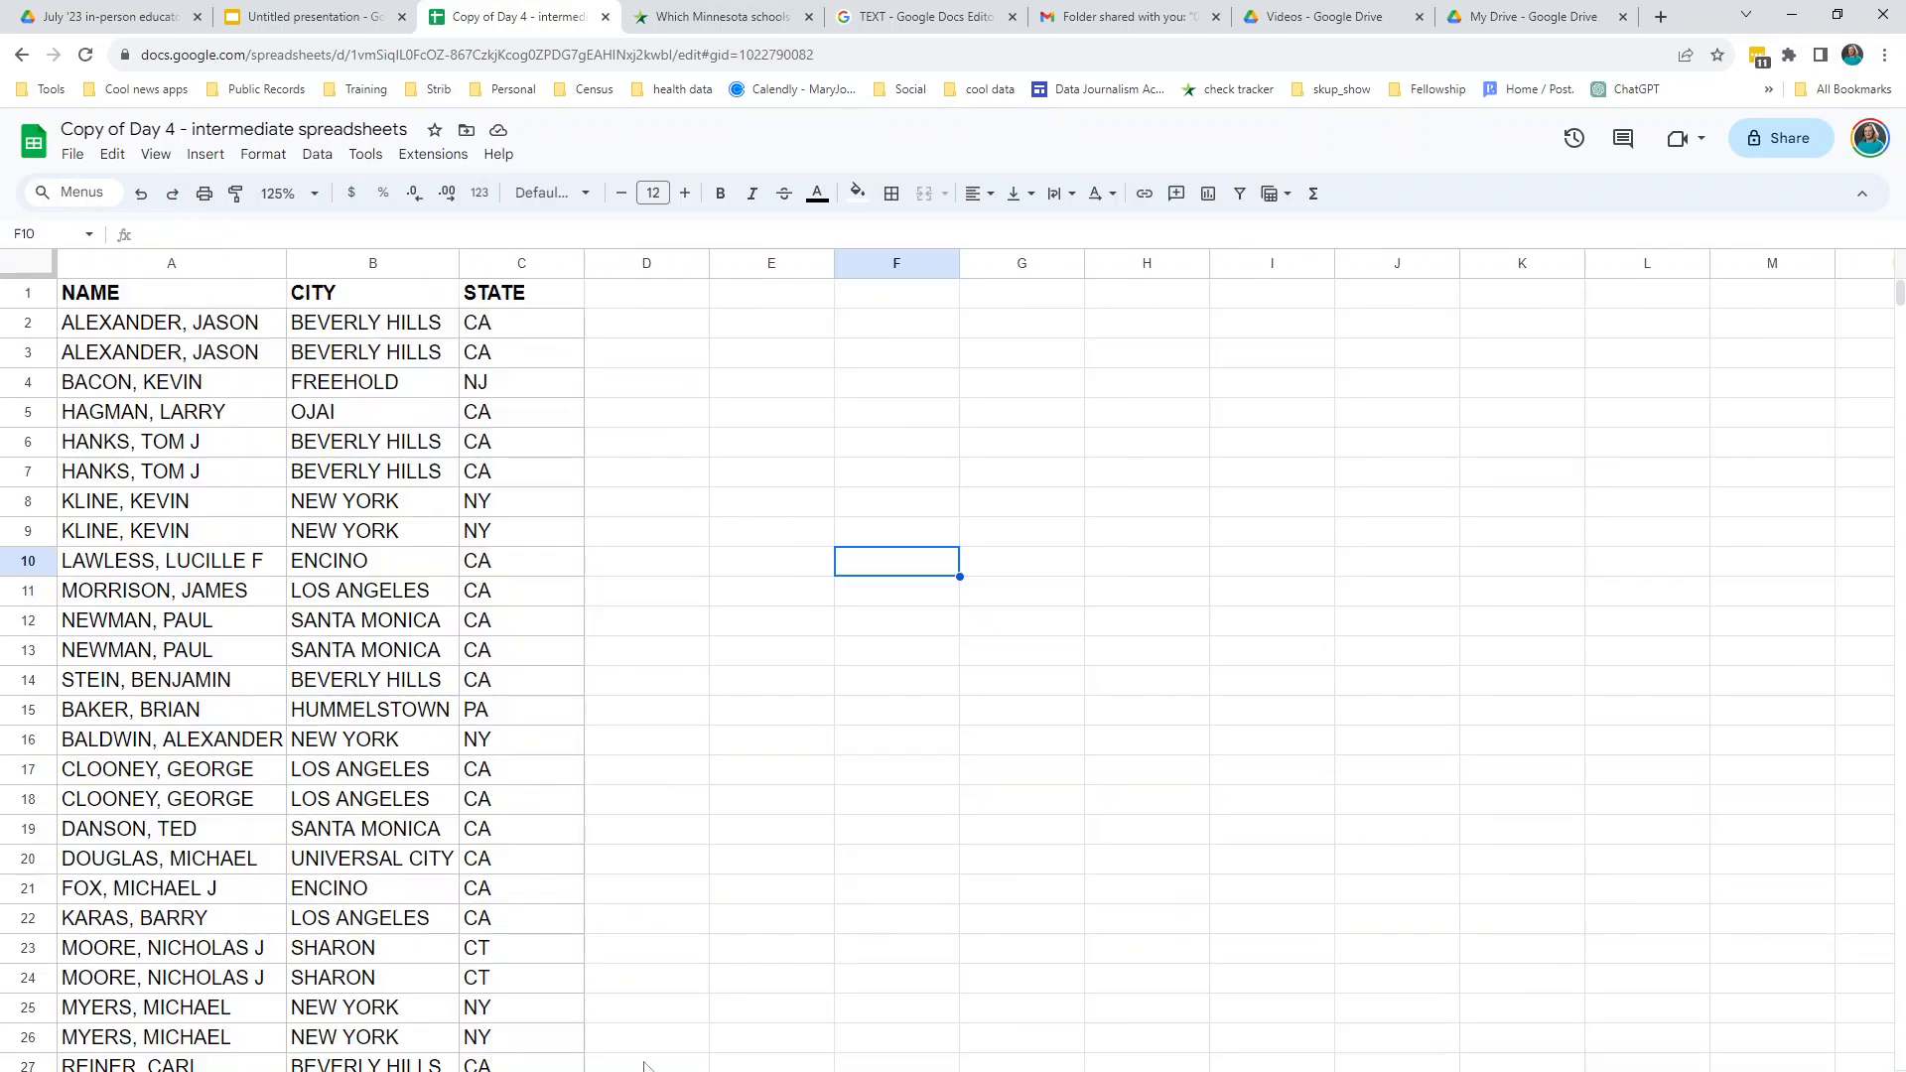
click(434, 525)
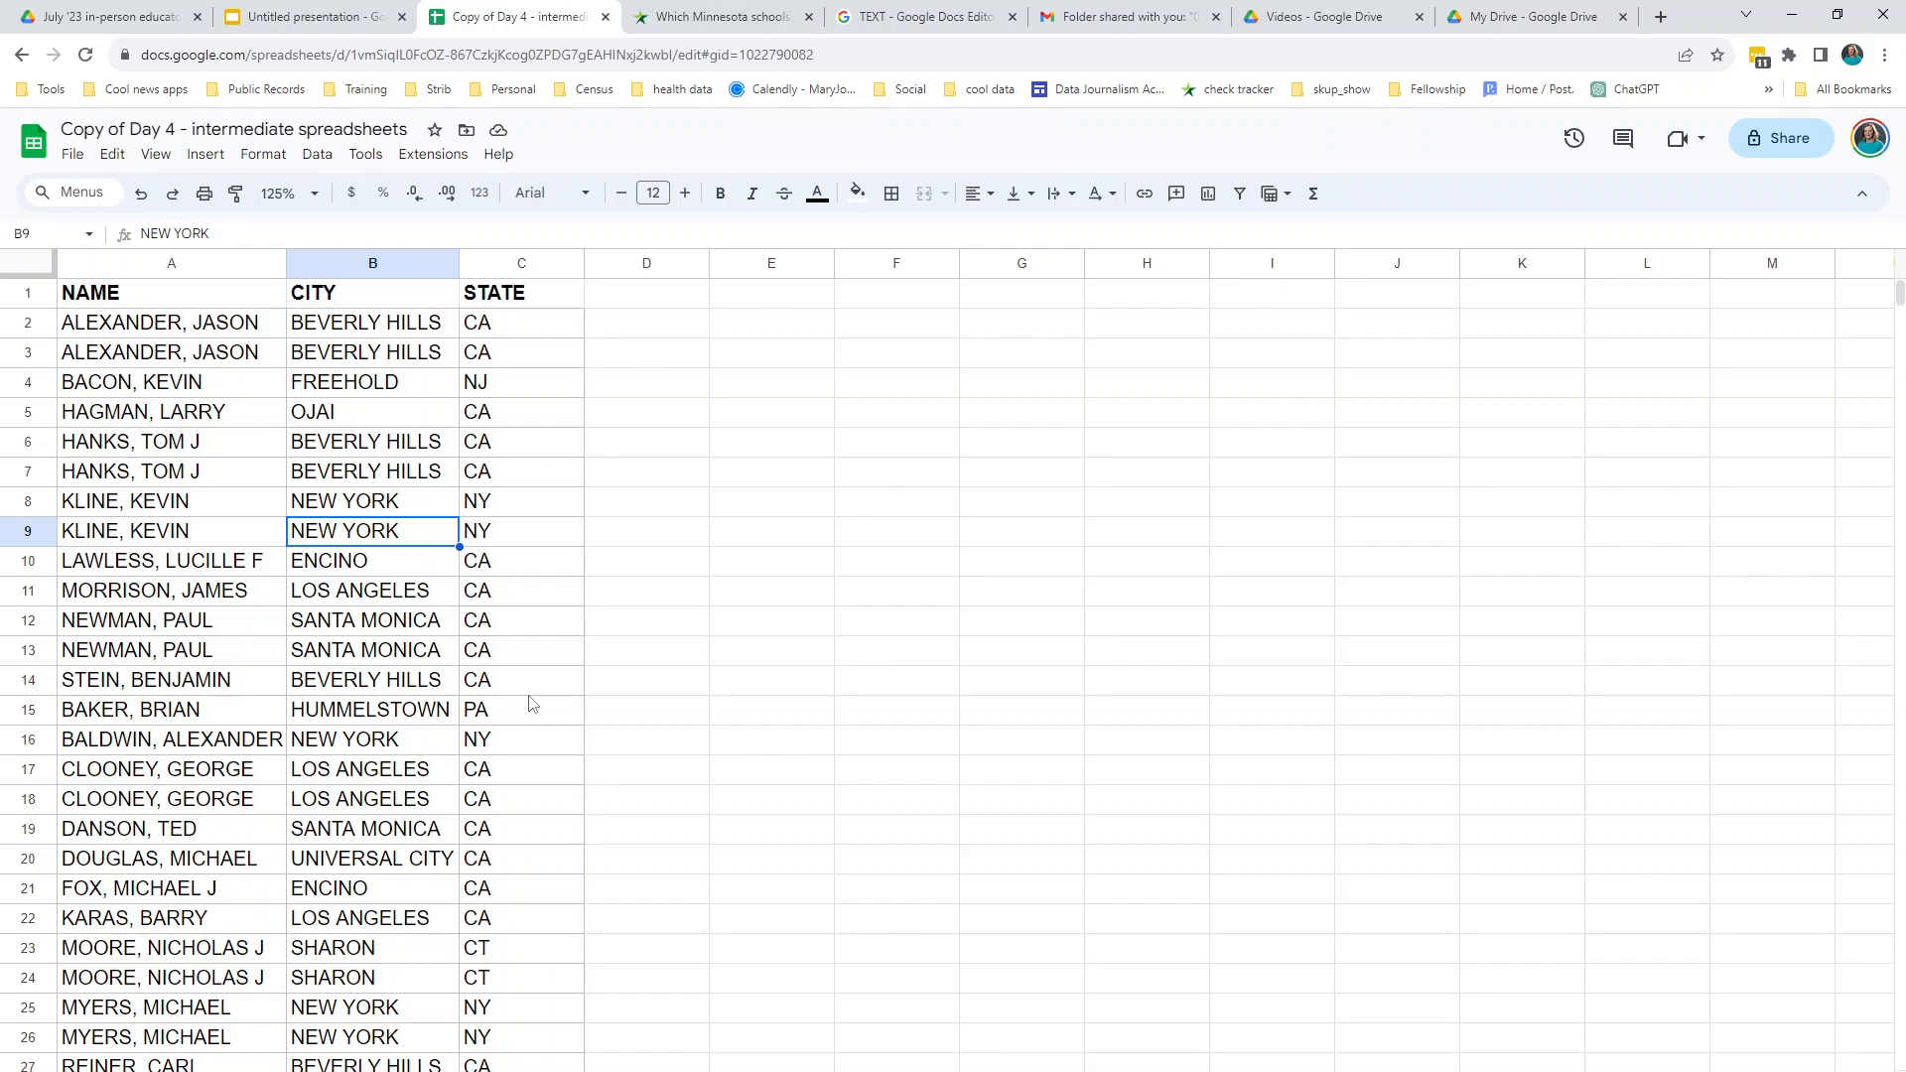
click(623, 681)
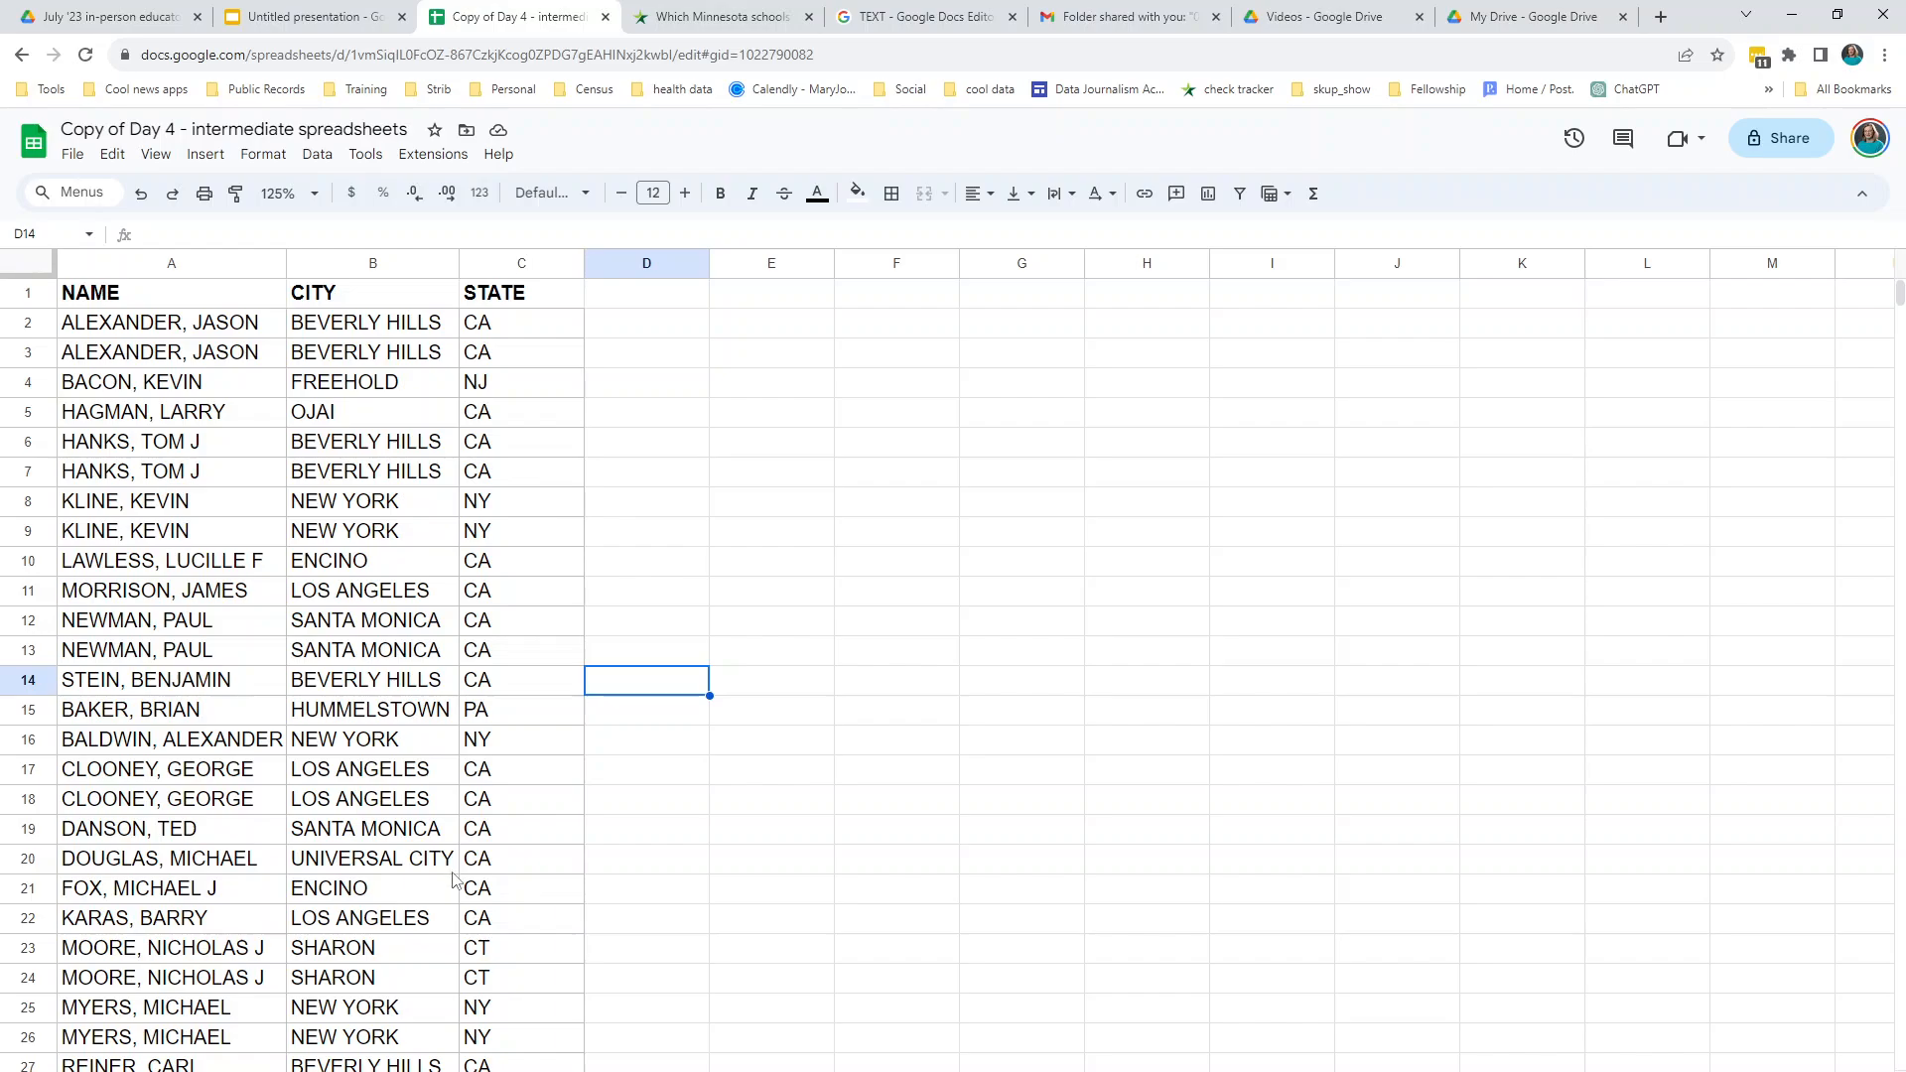
click(380, 263)
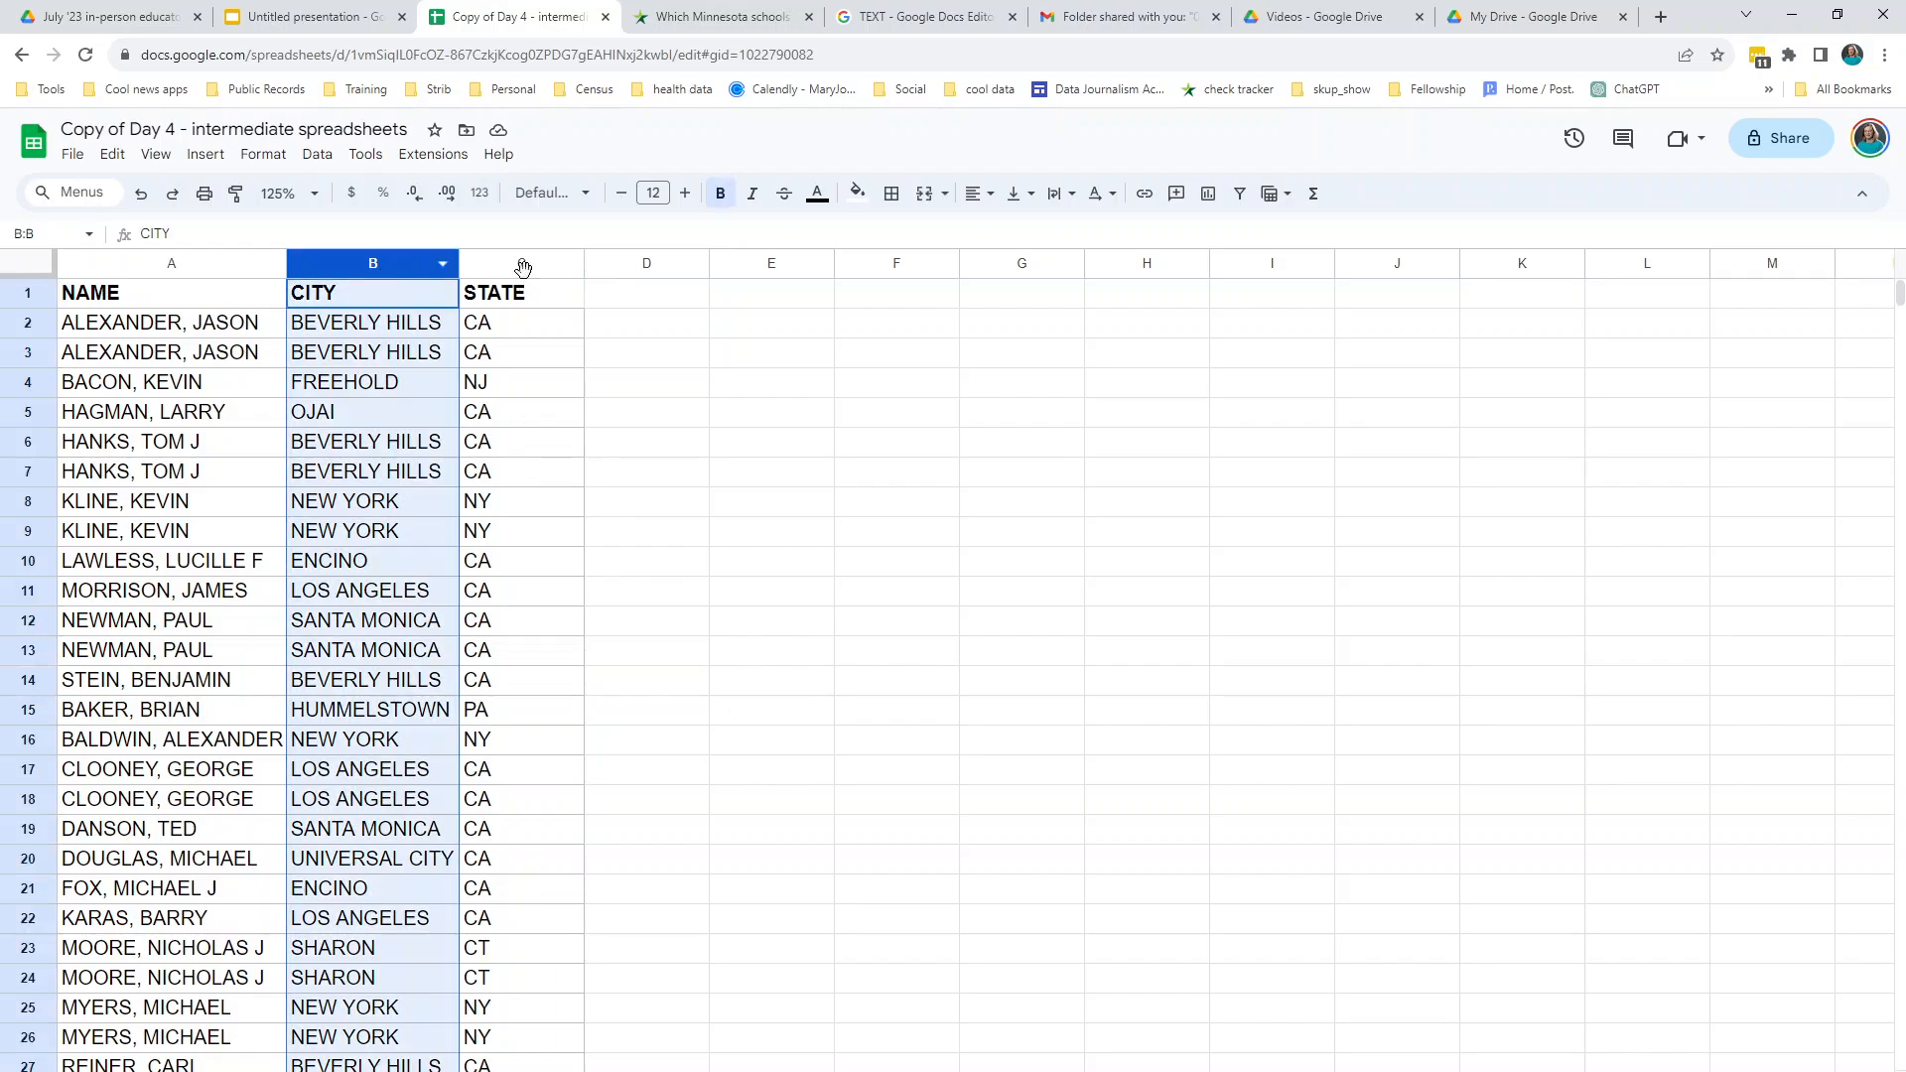
click(523, 264)
click(339, 475)
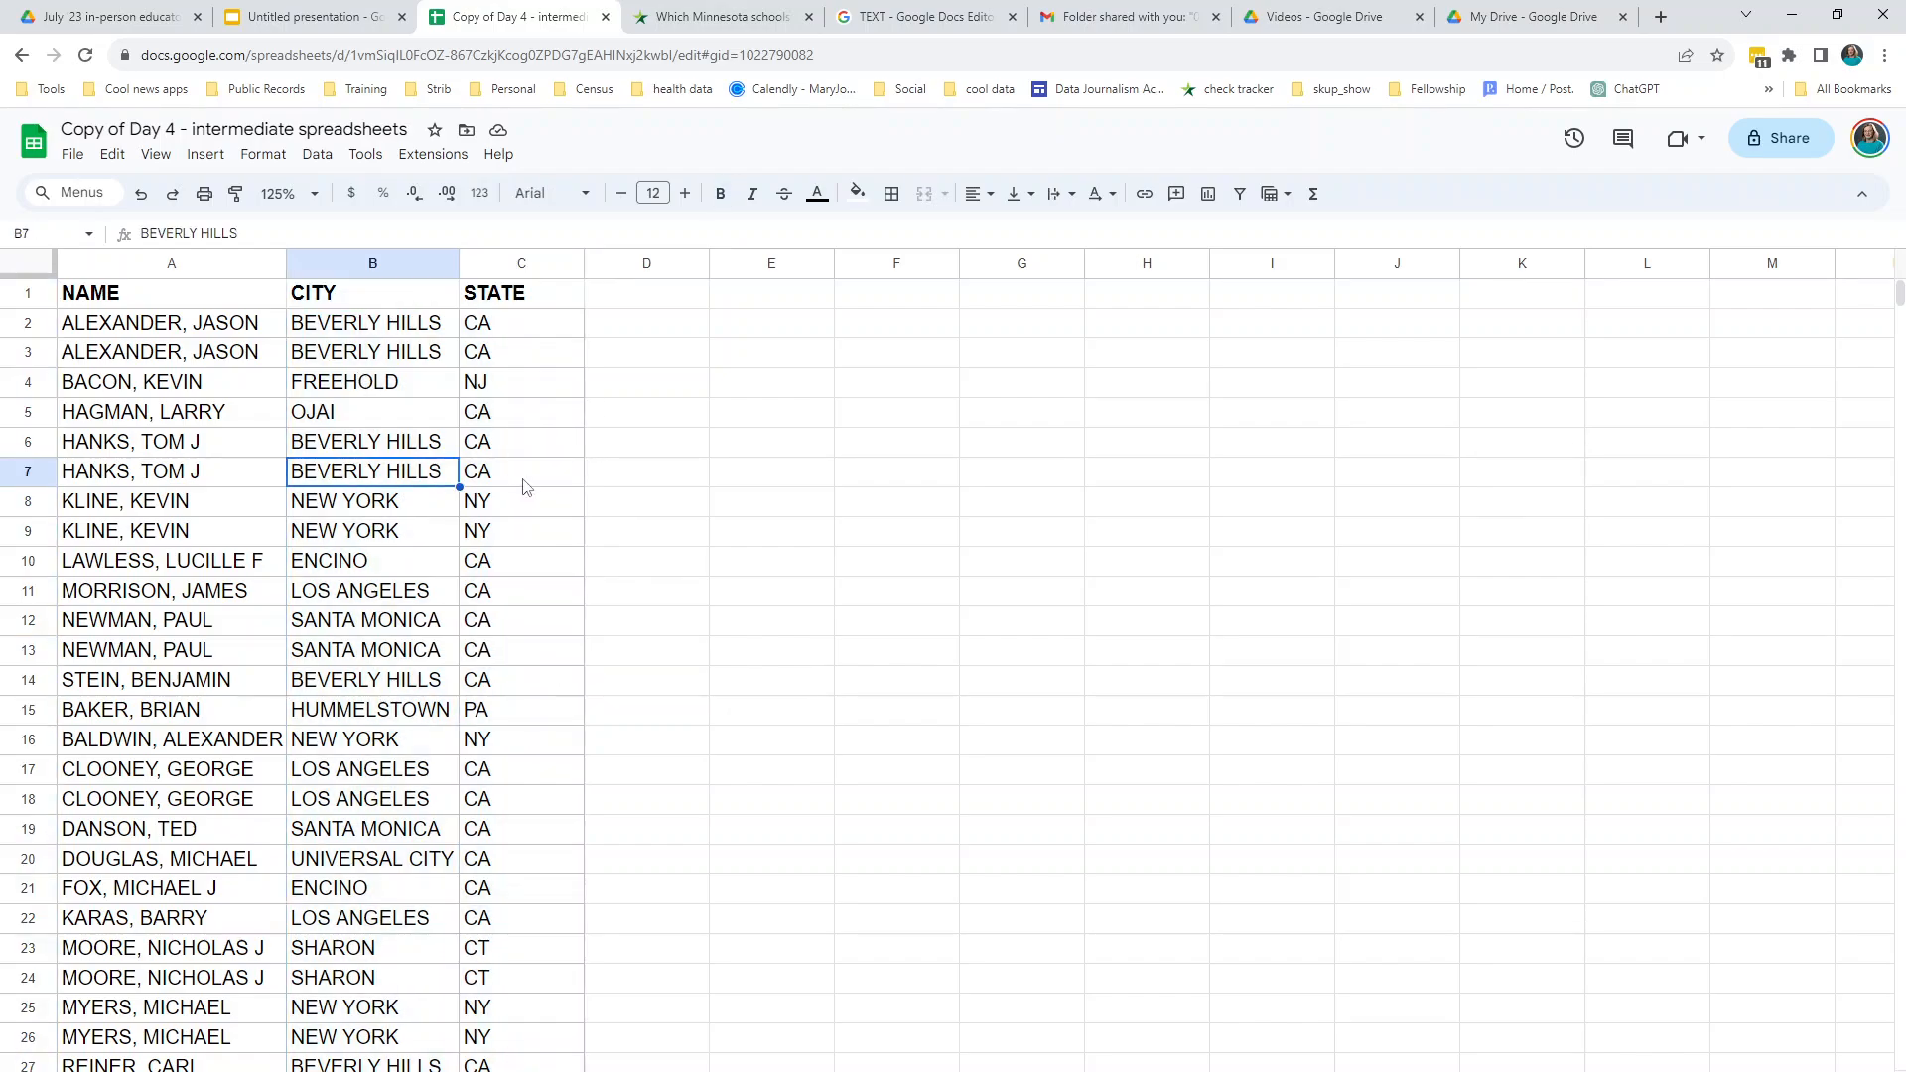
- Add the header "city state" in cell D1
click(631, 297)
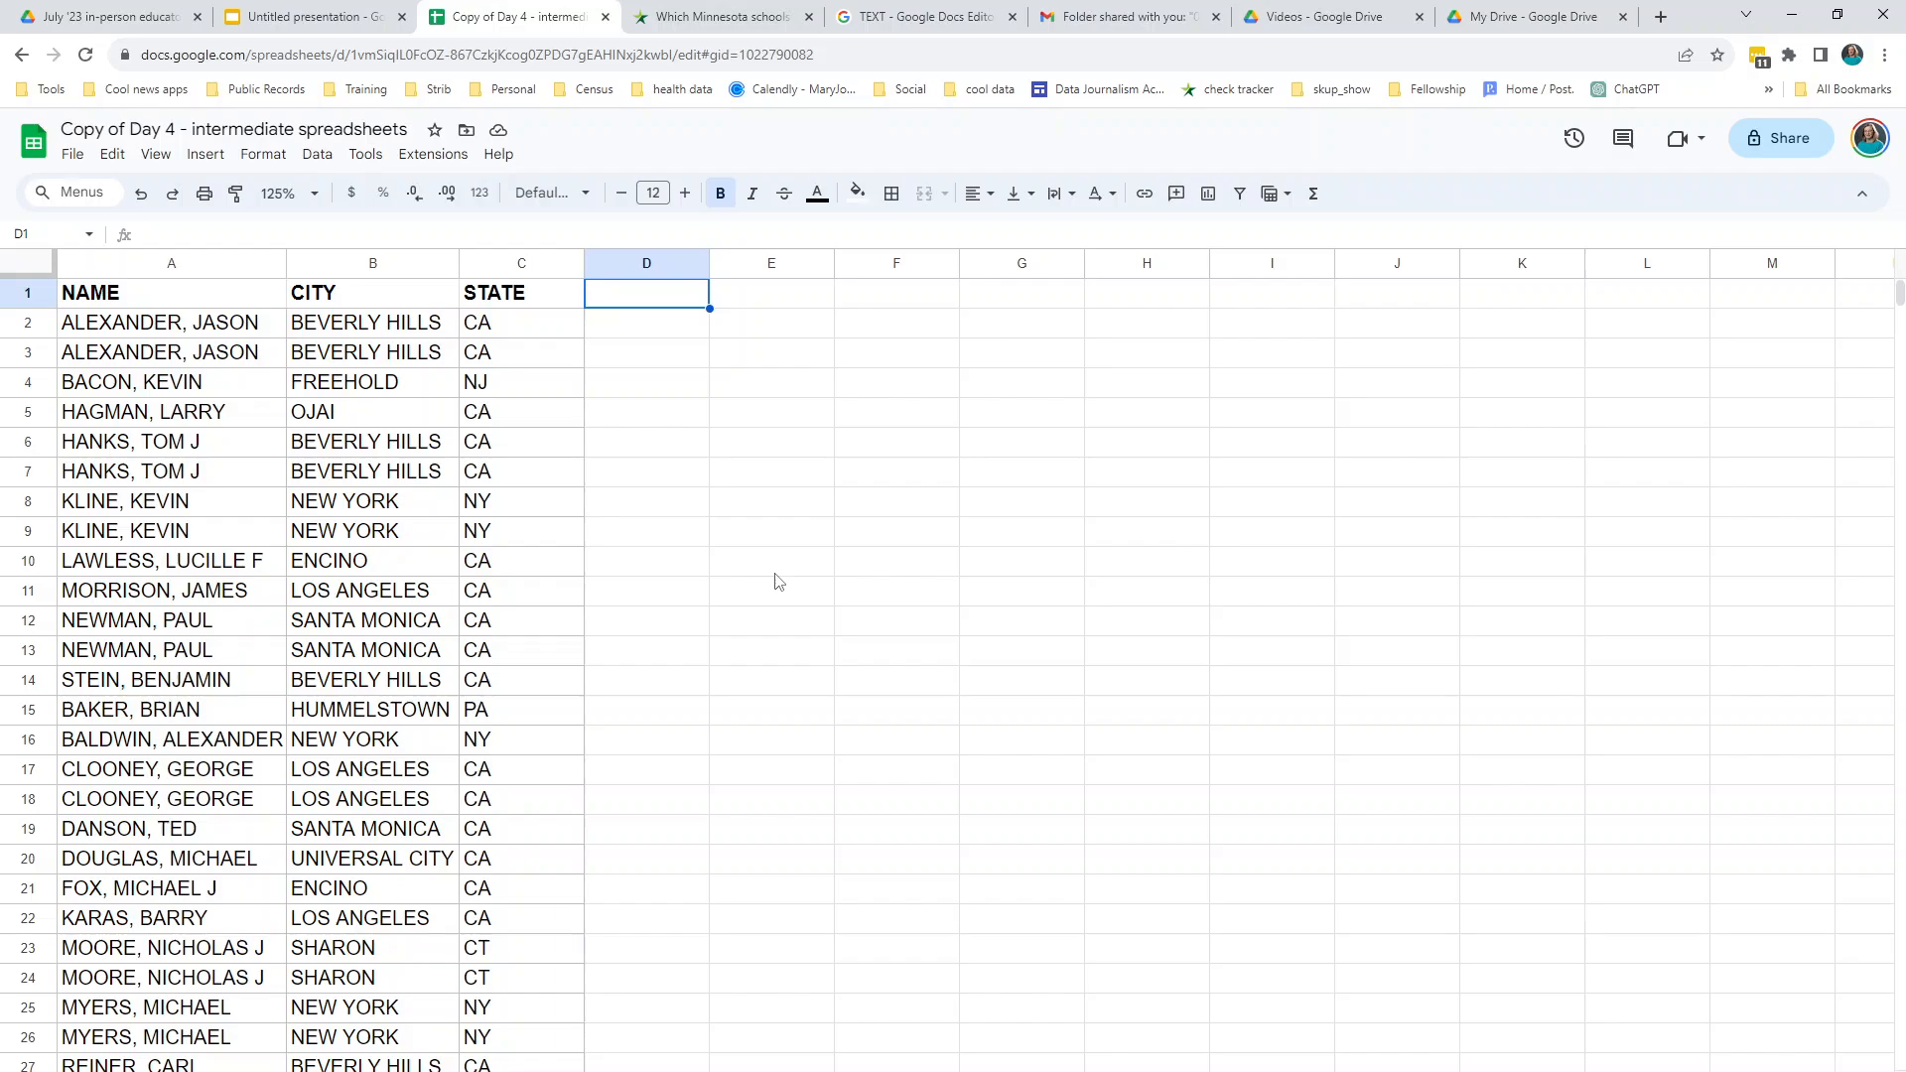
text(city state)
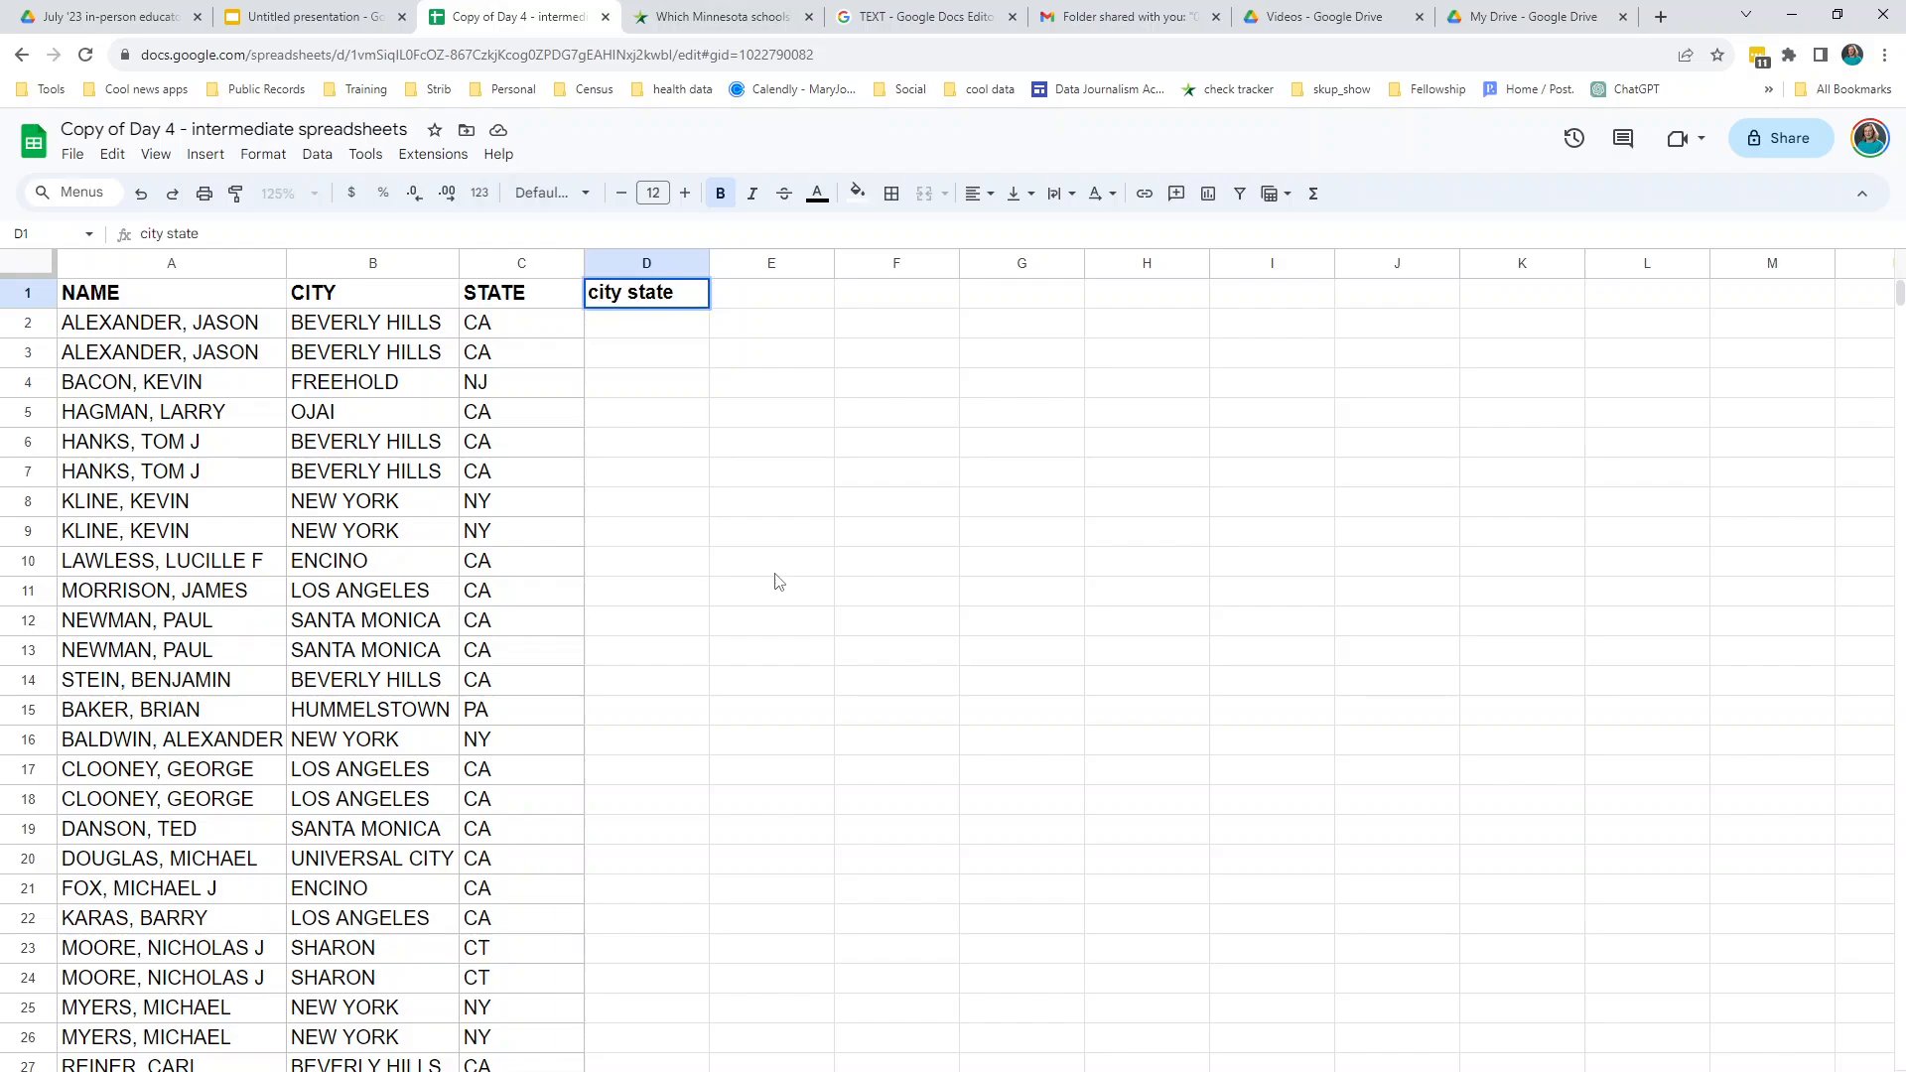
key(Return)
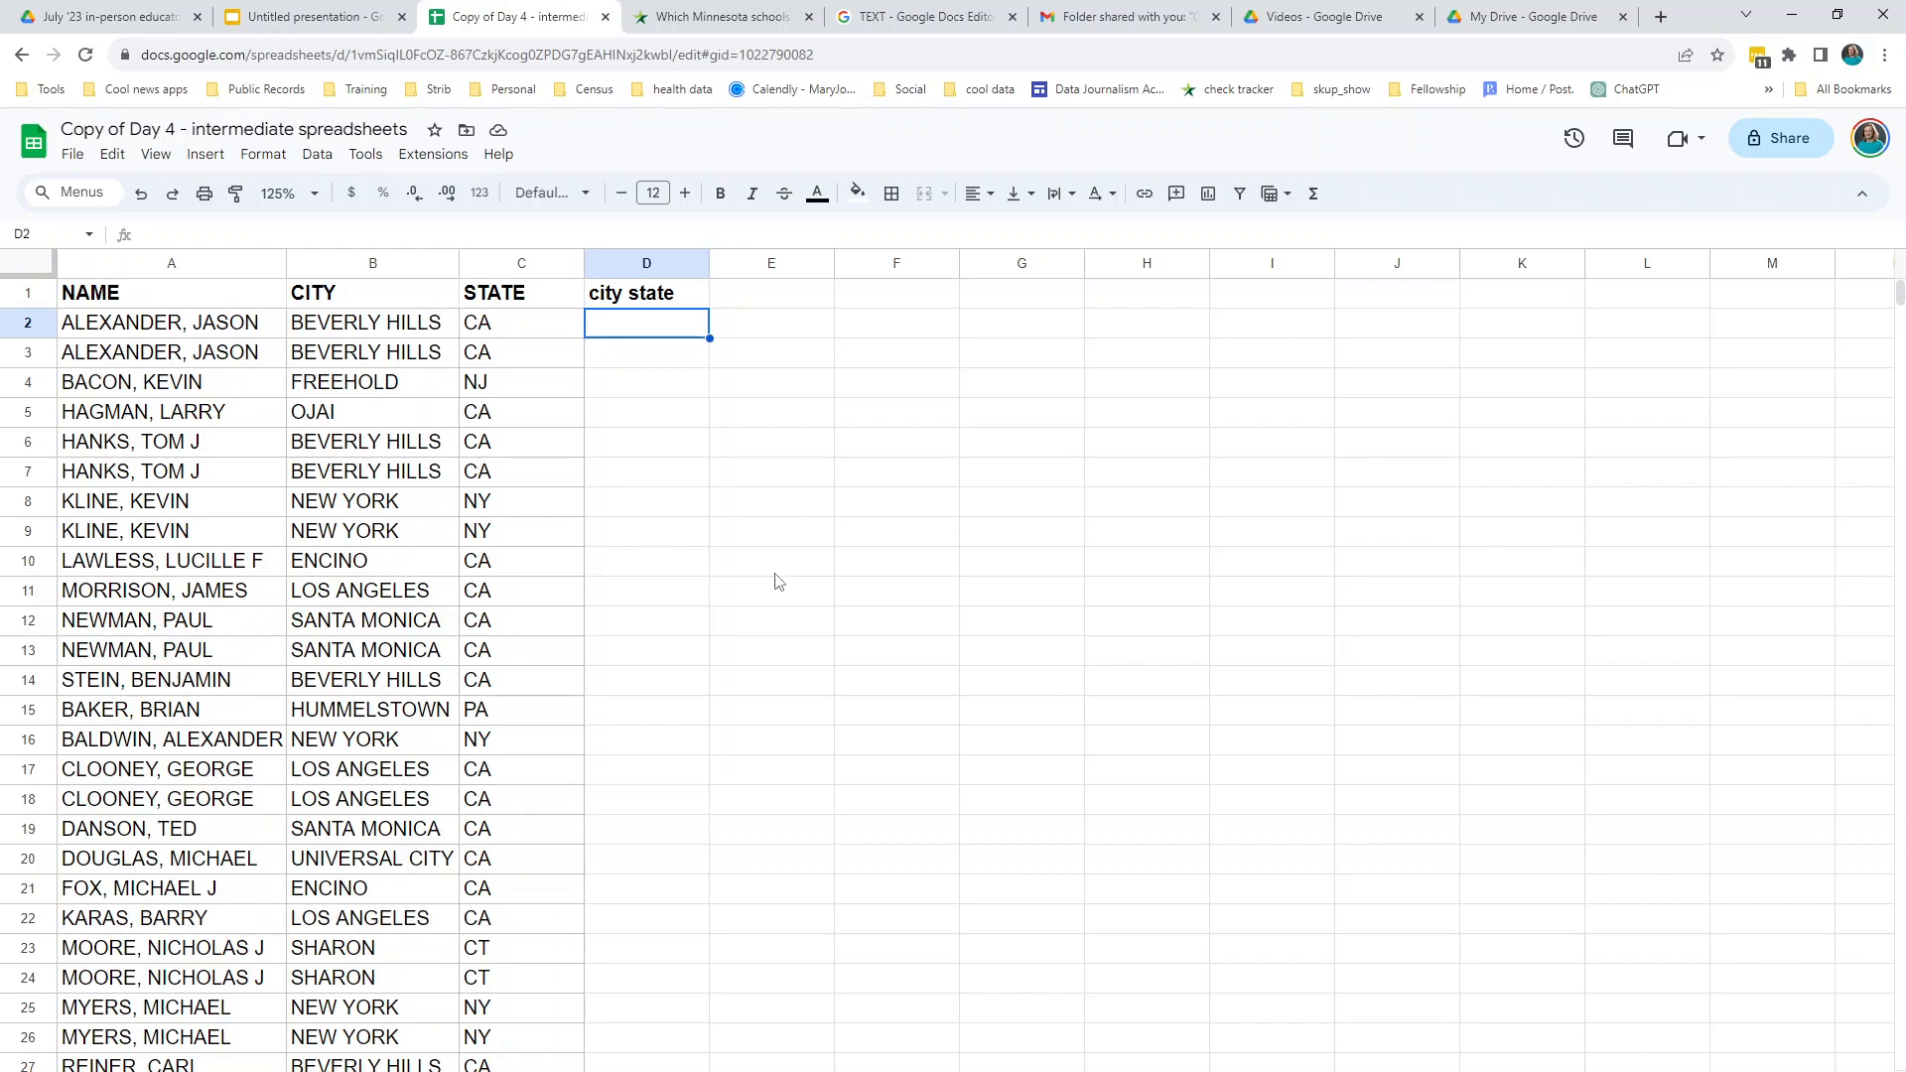
- Enter =trim(b2)&", "&trim(c2) in cell D2 and accept the suggested autofill for the rest of column D
text(=)
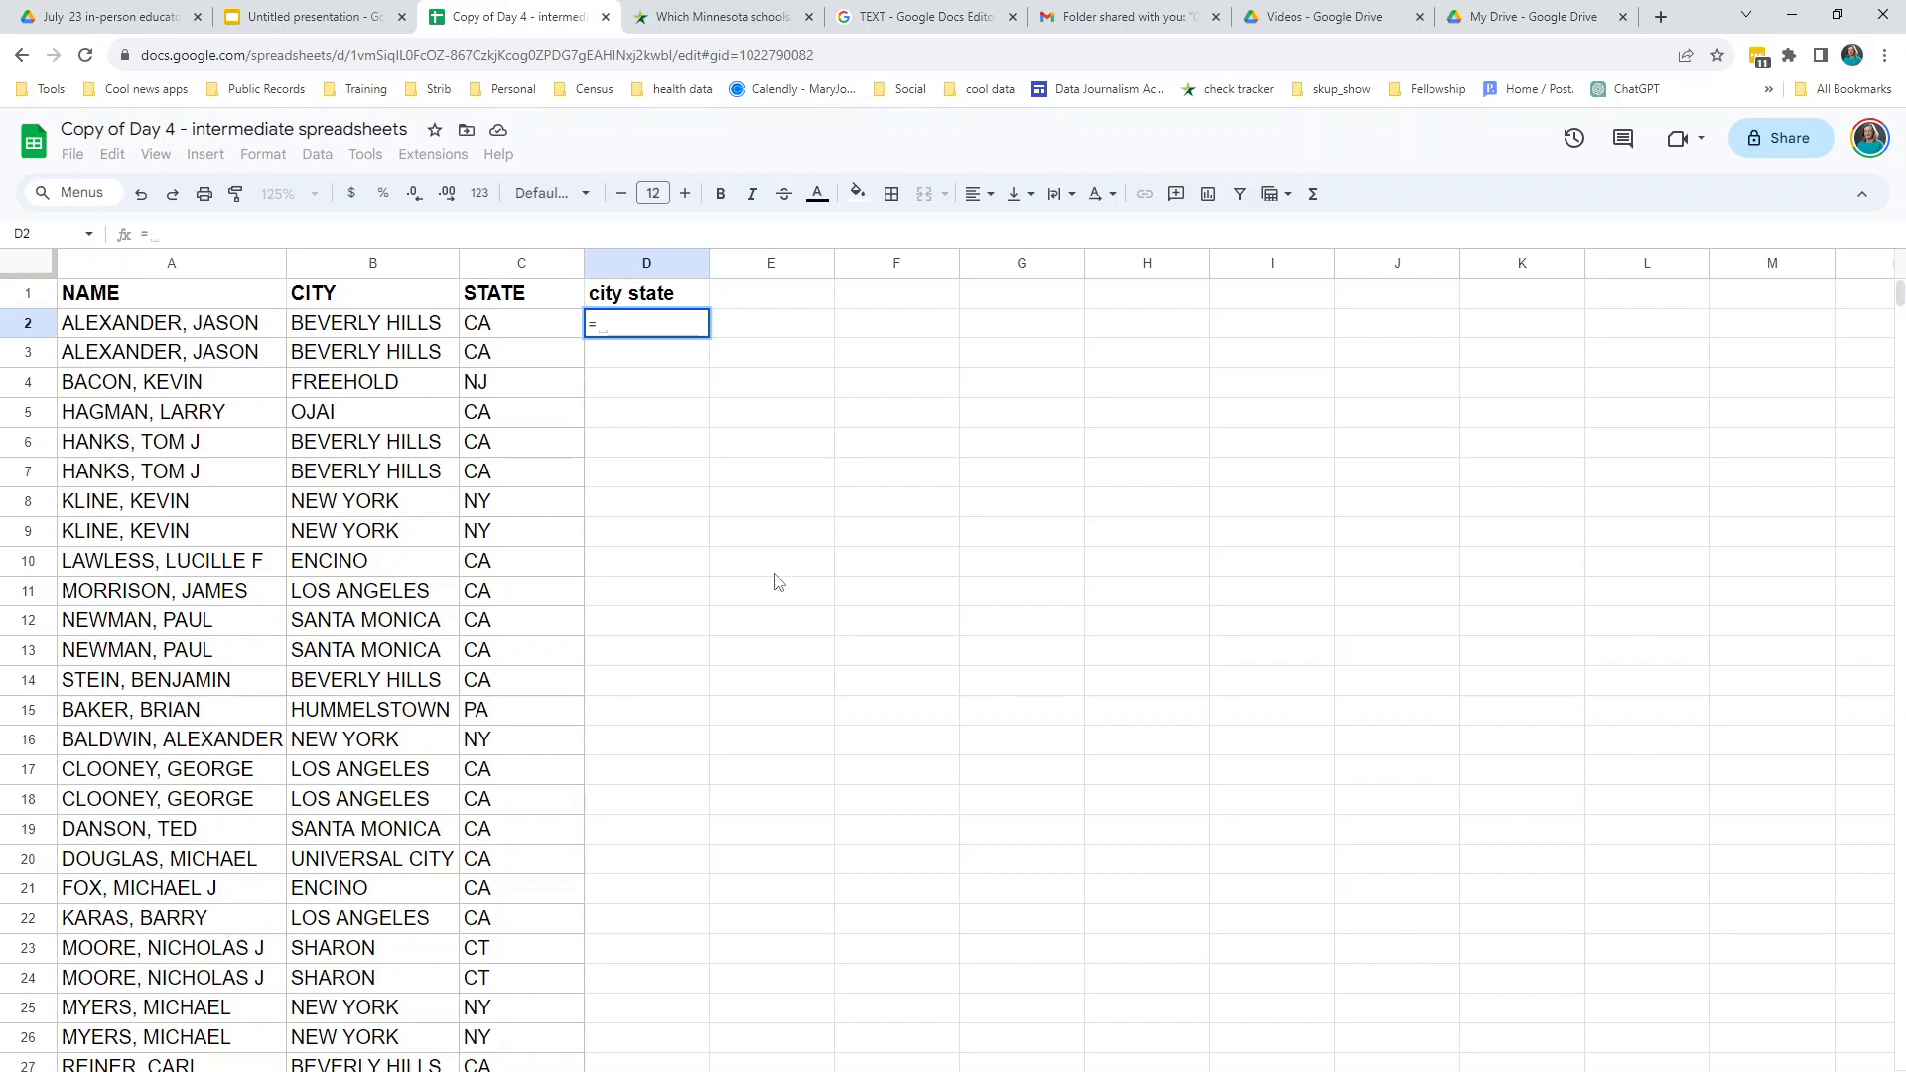
text(trim(b2))
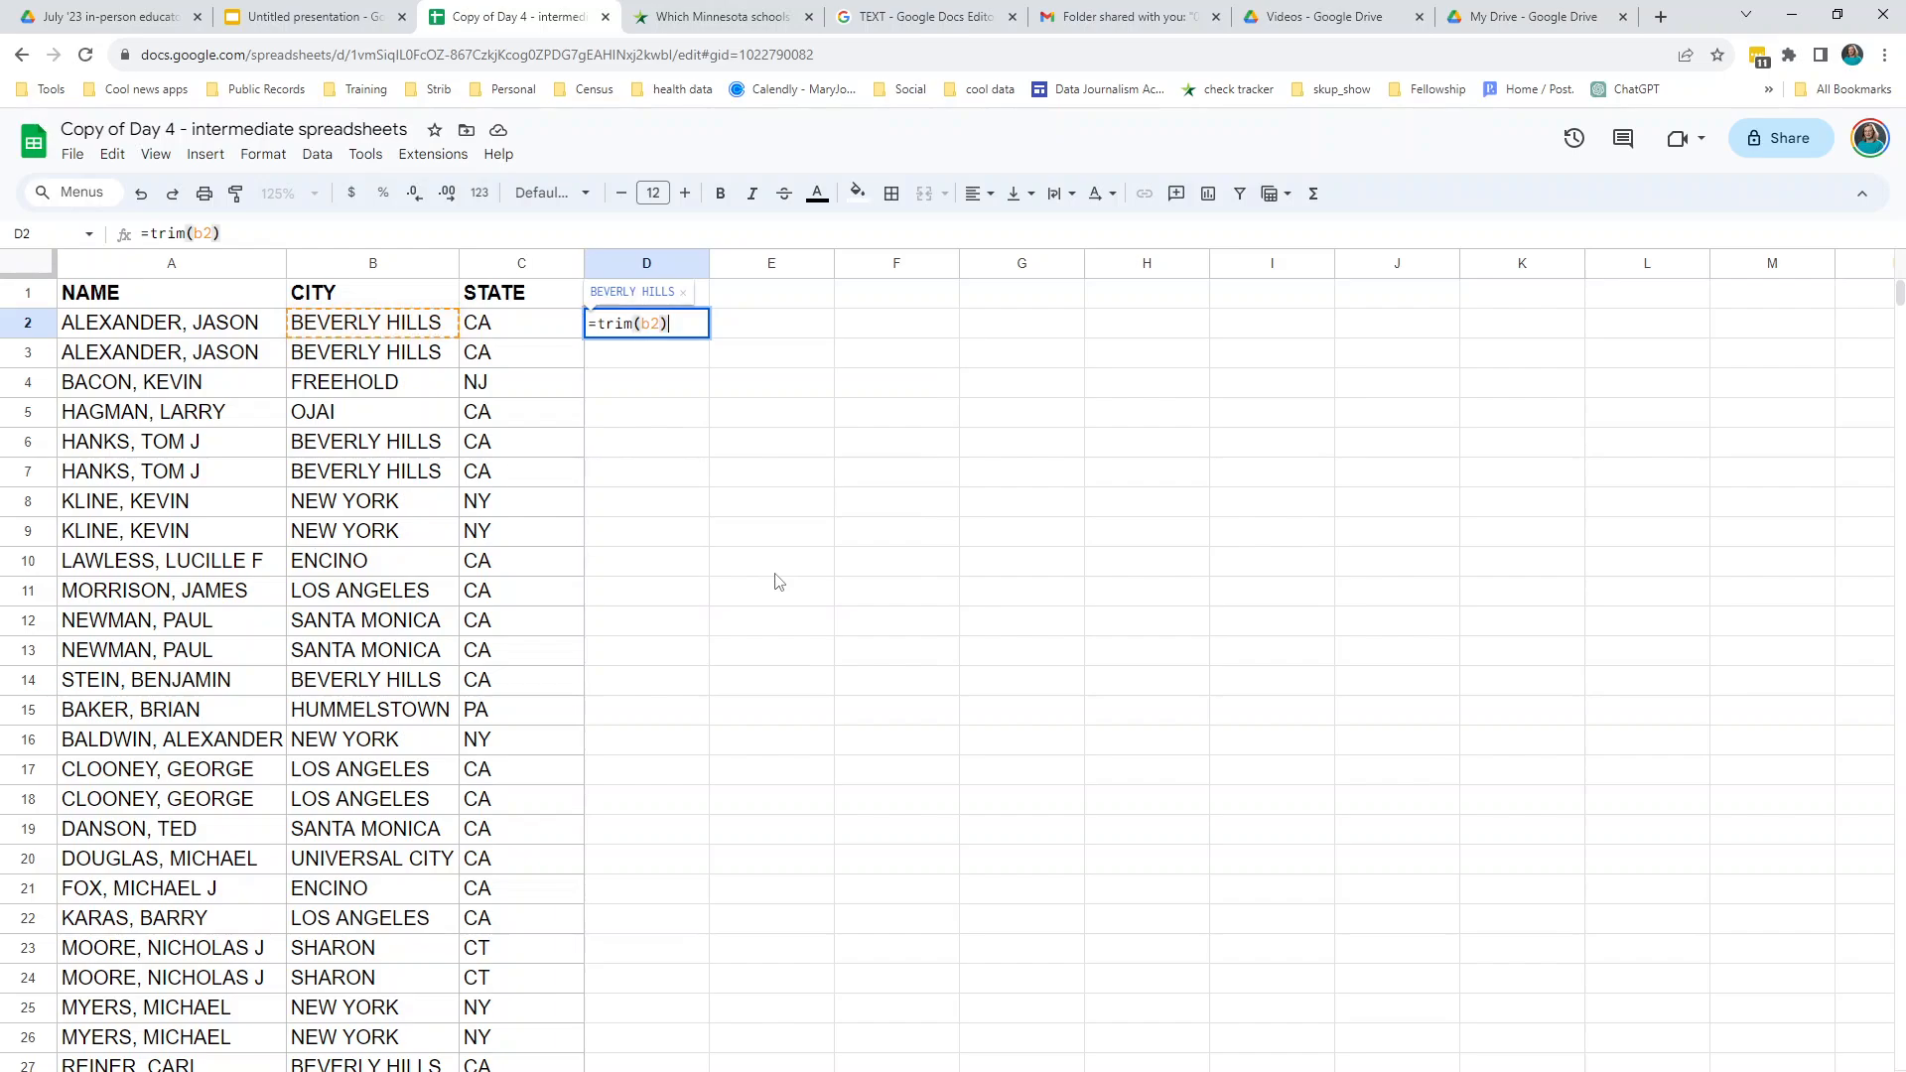
text(&)
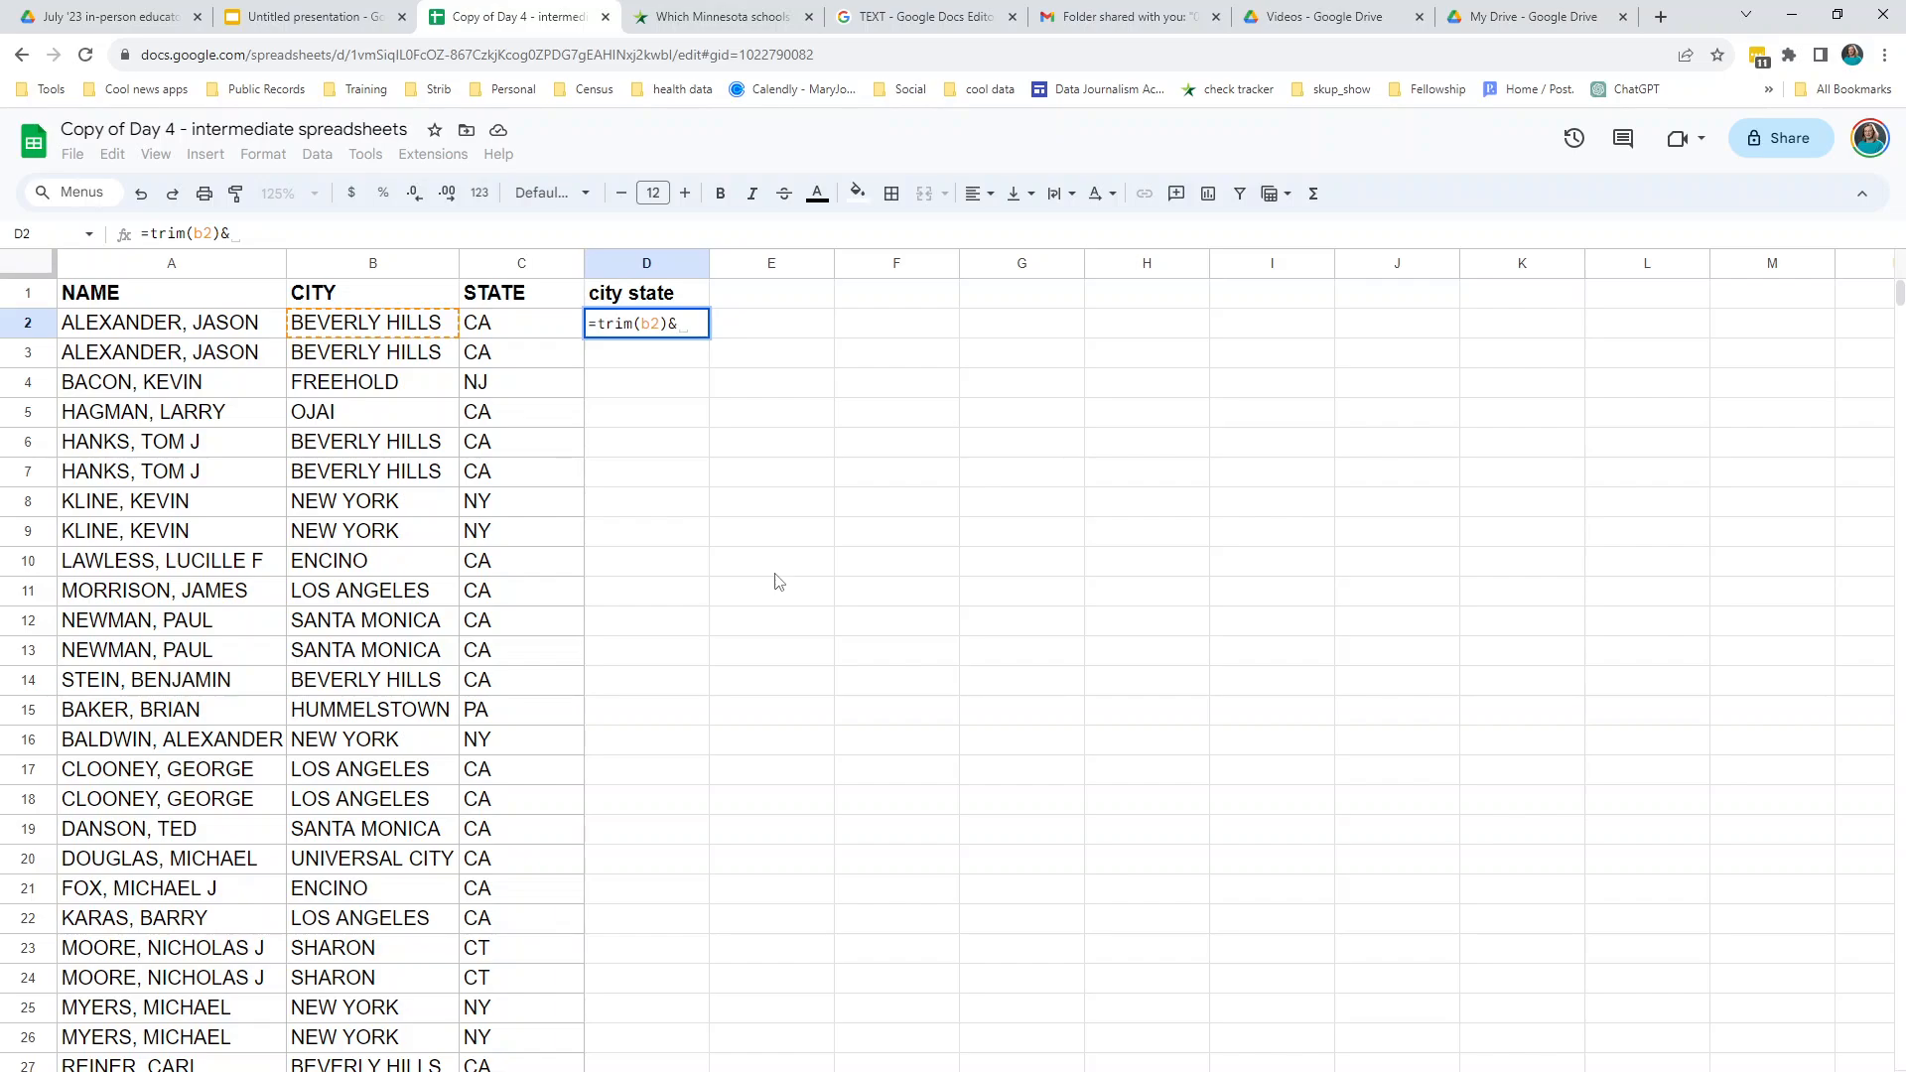
text(",)
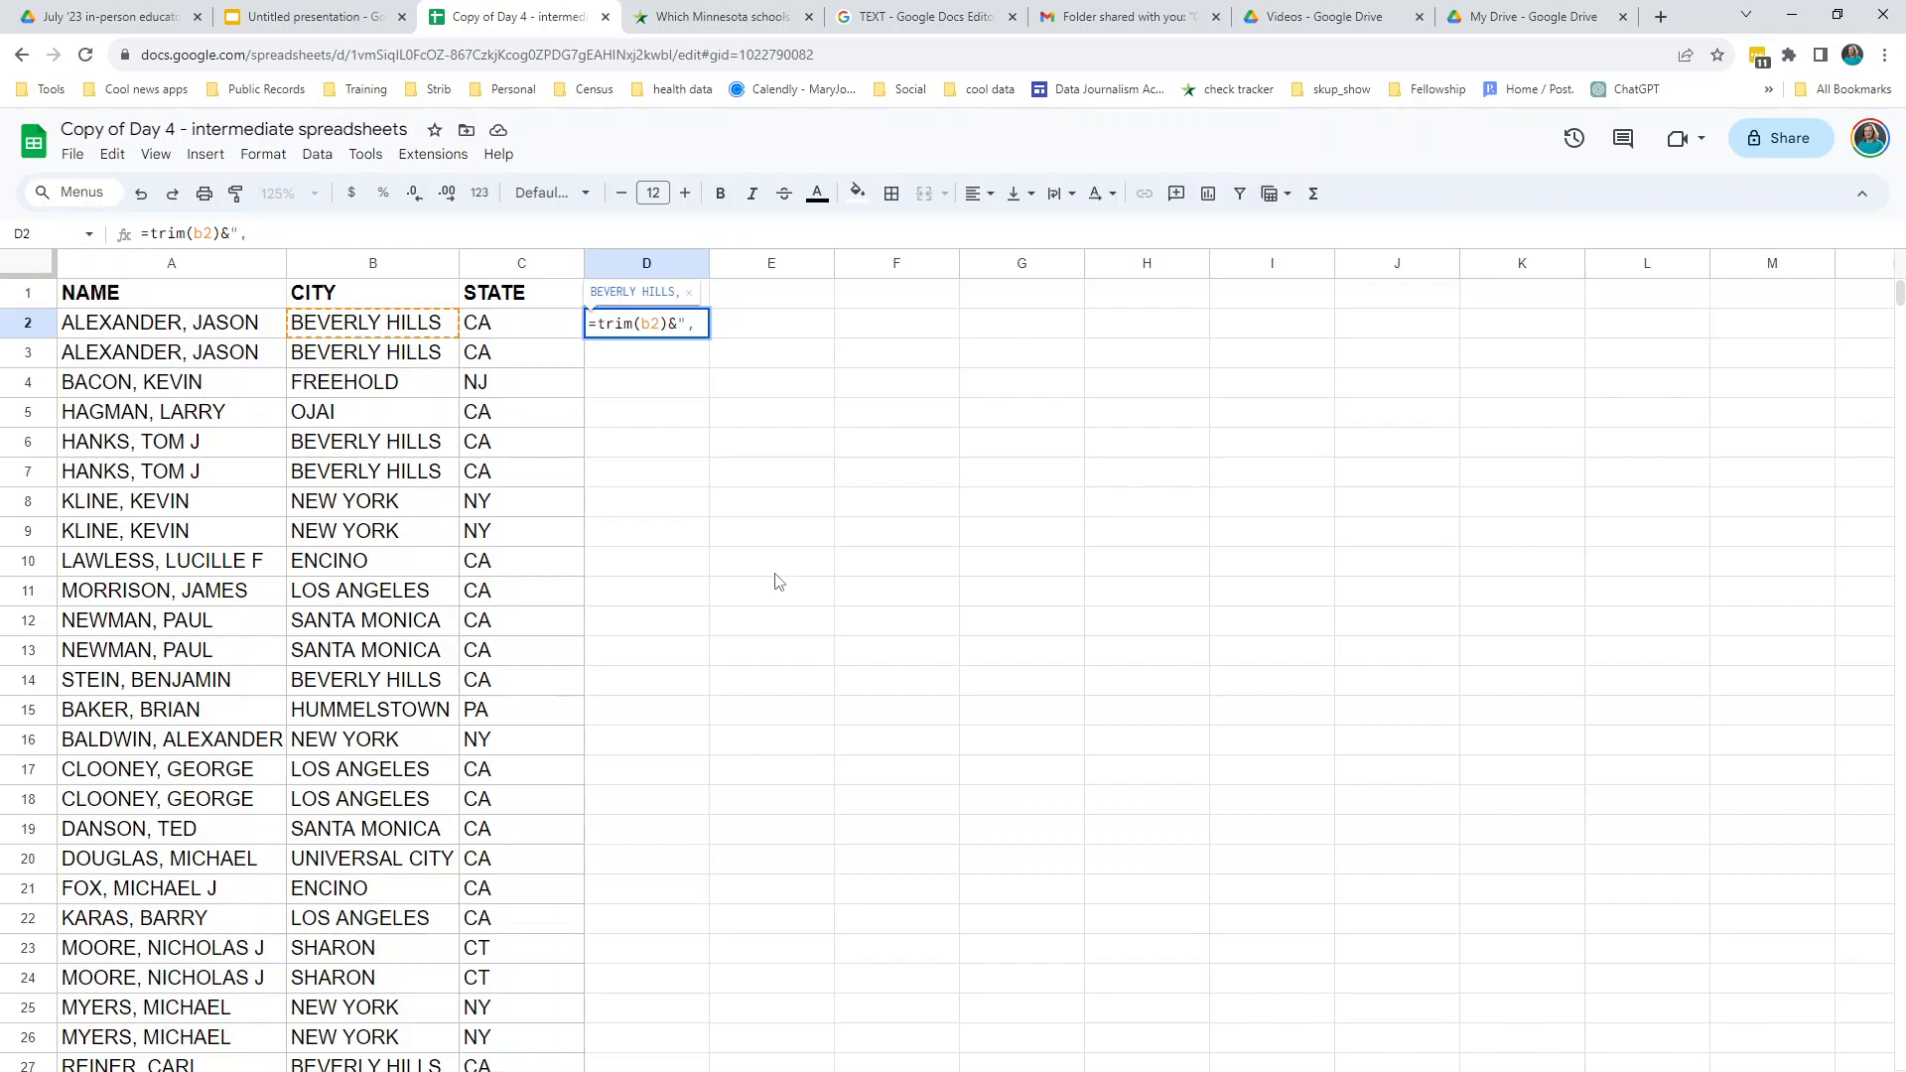
text( "&)
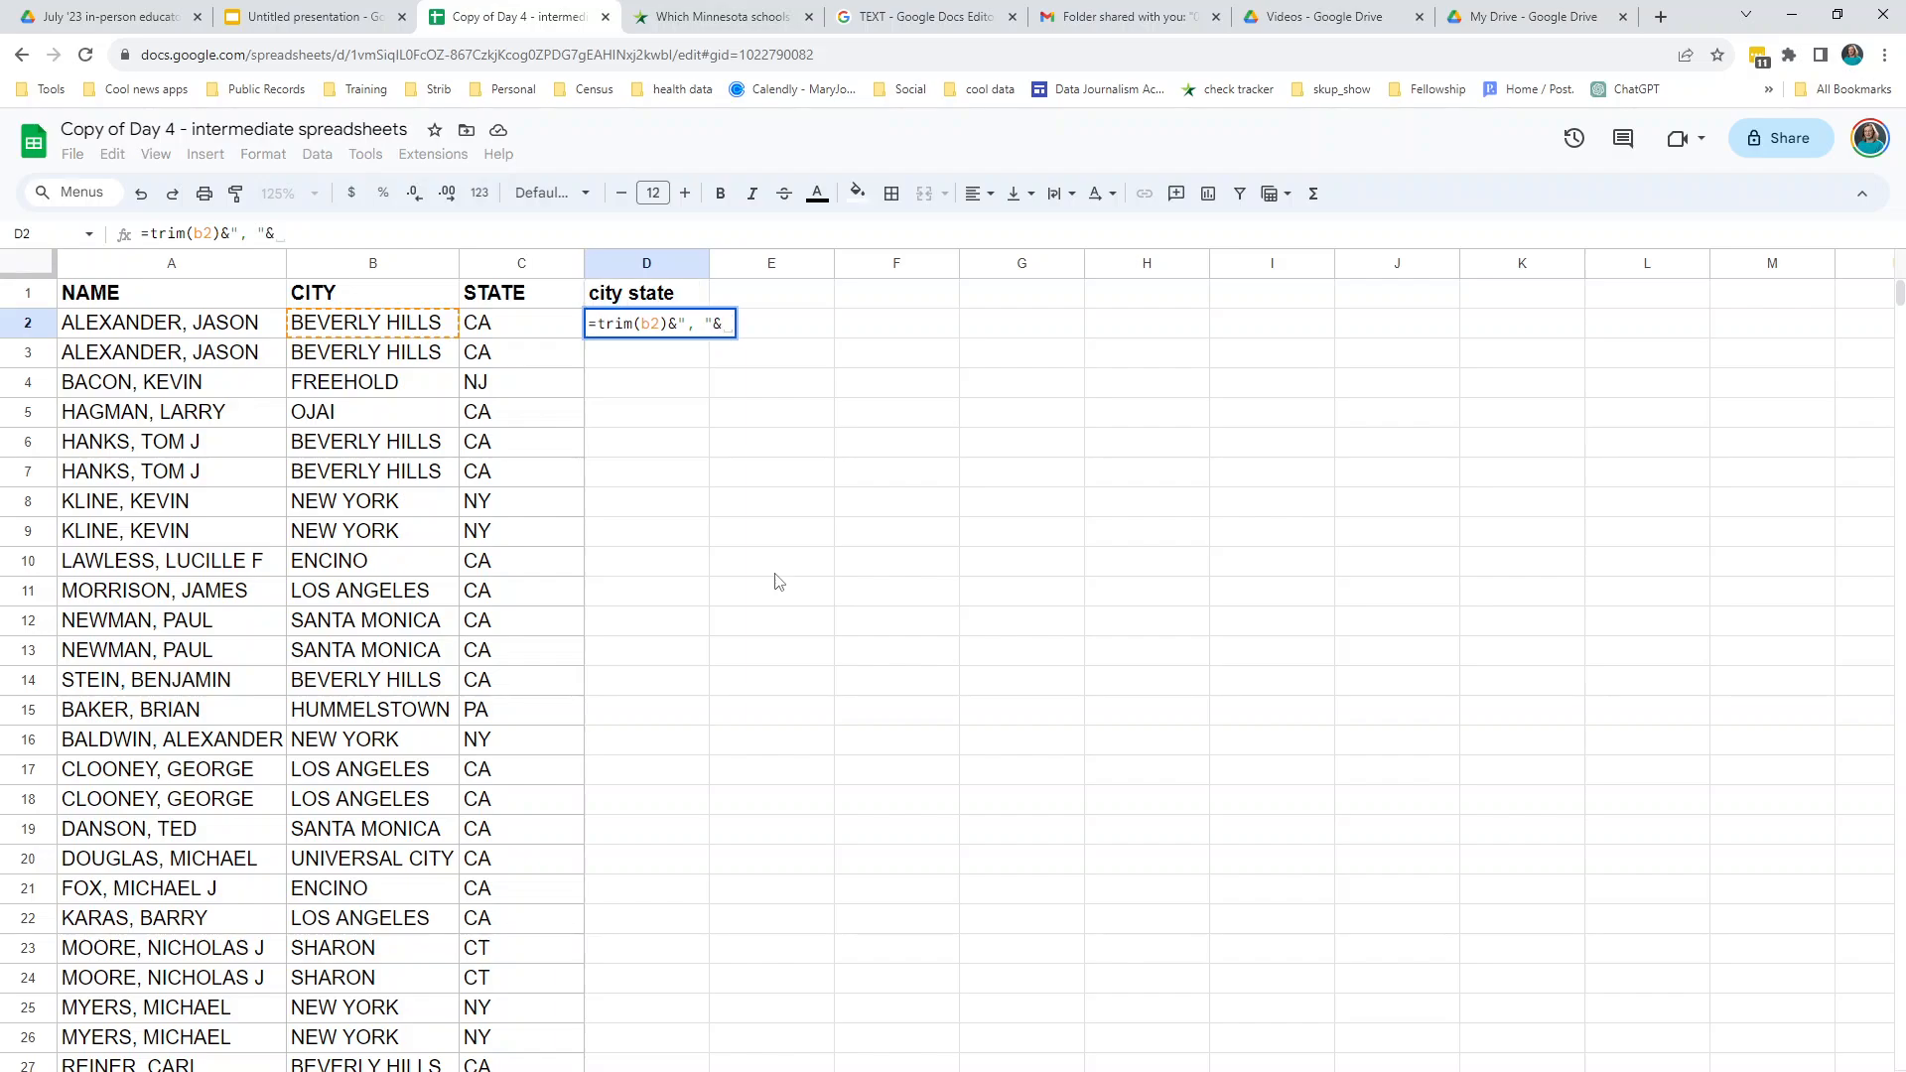
text(trim()
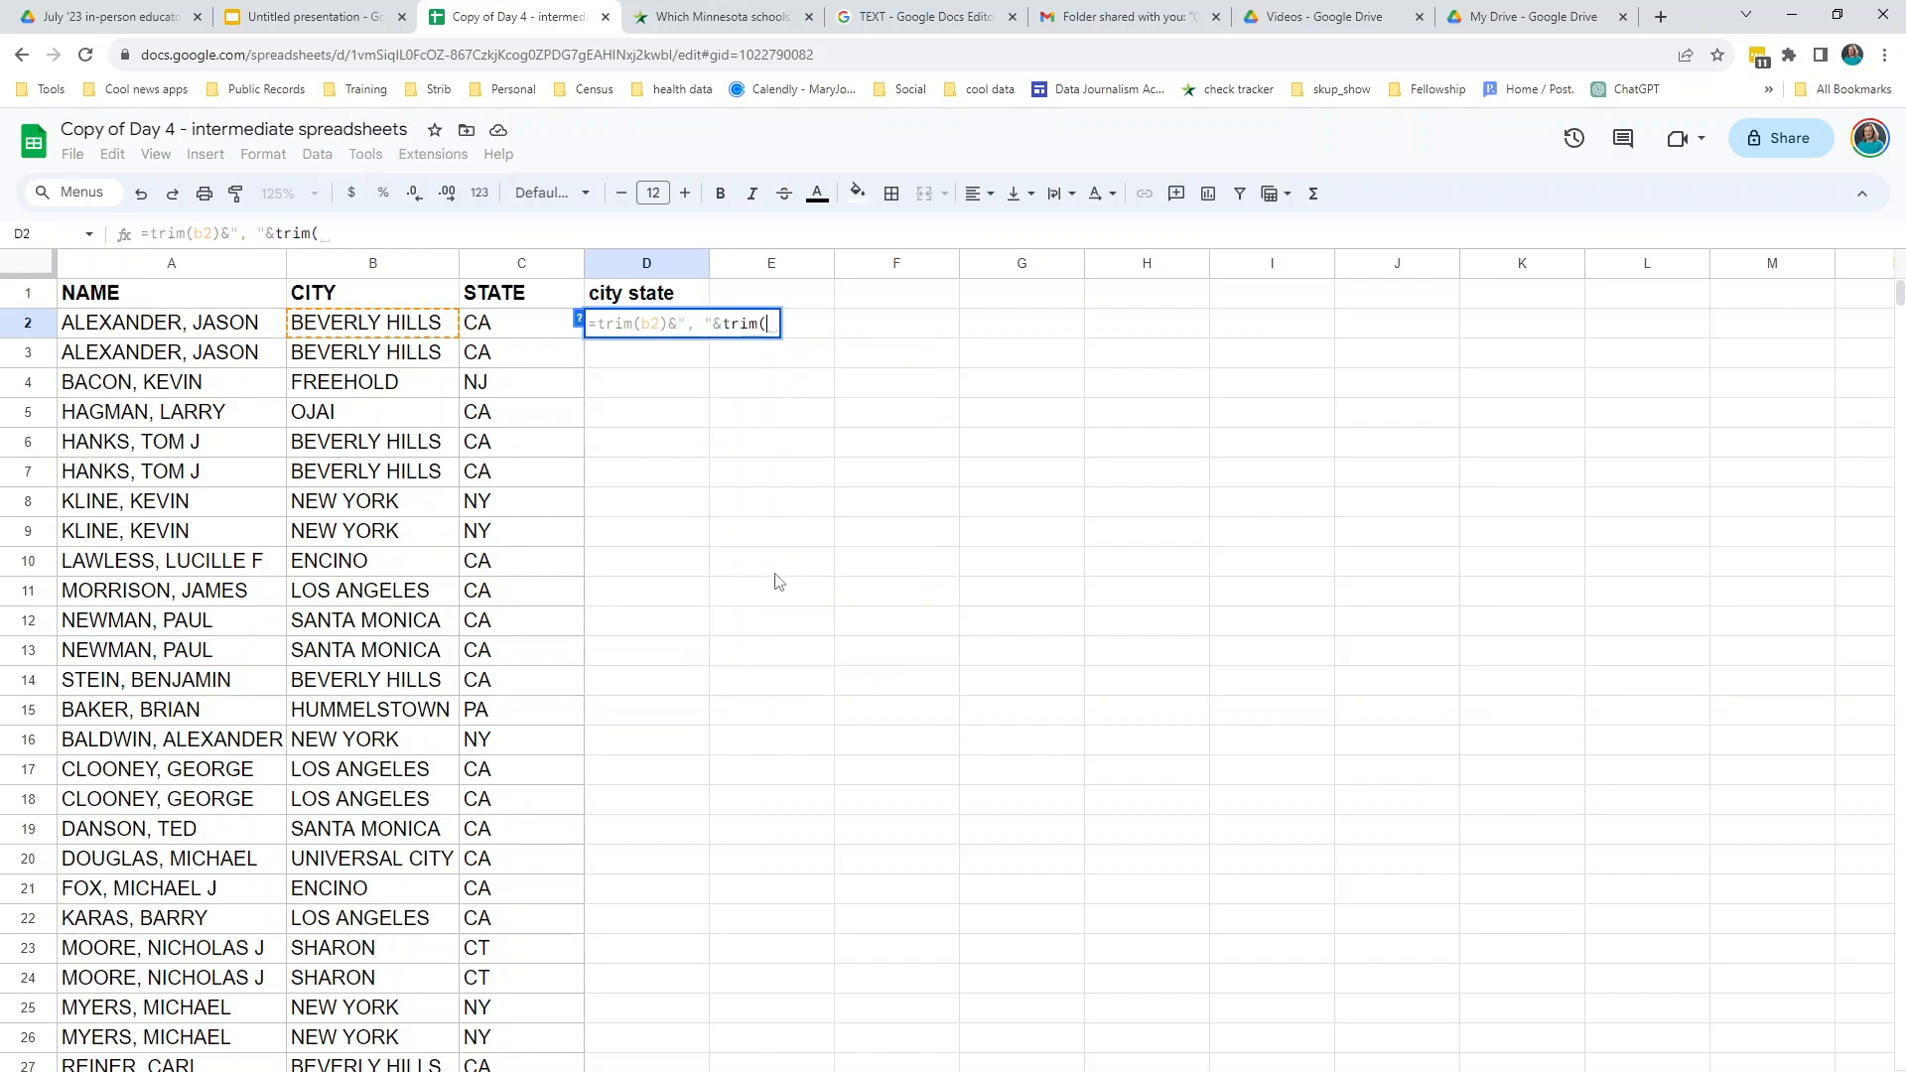
text(c2)
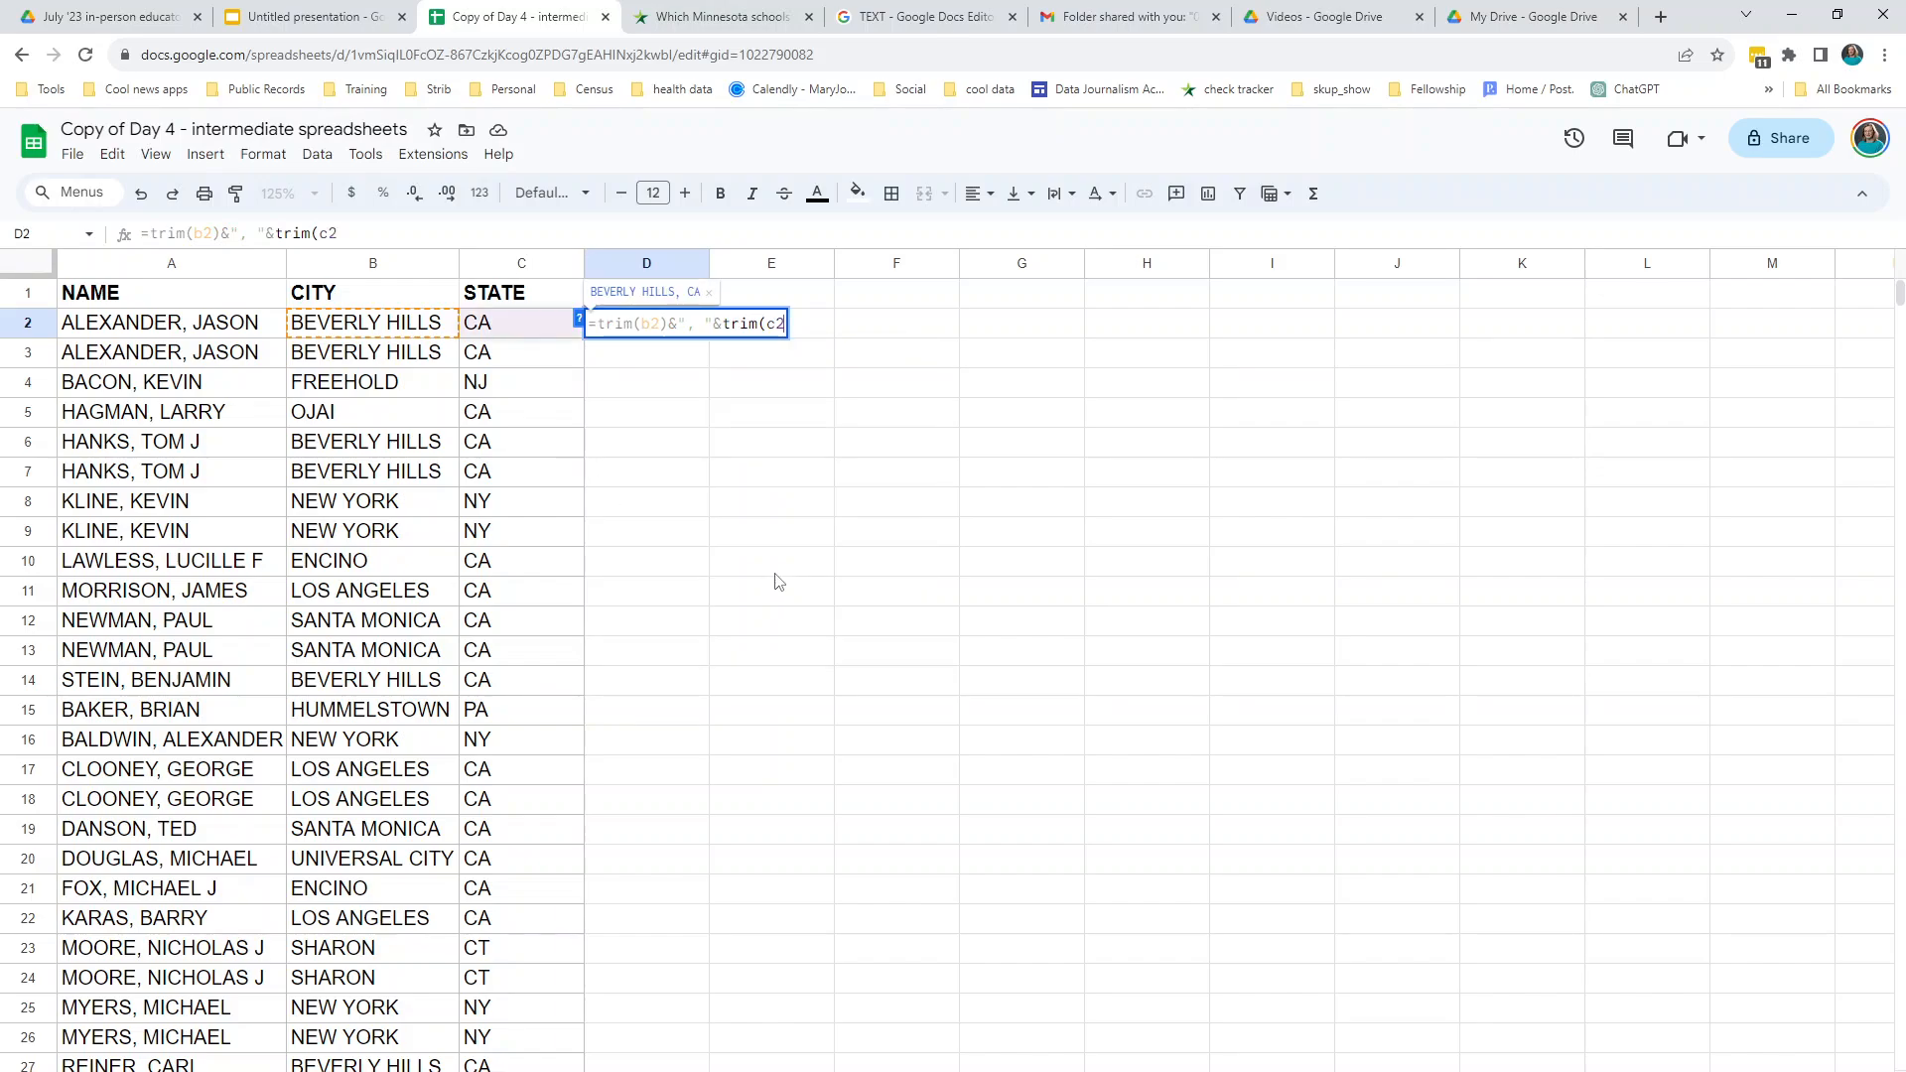
text())
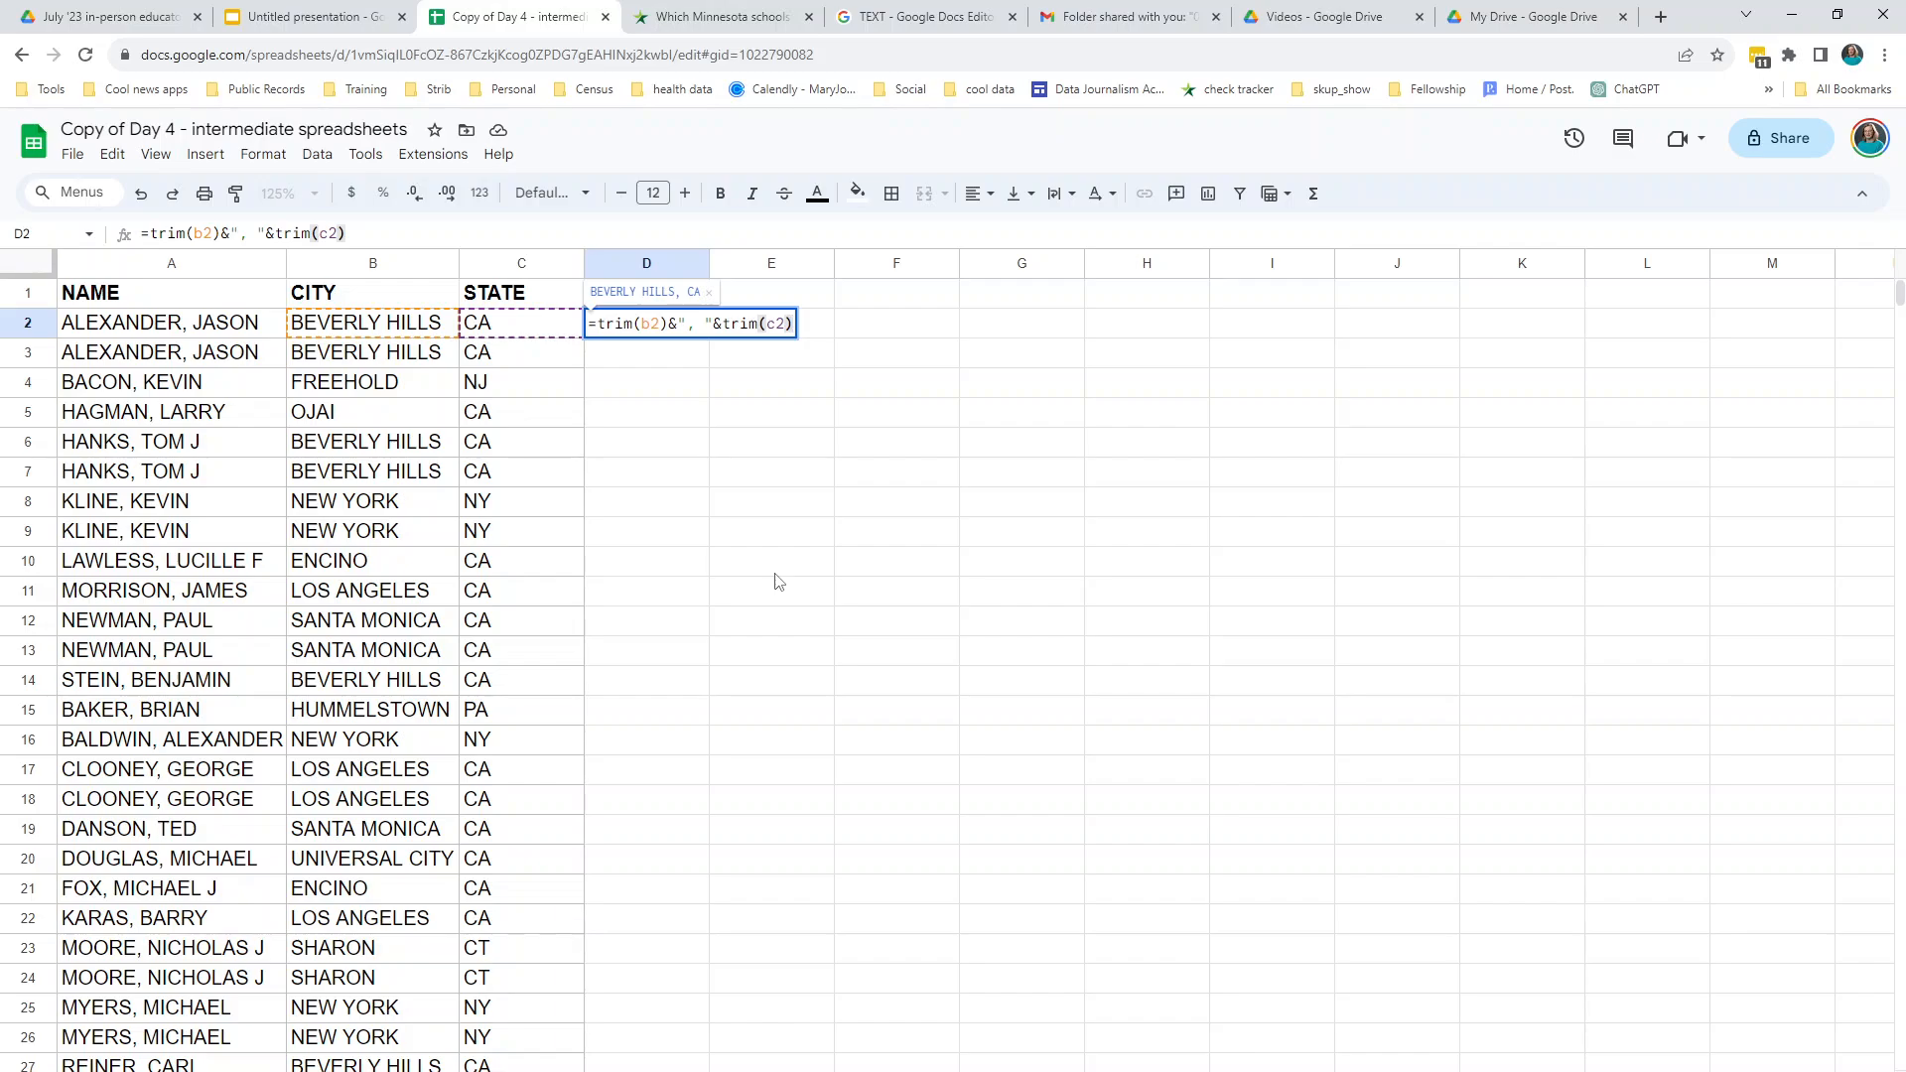
key(Return)
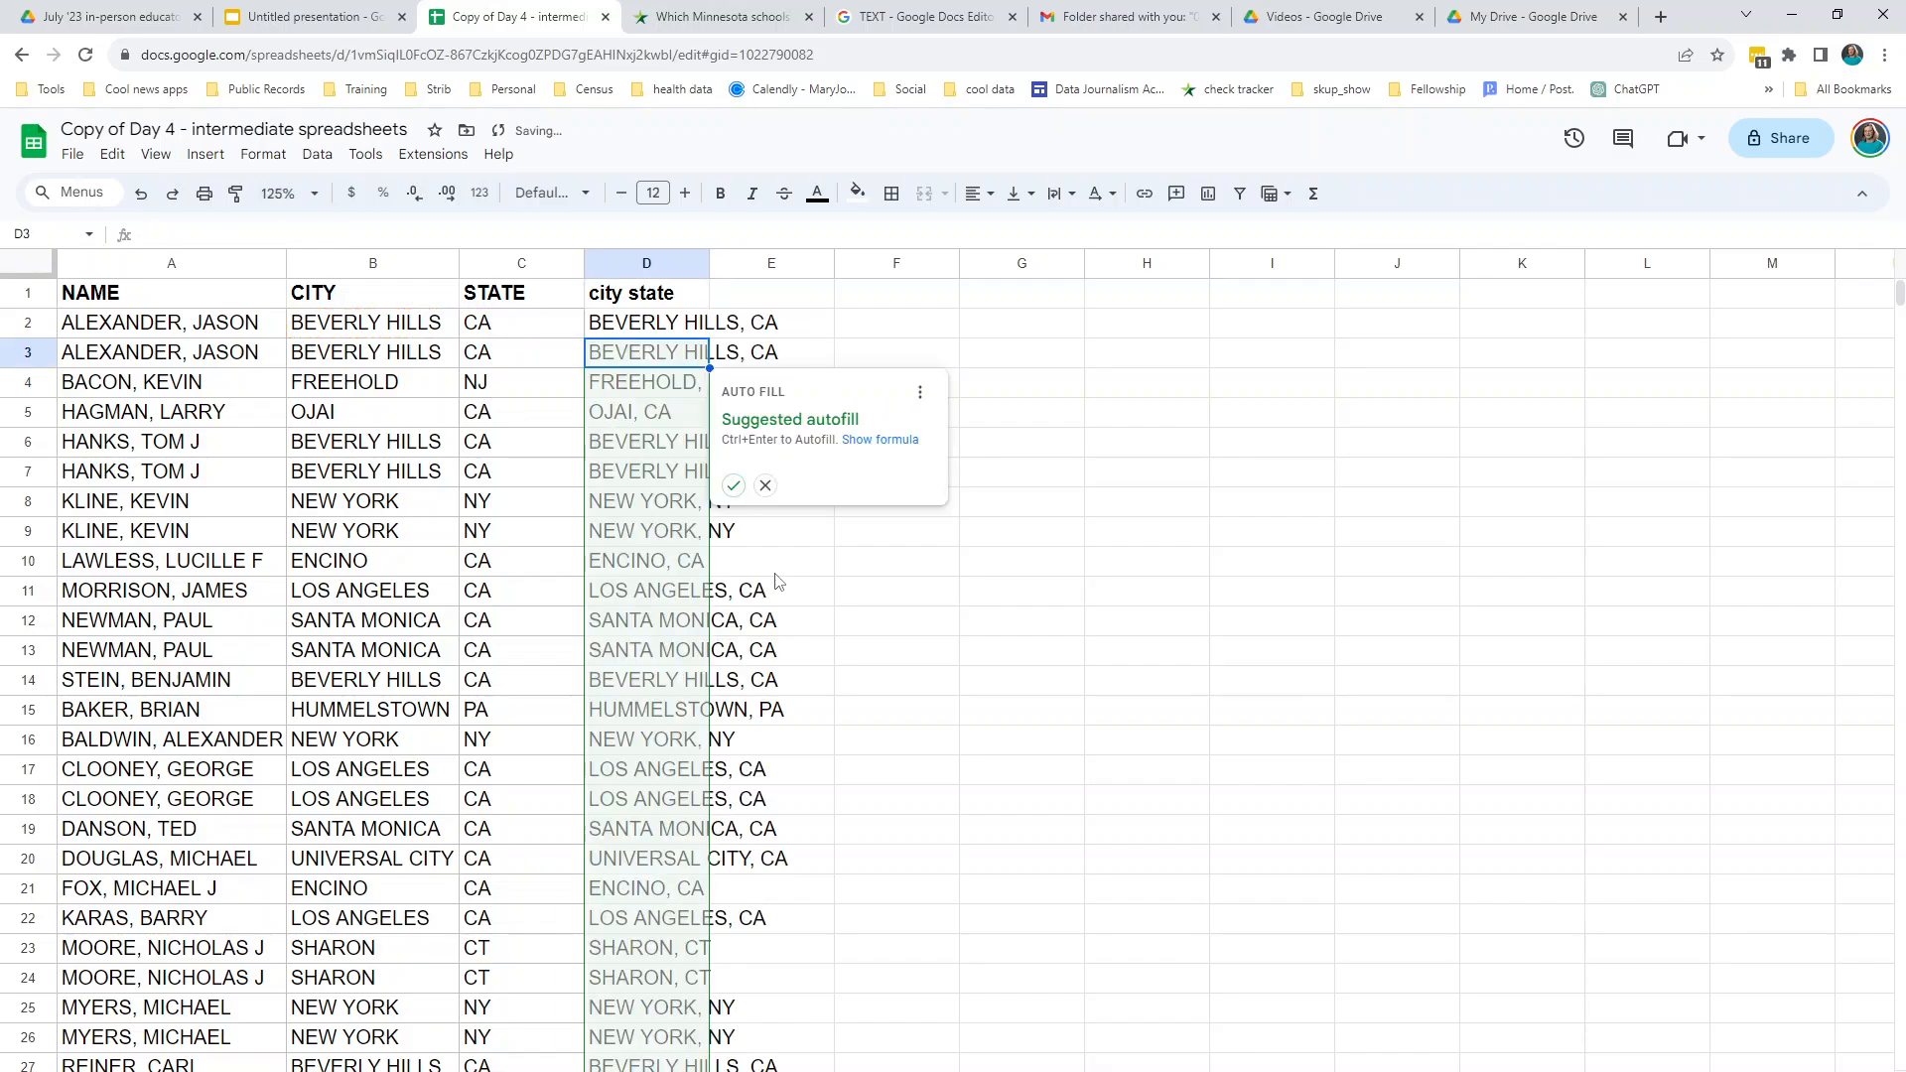
click(735, 487)
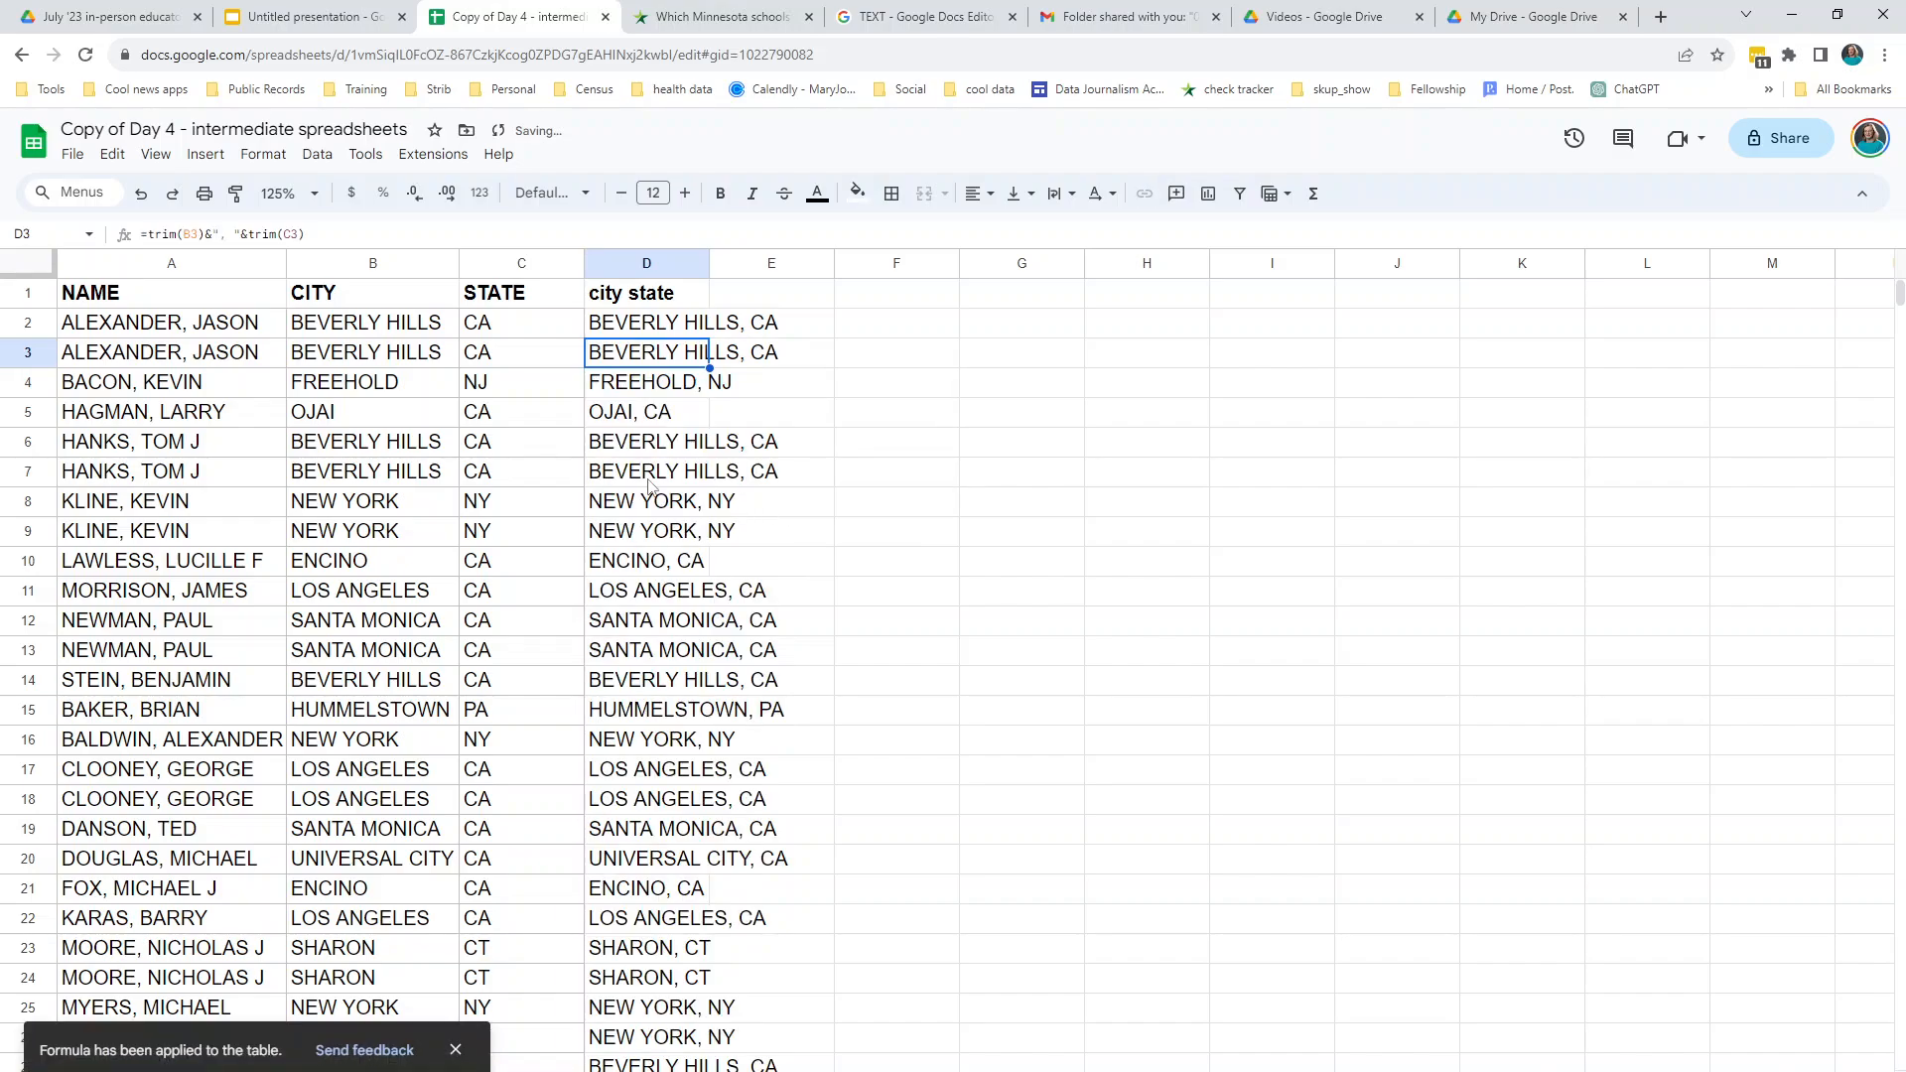
- Widen column D so the combined city and state text fits inside it
key(Down)
key(Down)
key(Down)
key(Down)
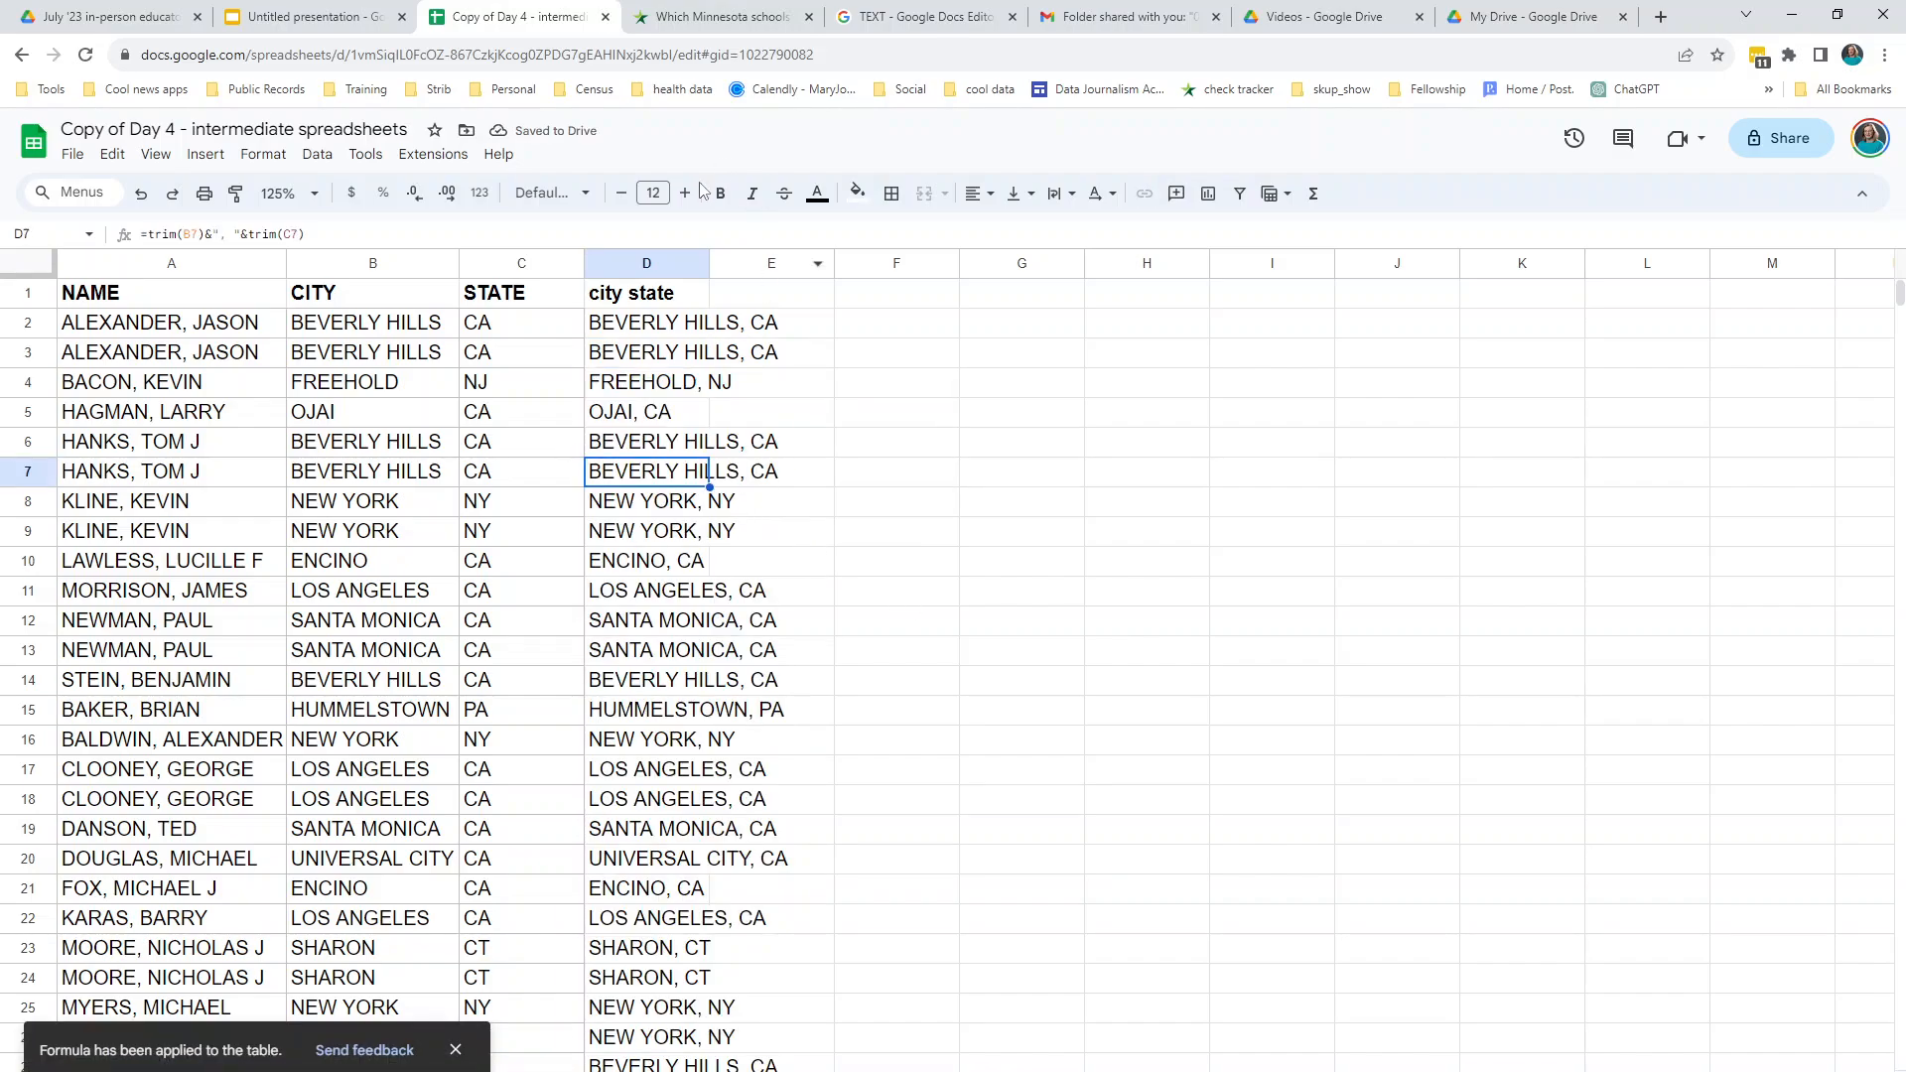
drag(710, 263, 838, 263)
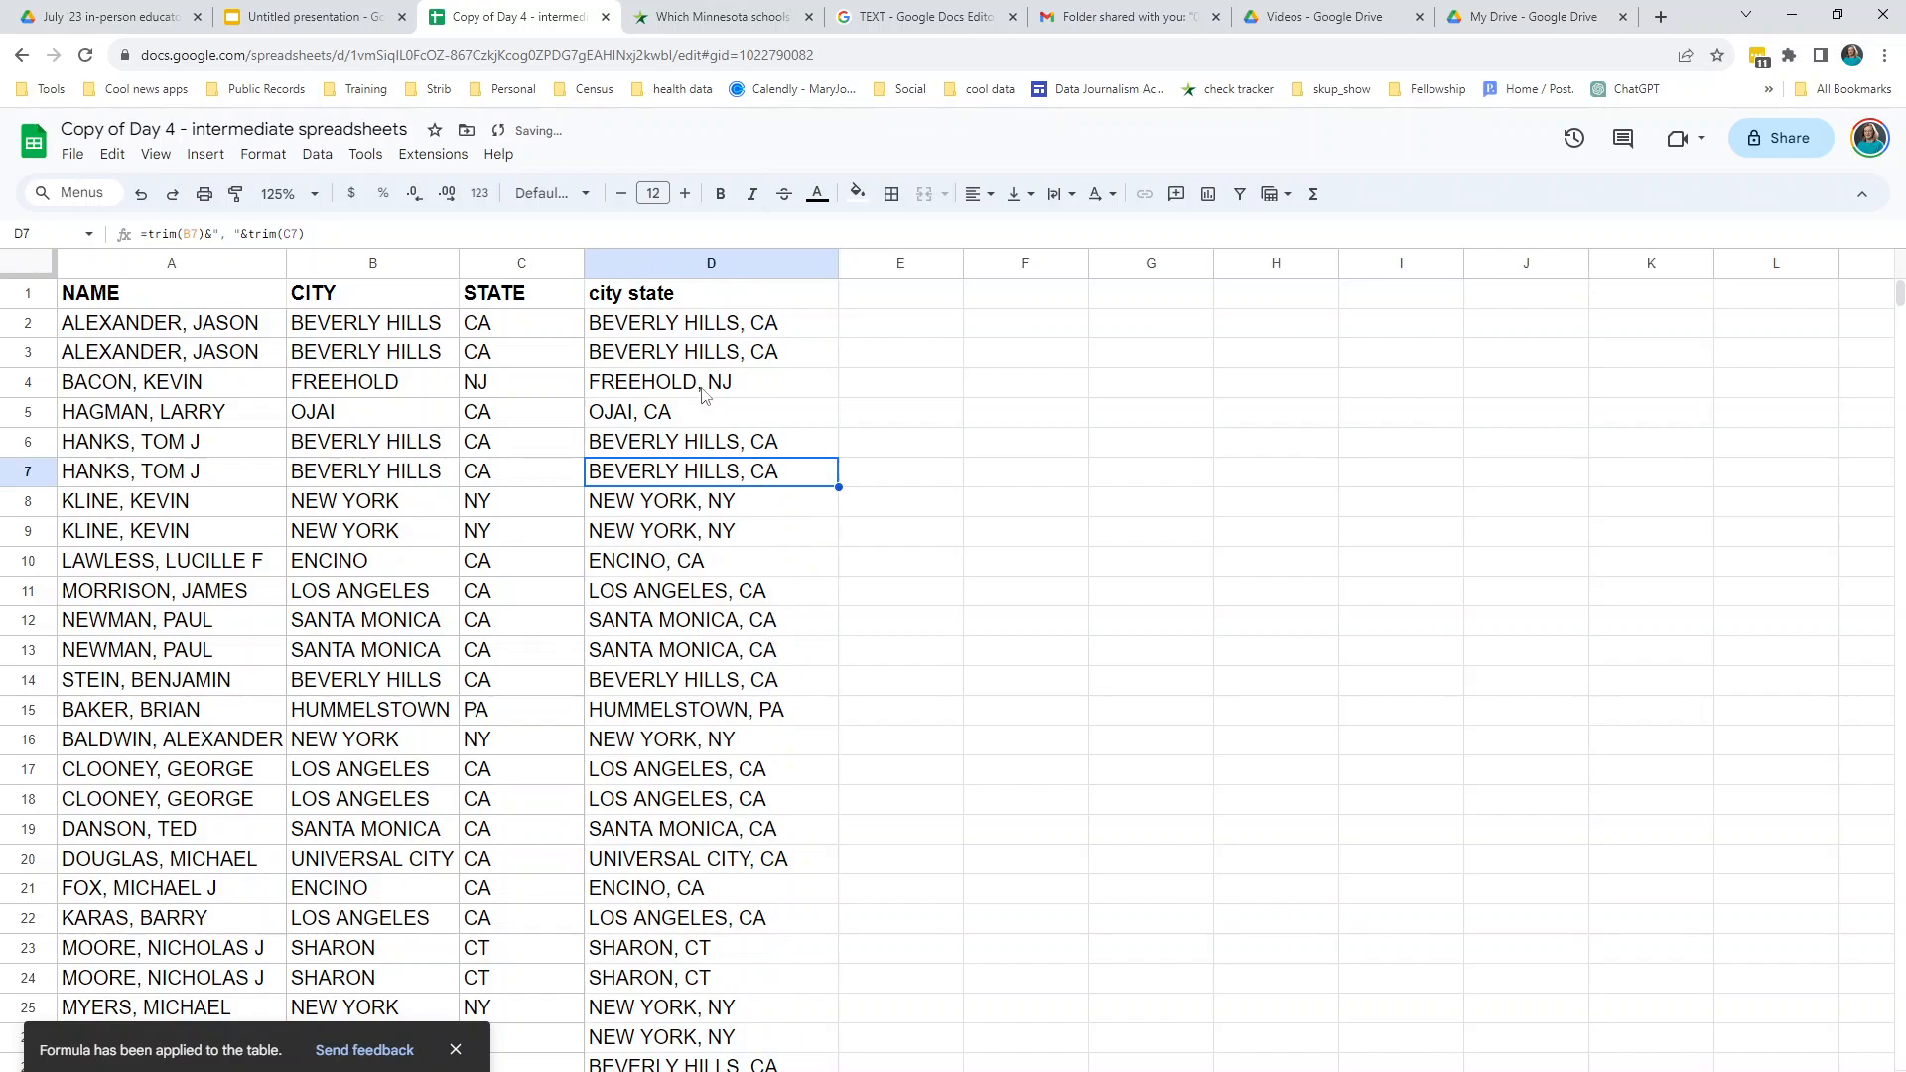
- Examine the formulas in several cells of the city state column between rows 2 and 10
key(Up)
key(Up)
key(Up)
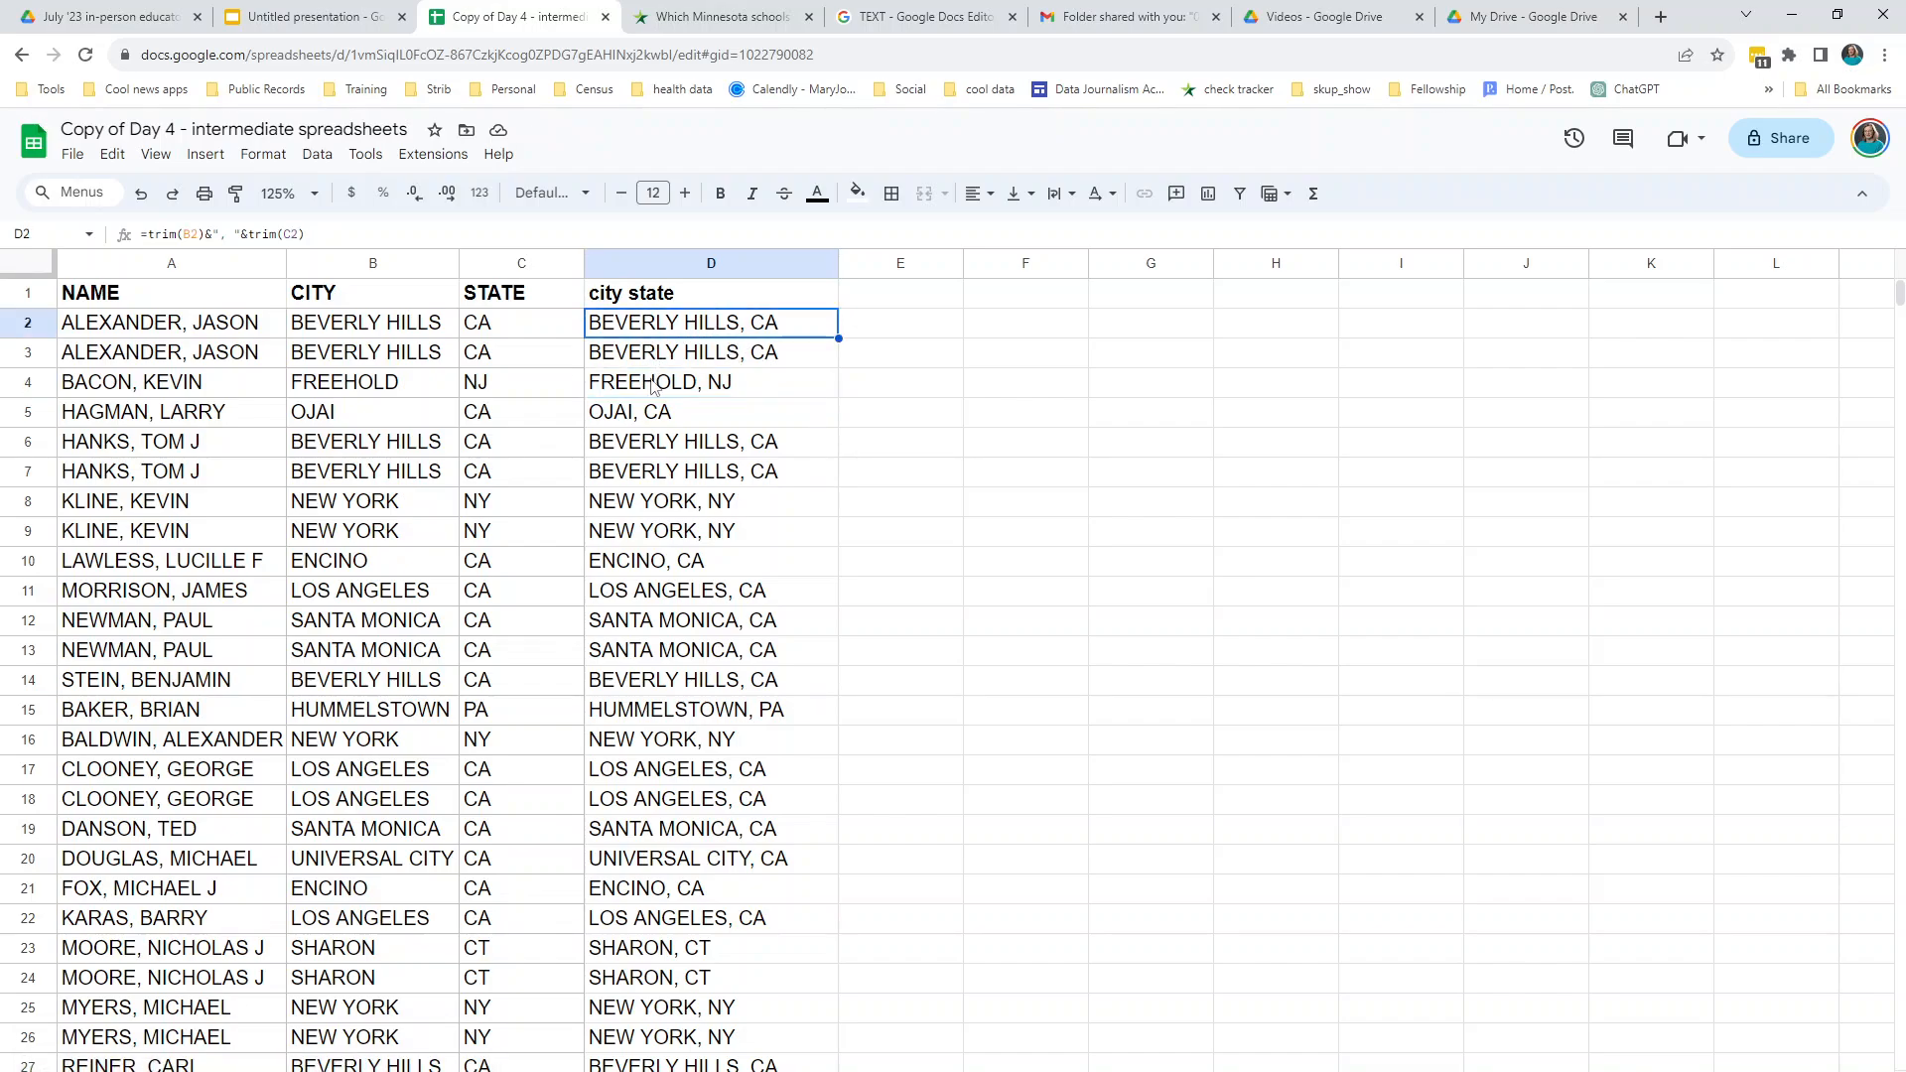
click(673, 468)
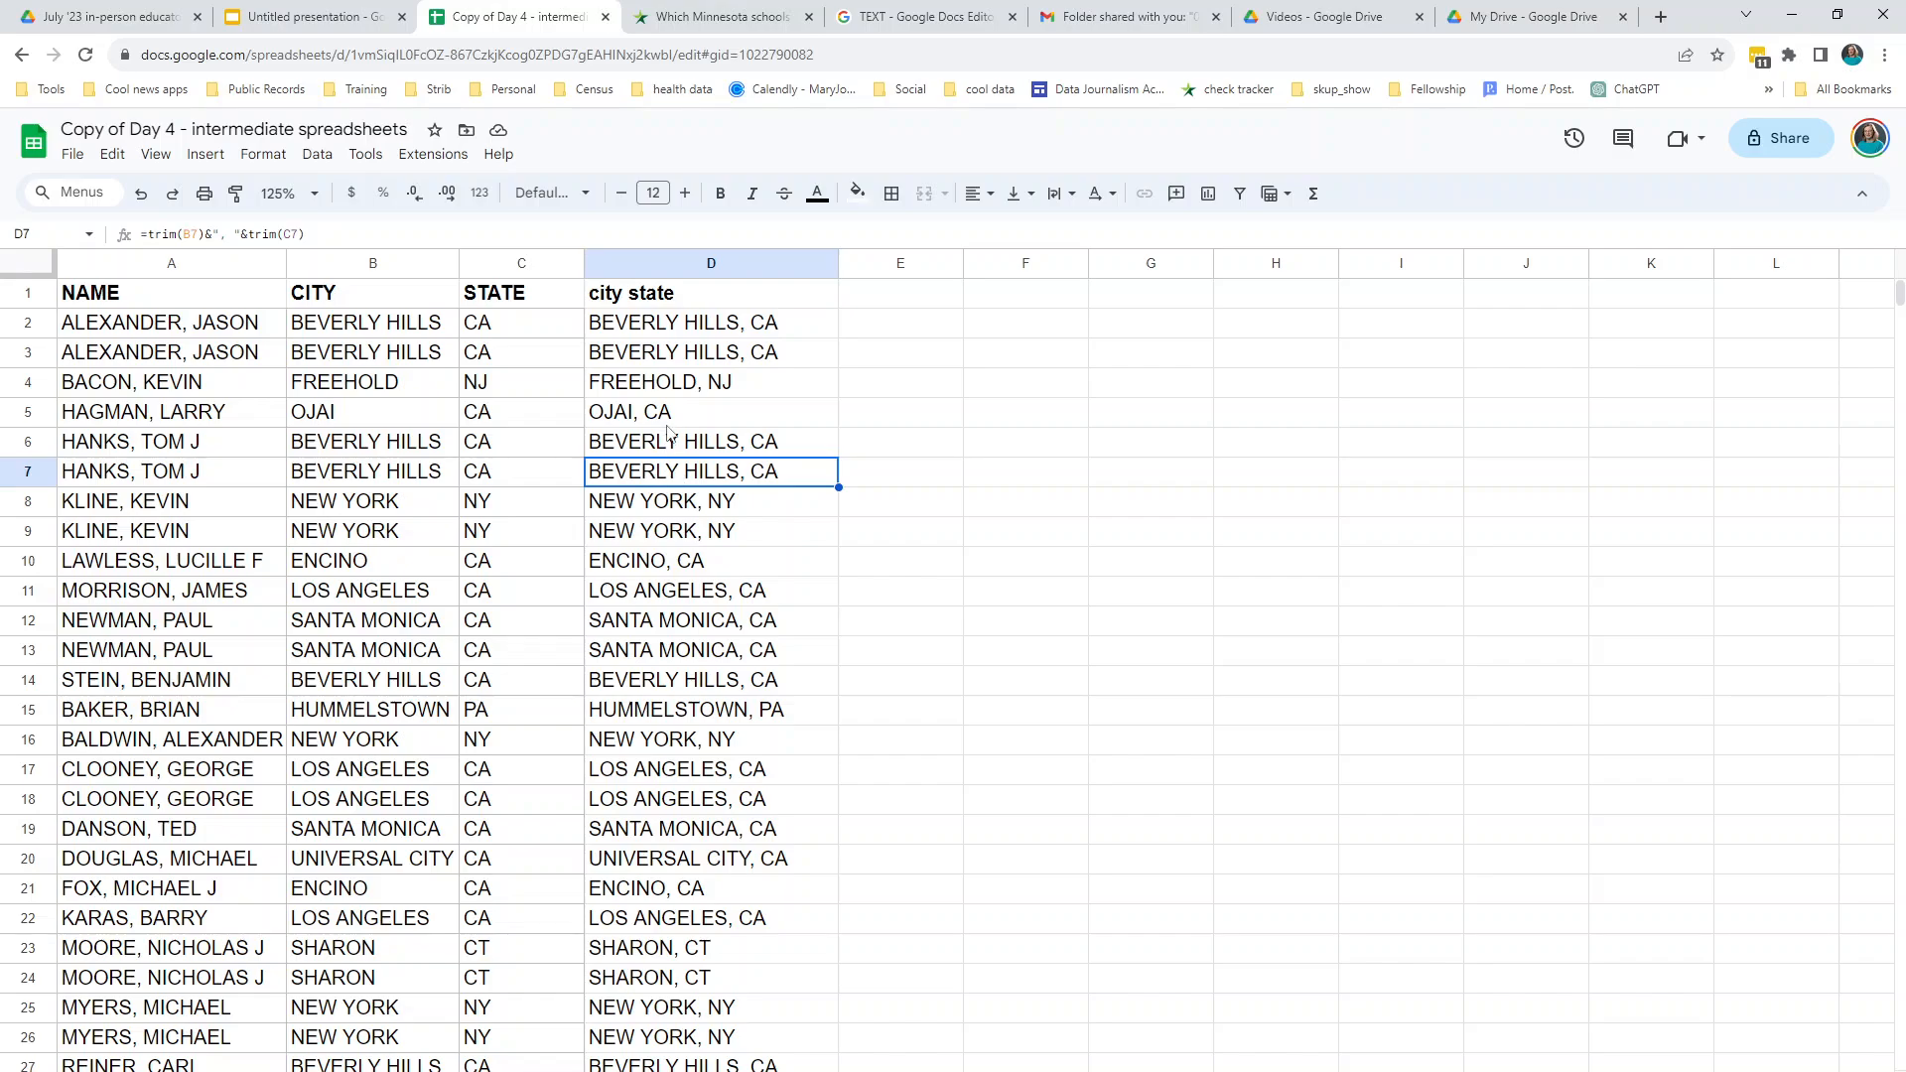
click(654, 361)
click(658, 407)
click(665, 507)
click(655, 561)
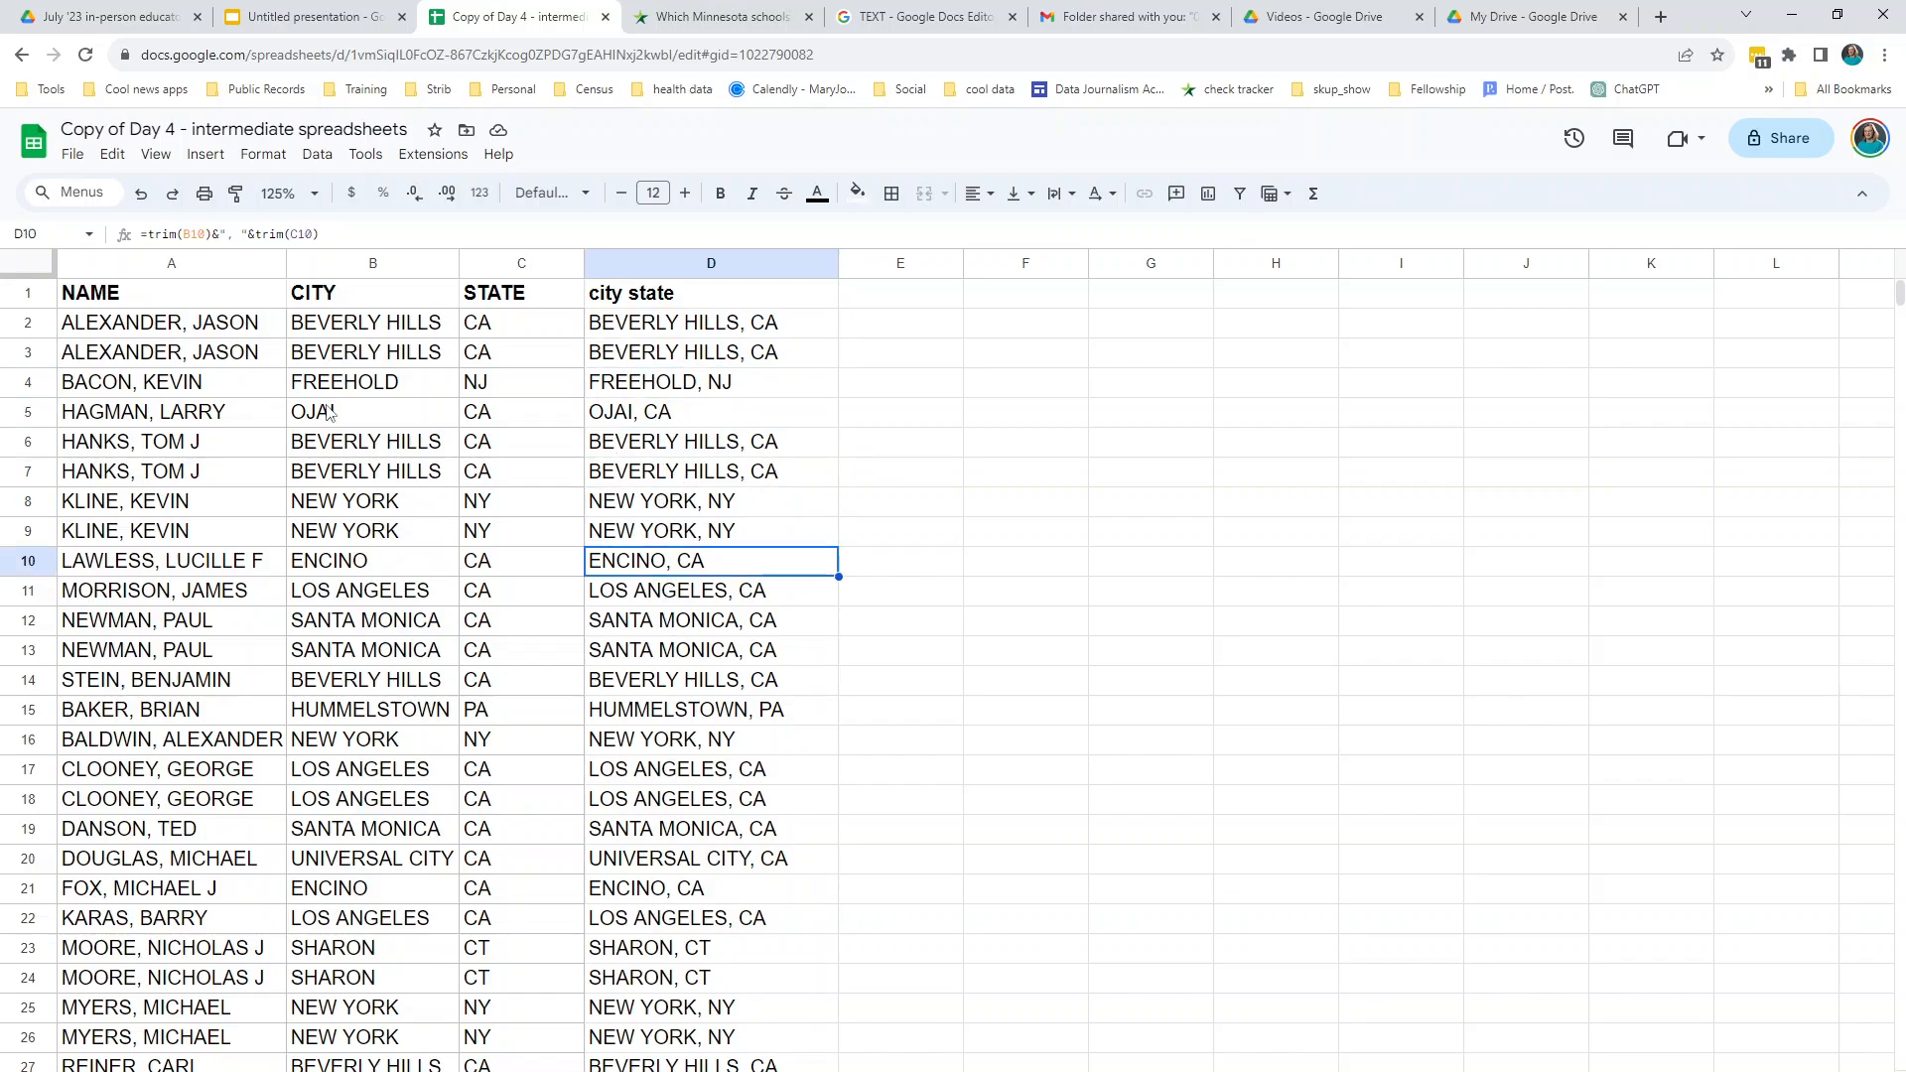
- Clear the state in cell C5 and check the combined text in D5
click(493, 414)
key(Delete)
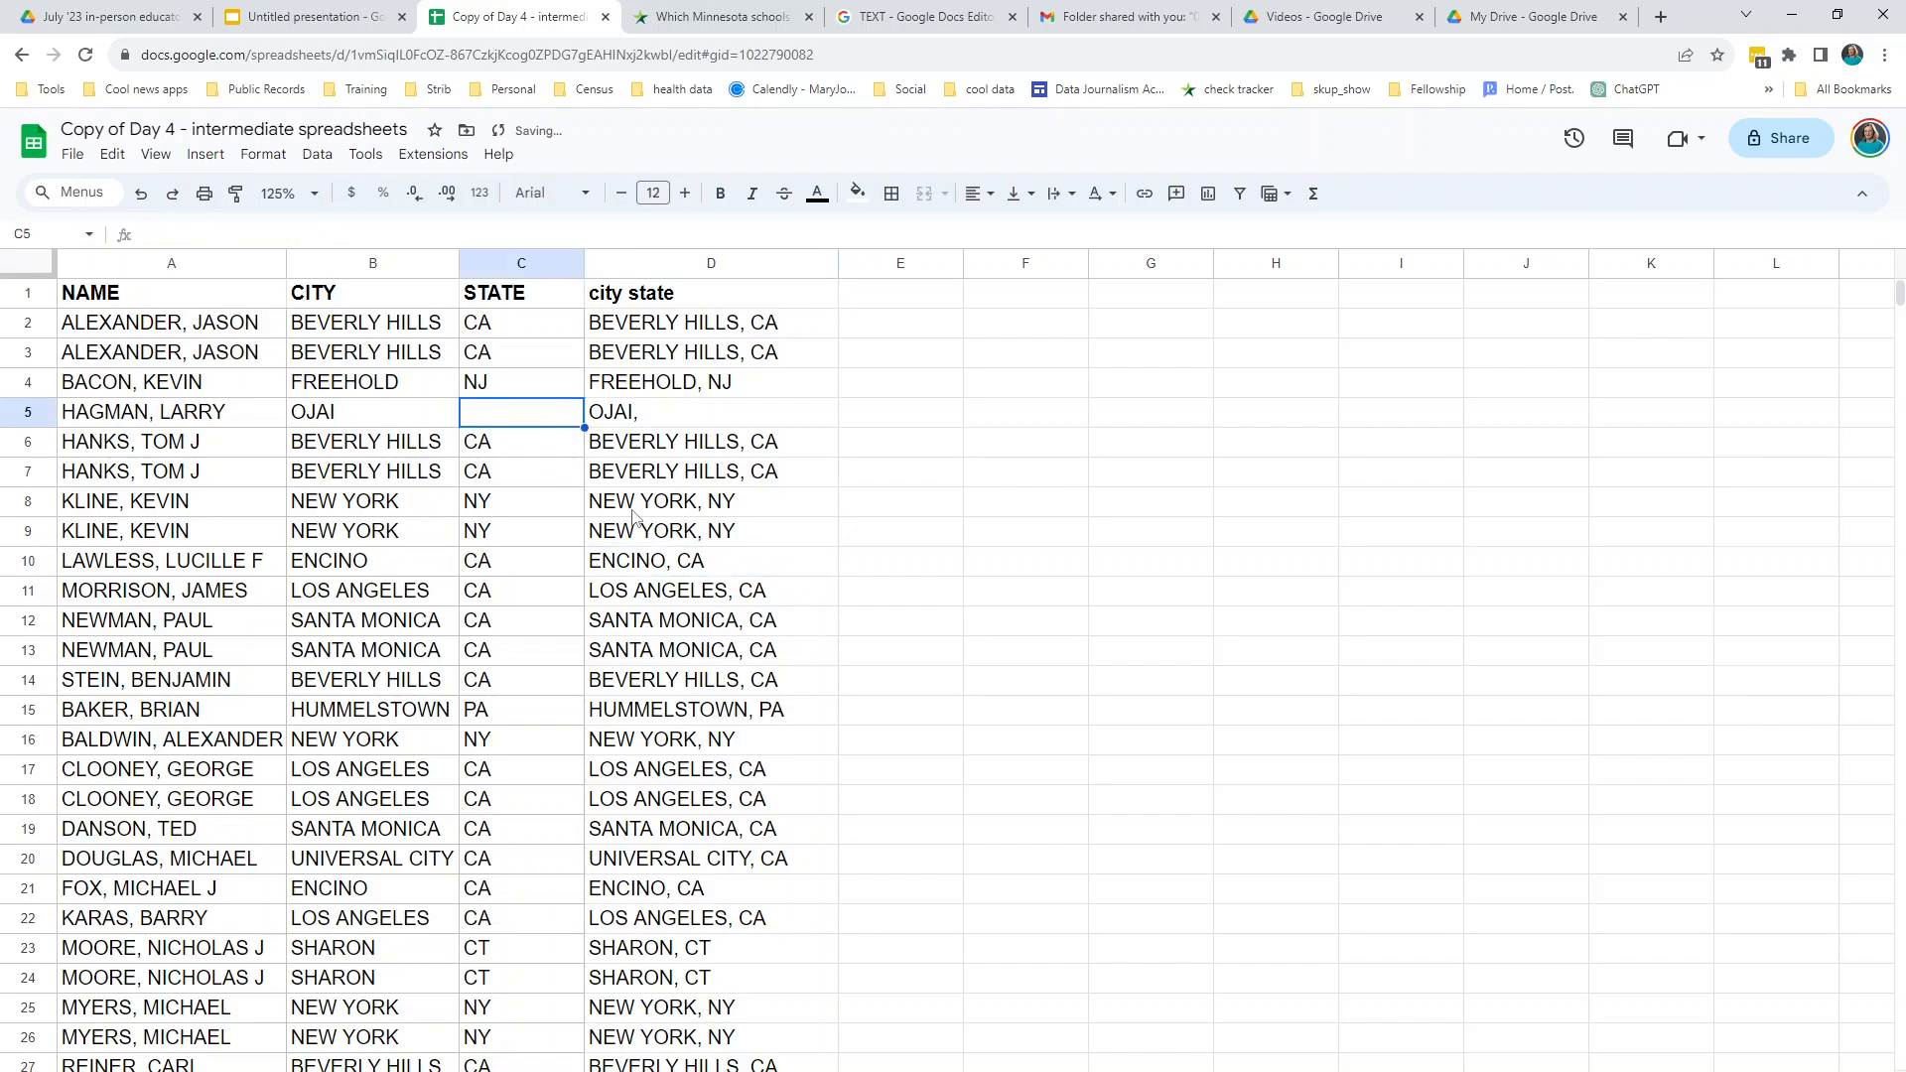
click(576, 557)
click(723, 425)
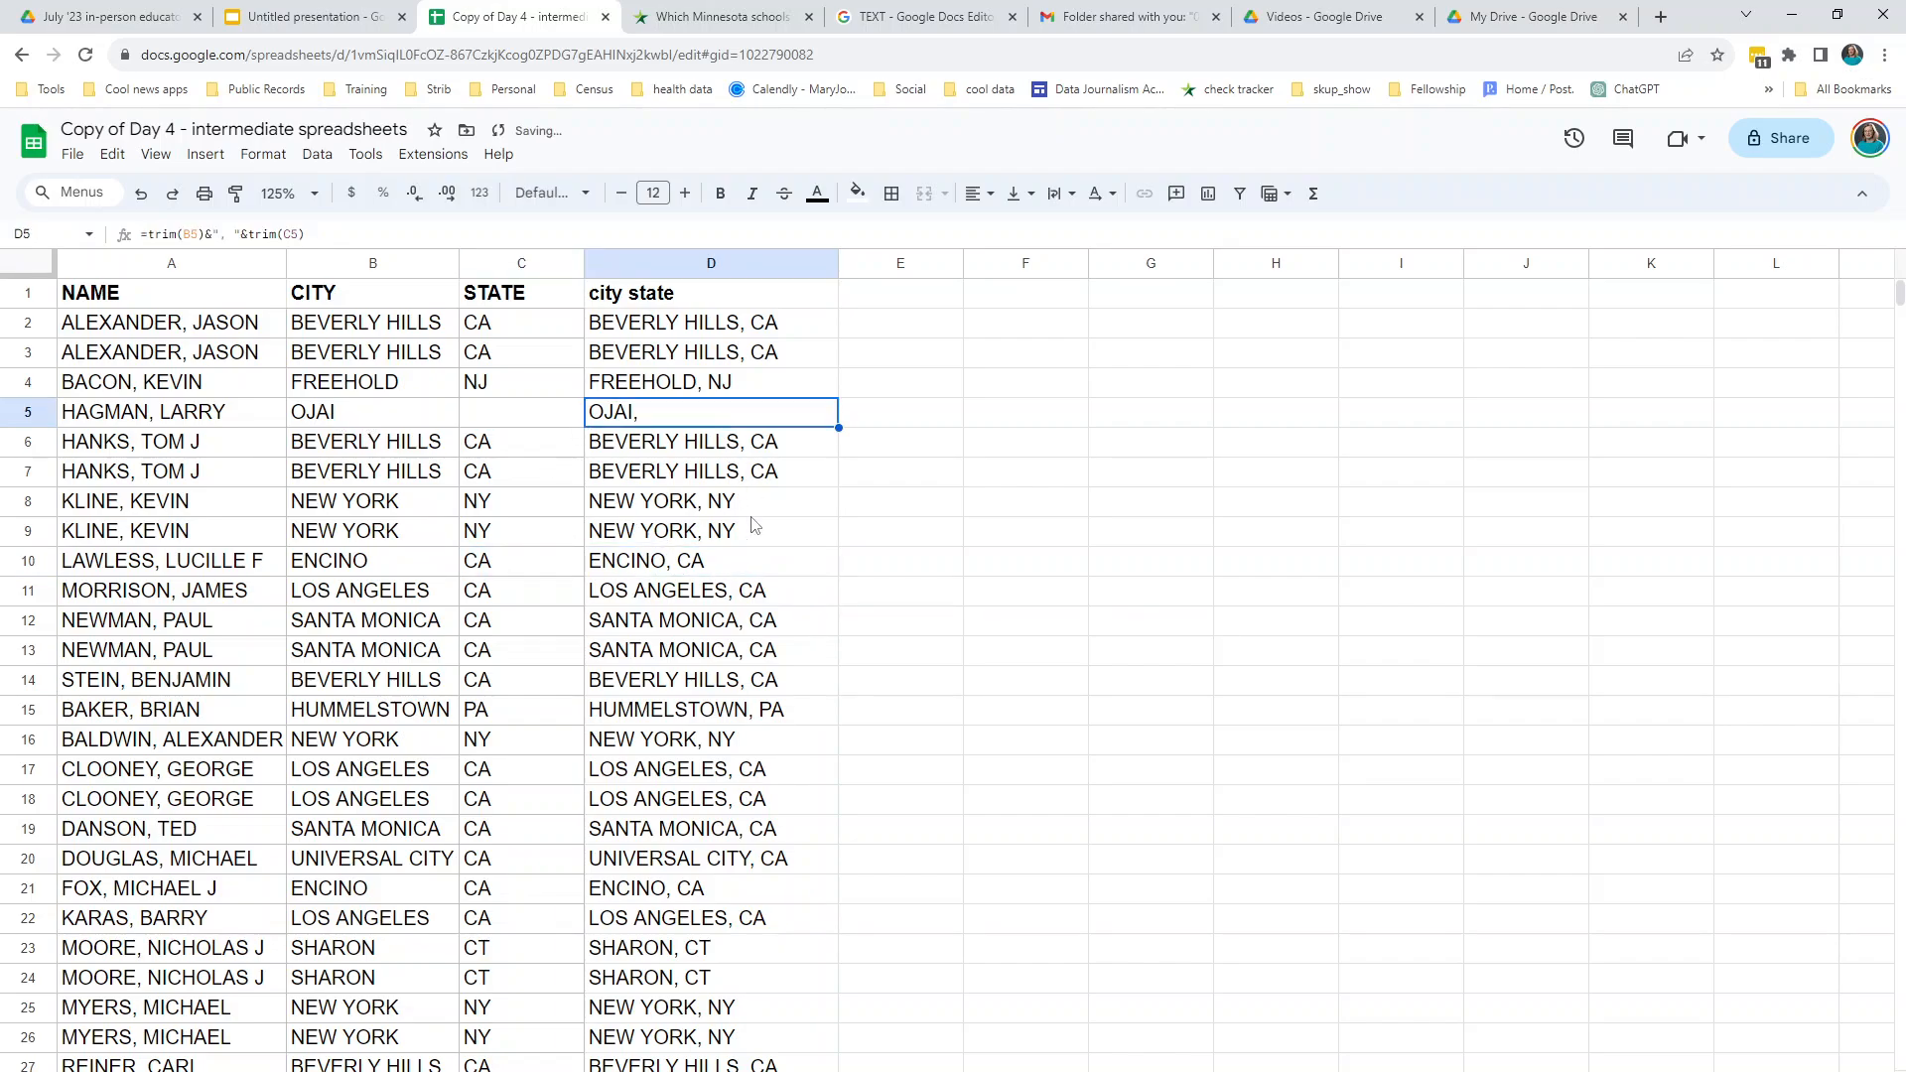
- Enter CA as the state in cell C5
click(557, 421)
text(CA)
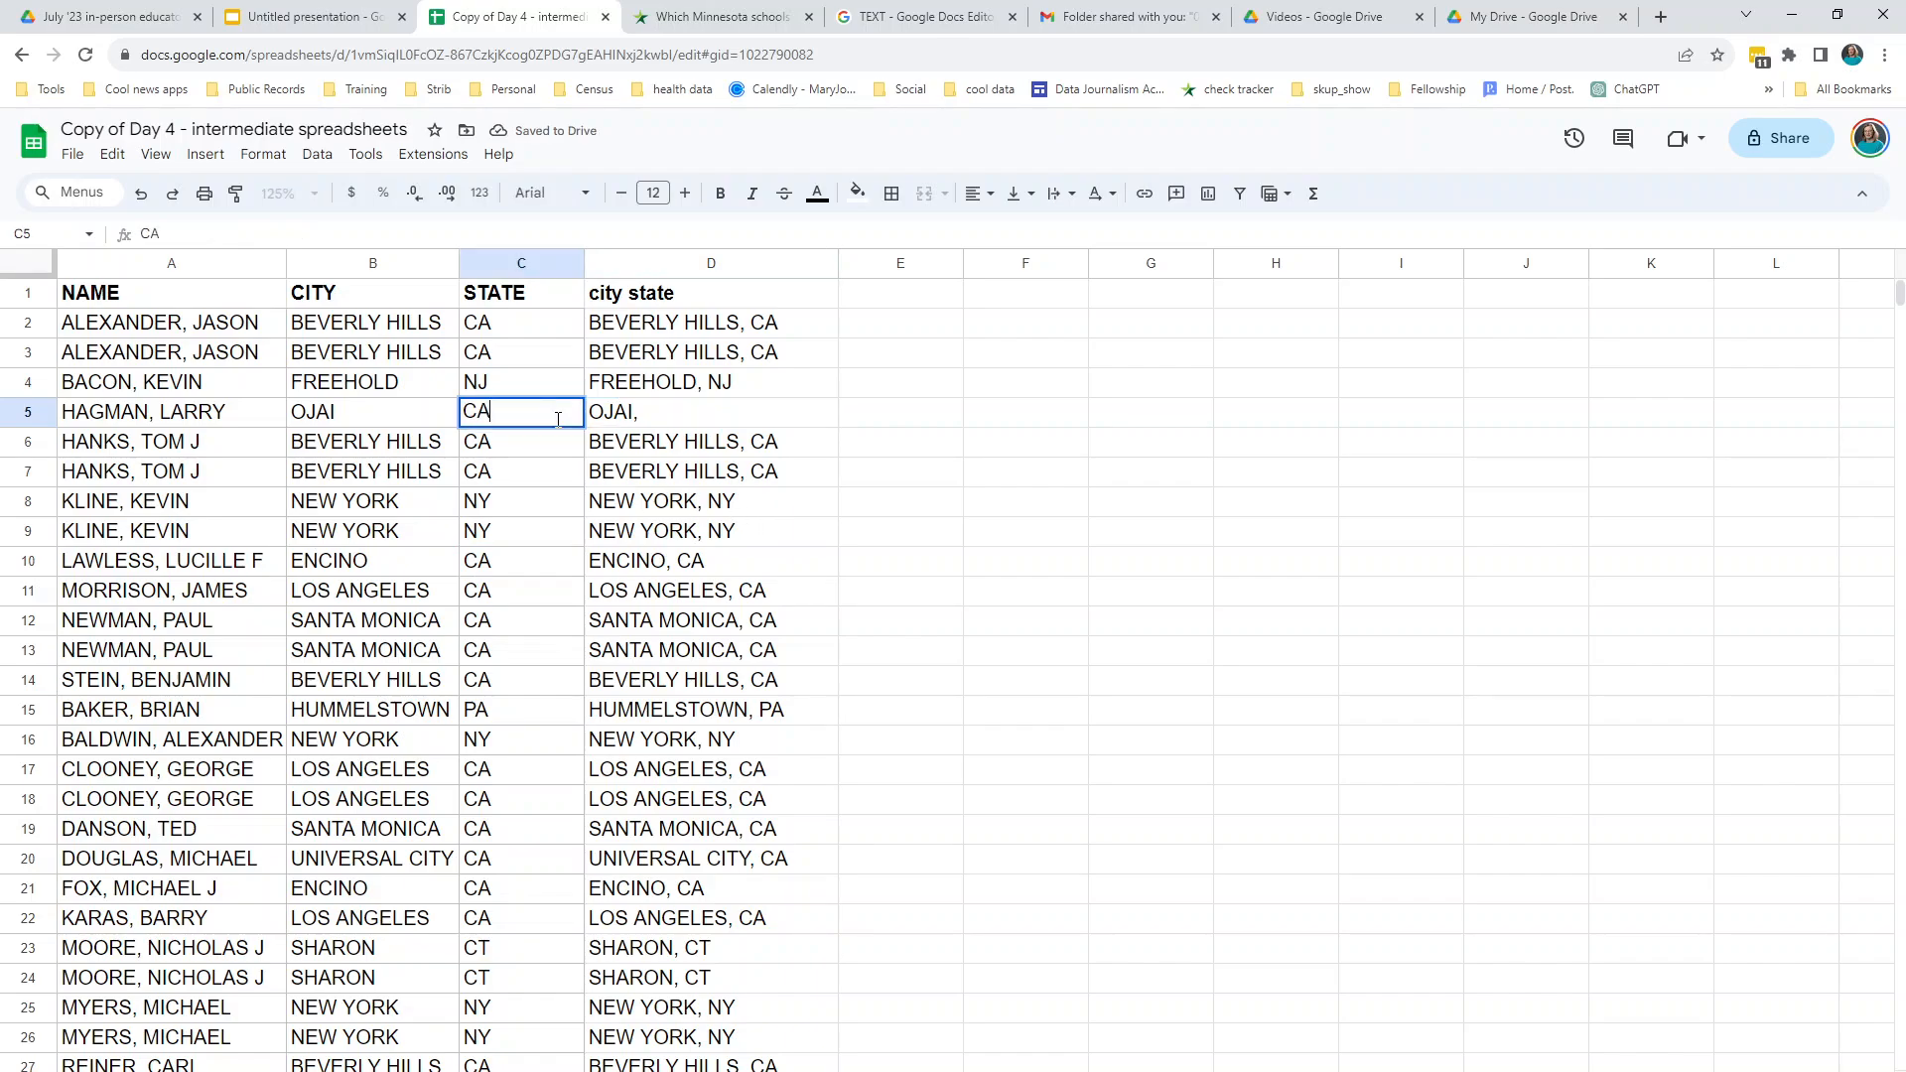
key(Return)
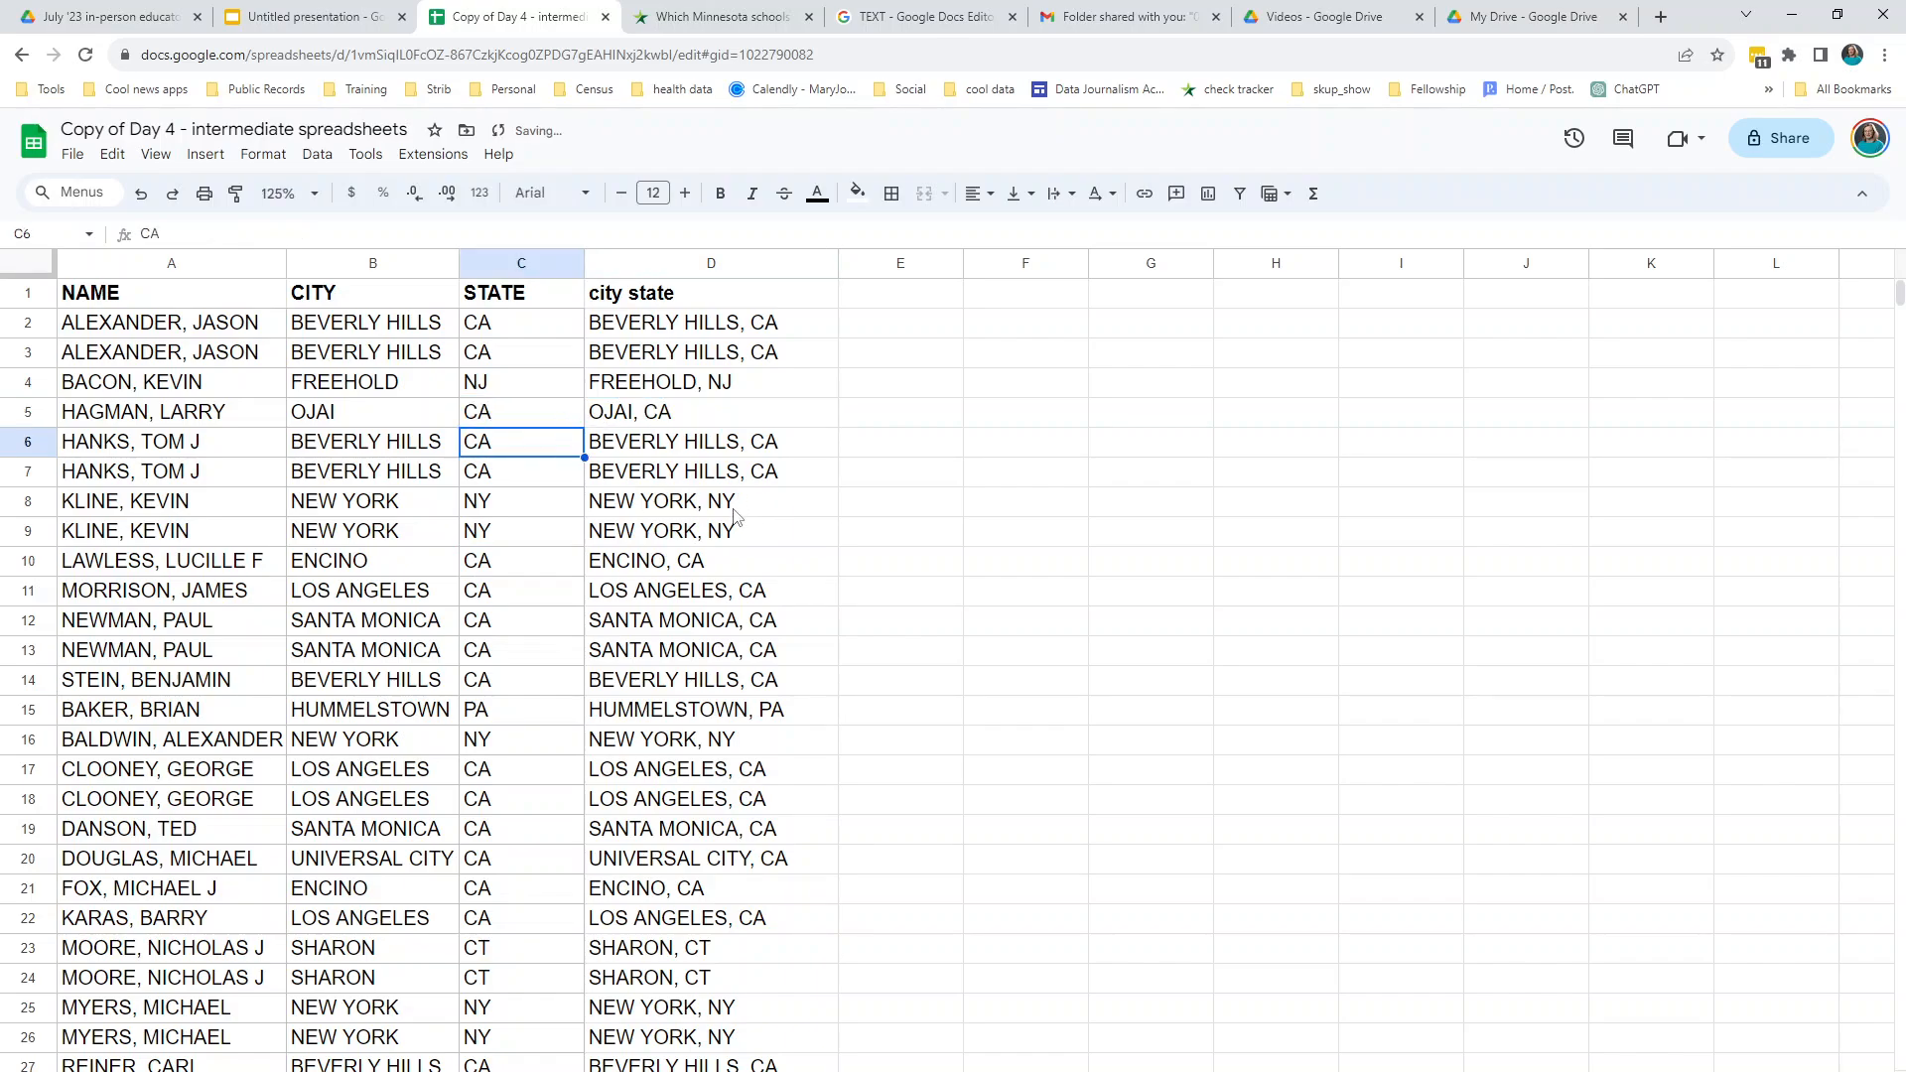
- Examine the city state column down to the last data row, row 82, and return to the start of the sheet
scroll(755, 556, down, 8)
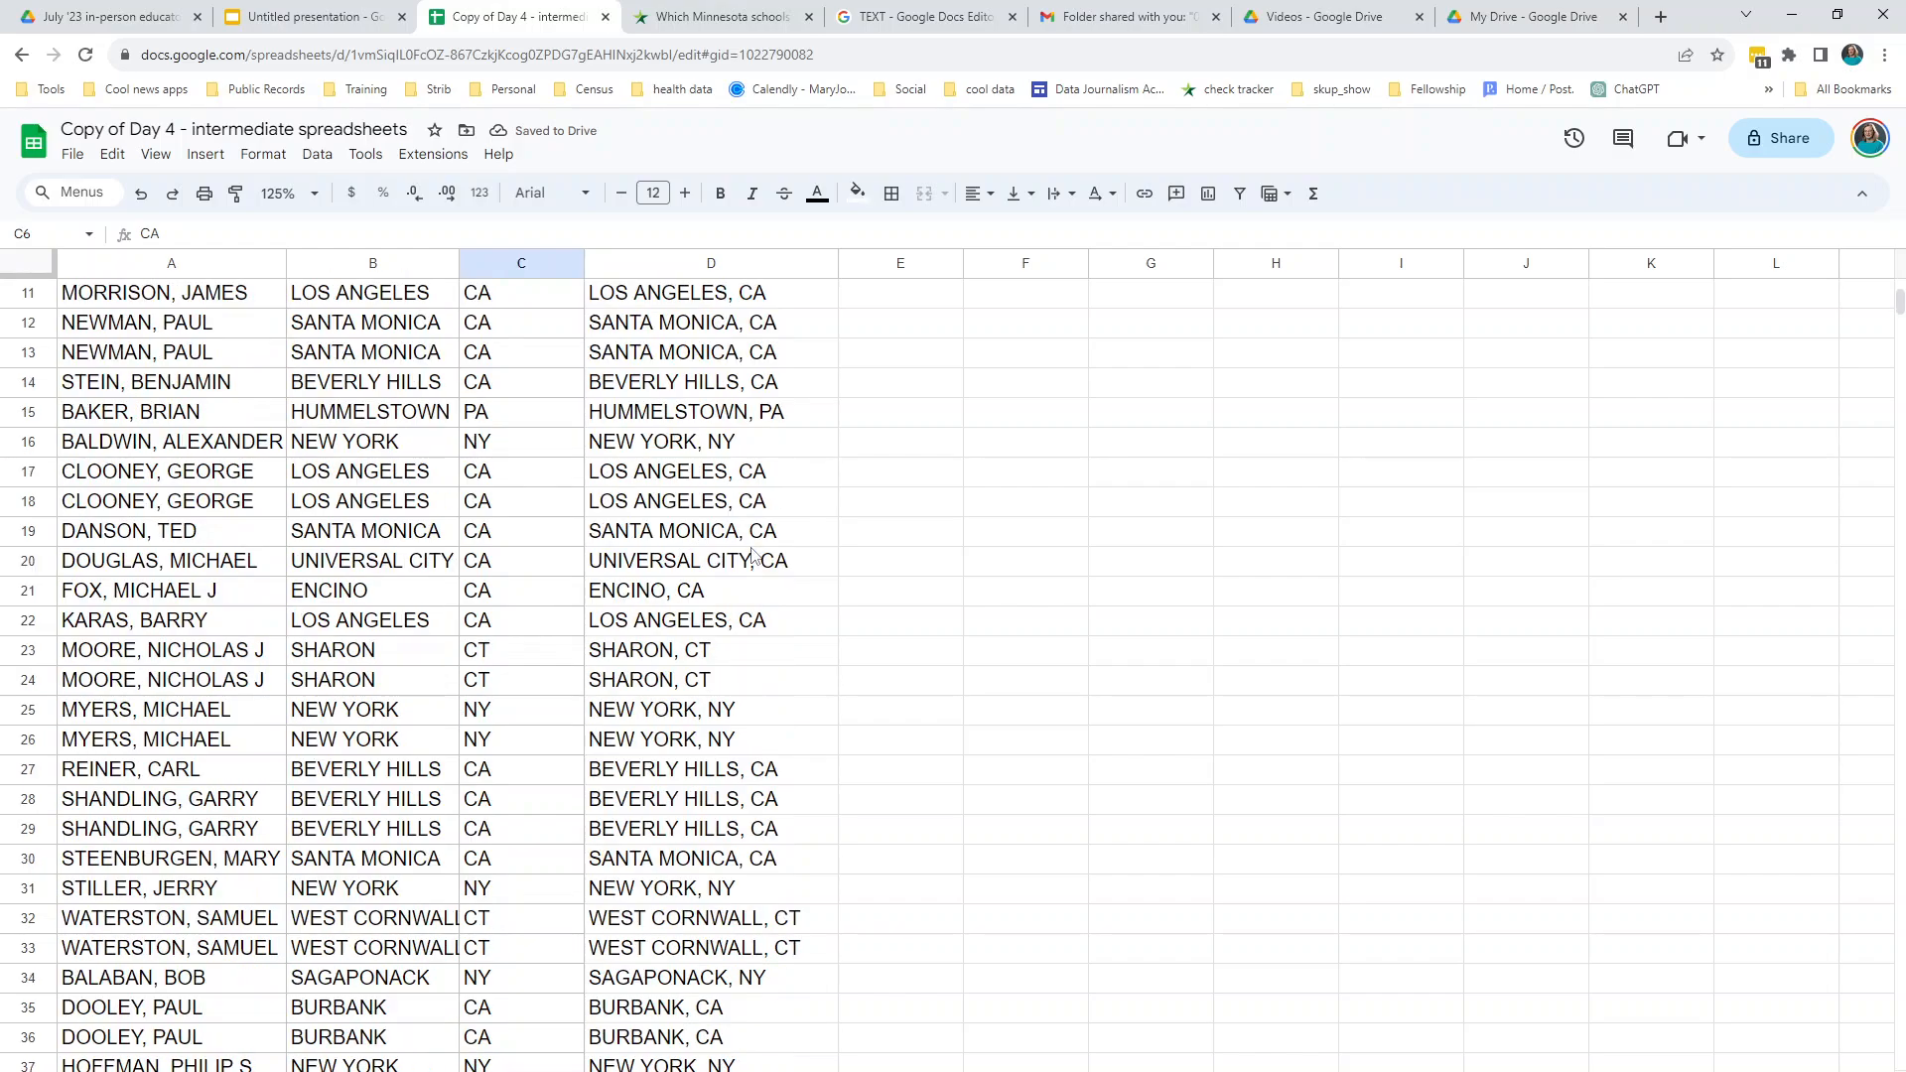
click(762, 558)
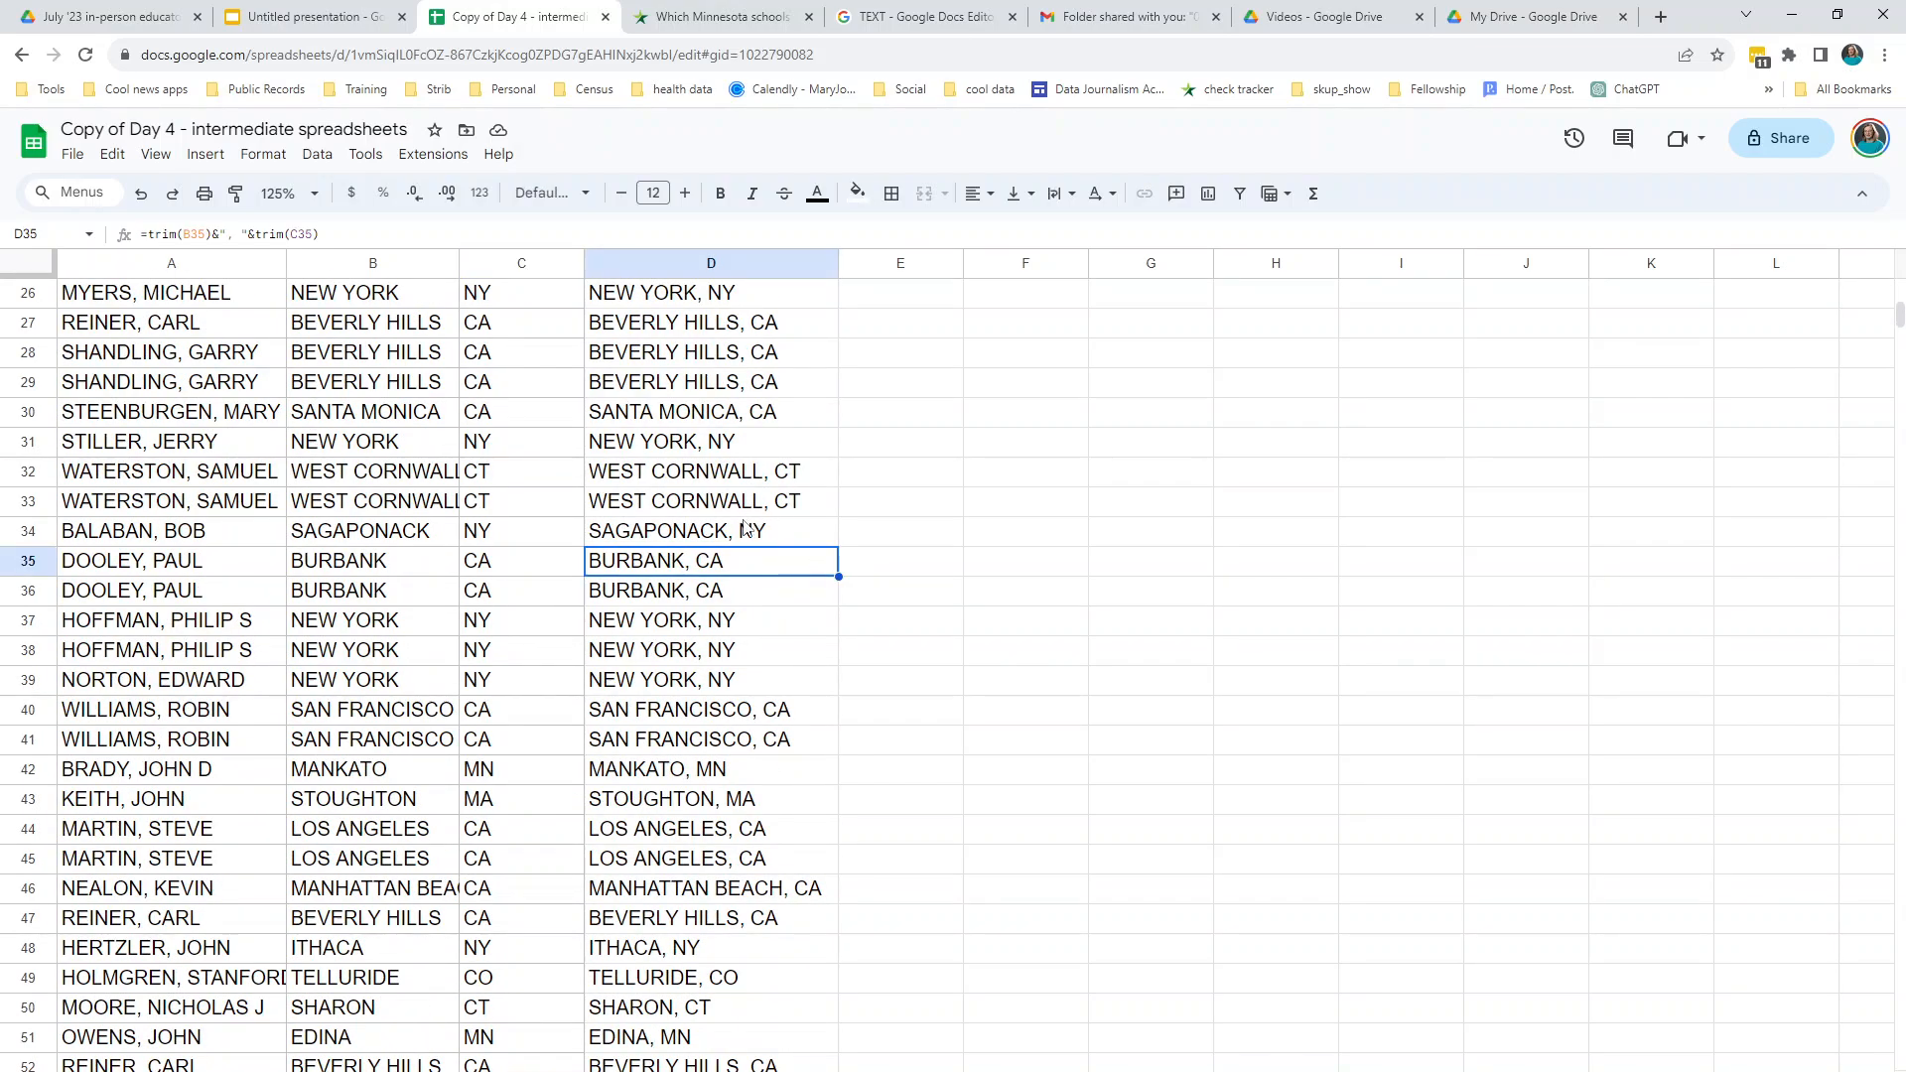
scroll(769, 605, down, 10)
scroll(772, 652, down, 2)
click(763, 623)
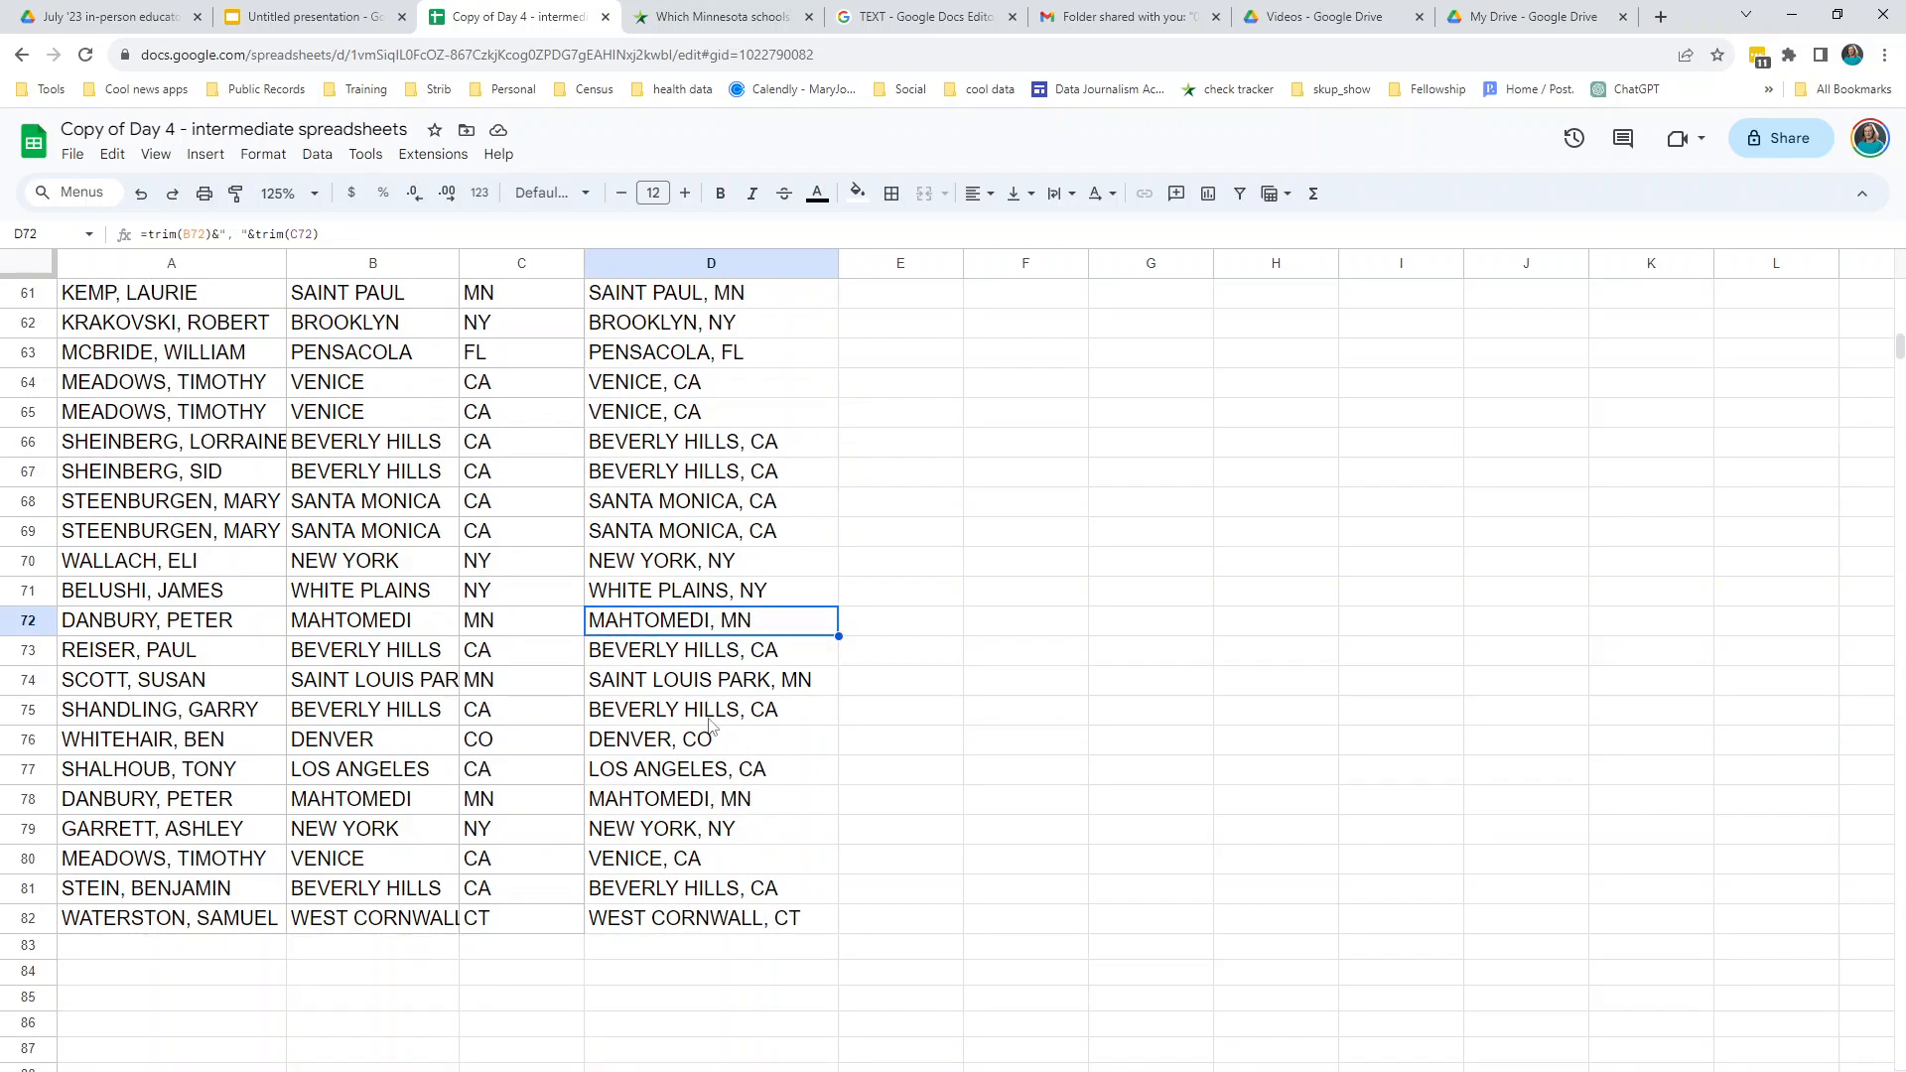
drag(705, 899, 711, 917)
scroll(725, 873, down, 3)
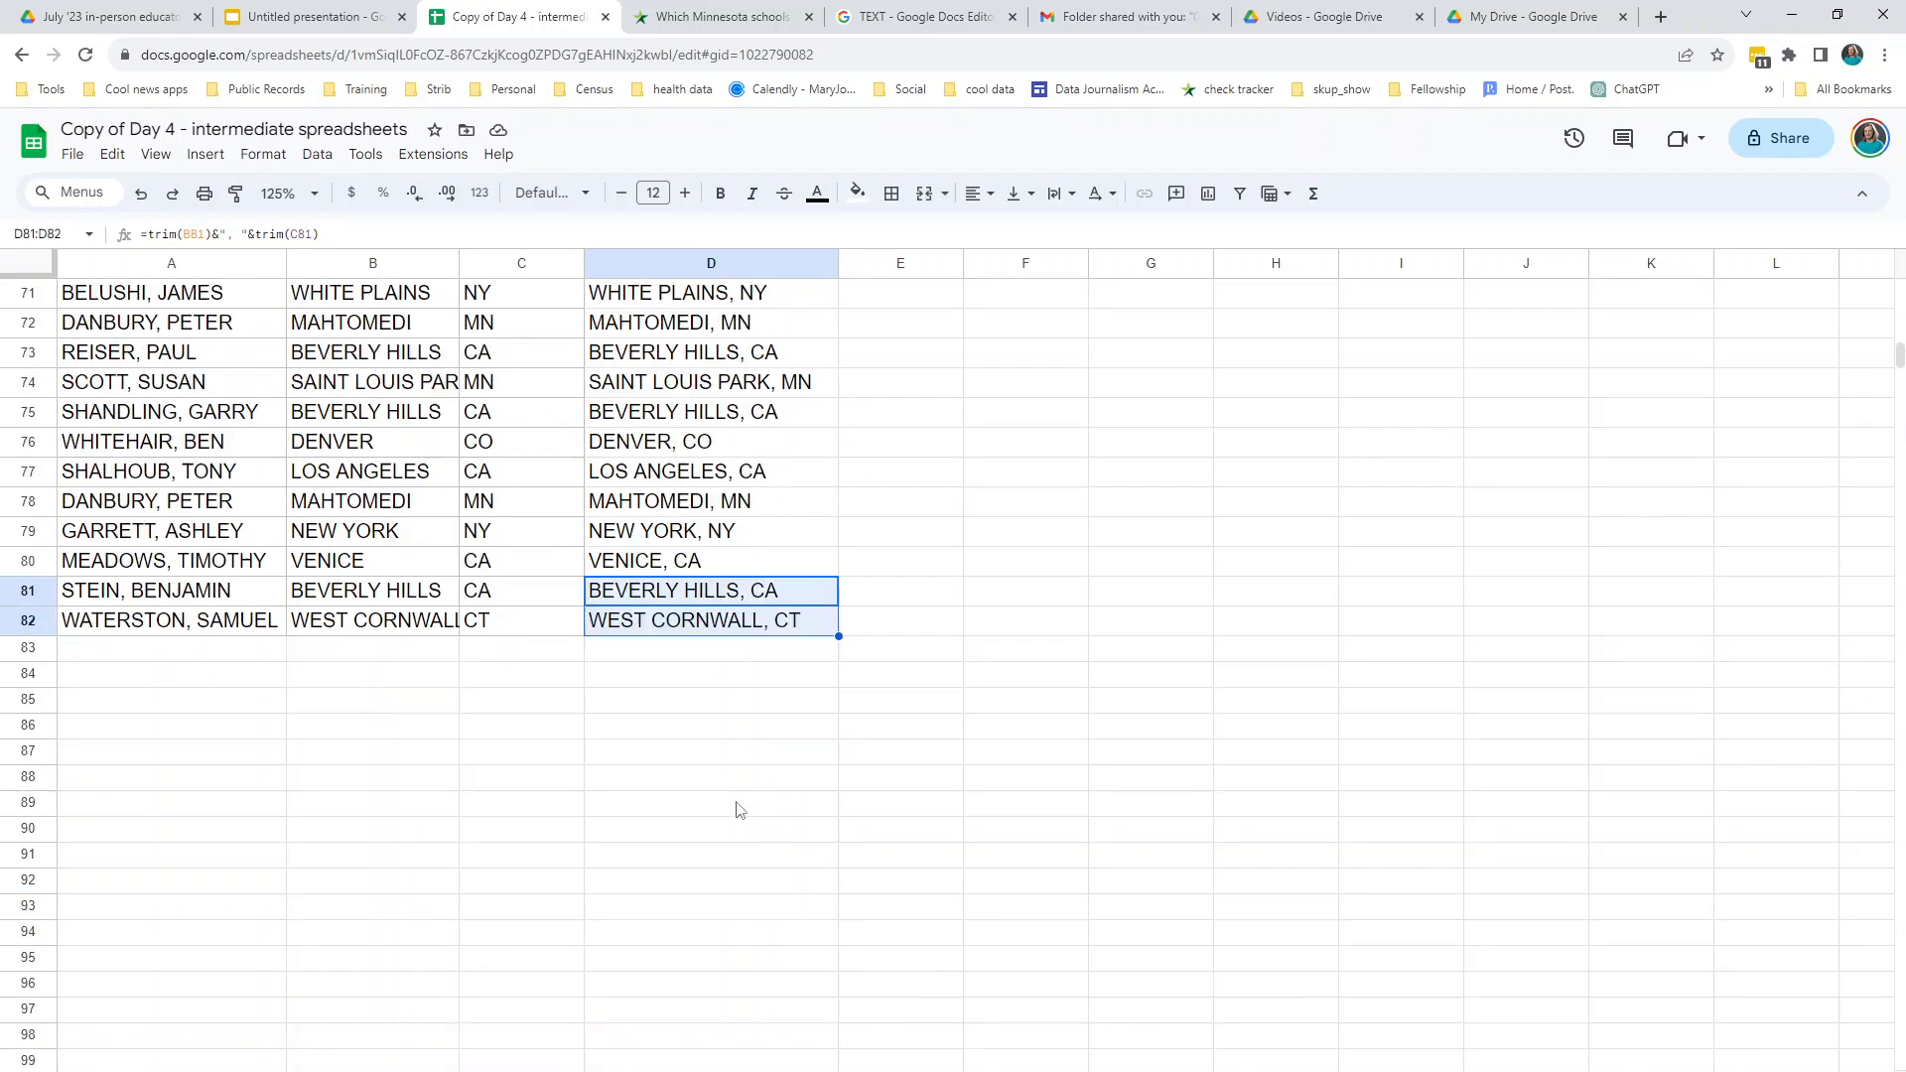
click(693, 596)
scroll(755, 635, up, 12)
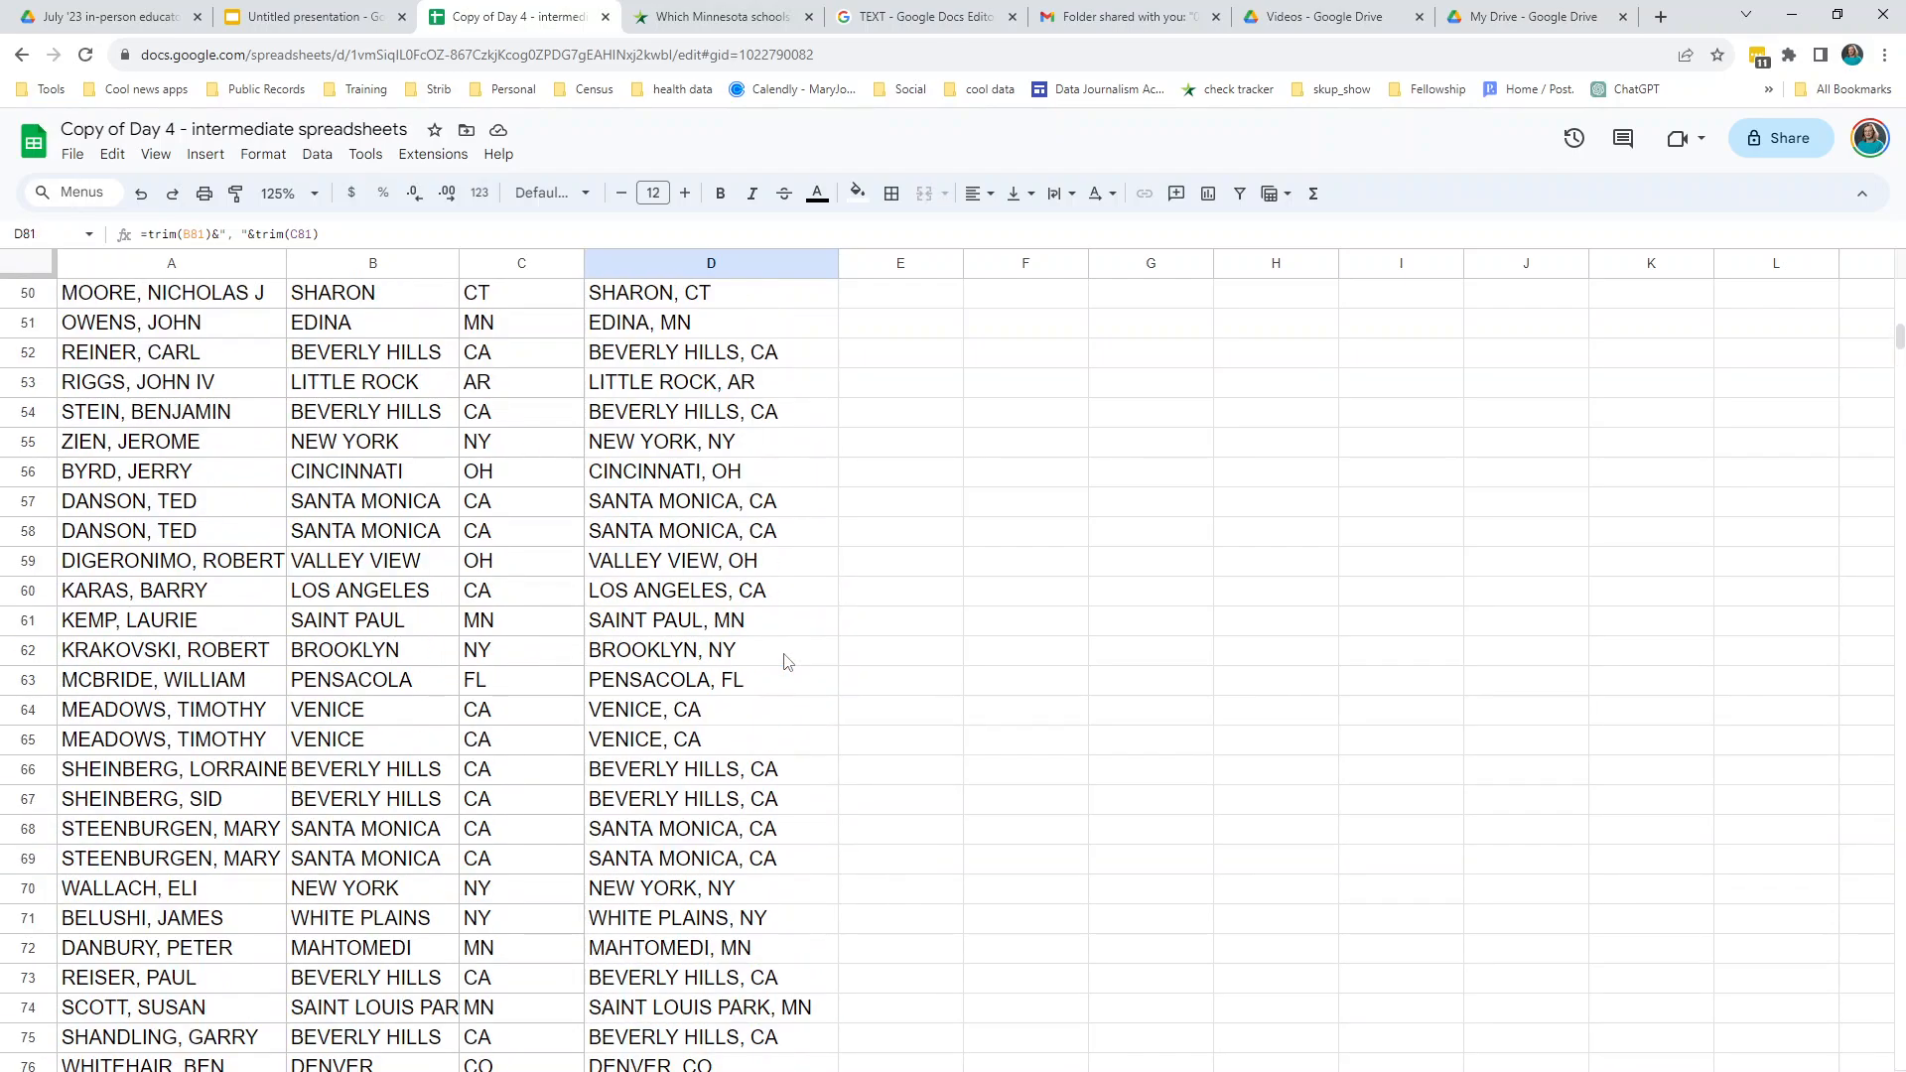
scroll(845, 675, up, 10)
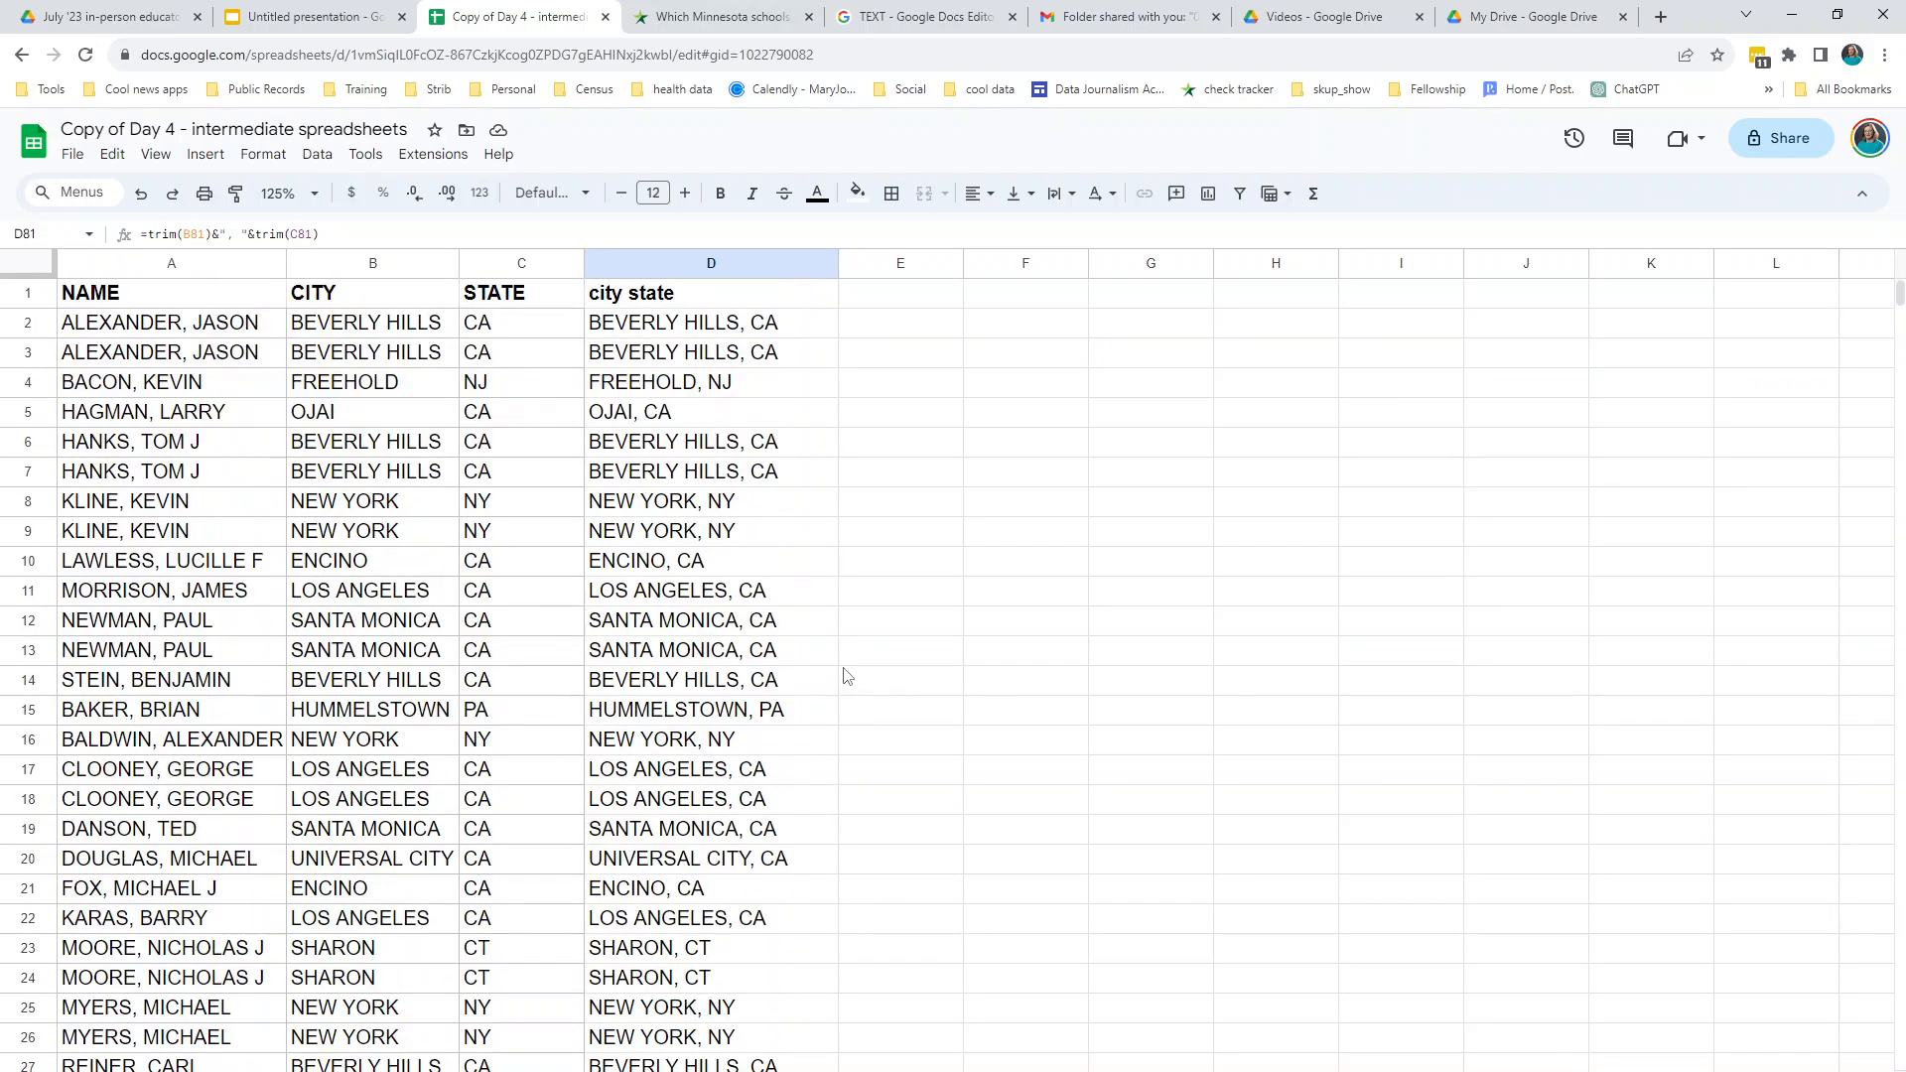
- Replace the formulas in the city state column D with their values by copying the column and pasting values only over itself
click(659, 262)
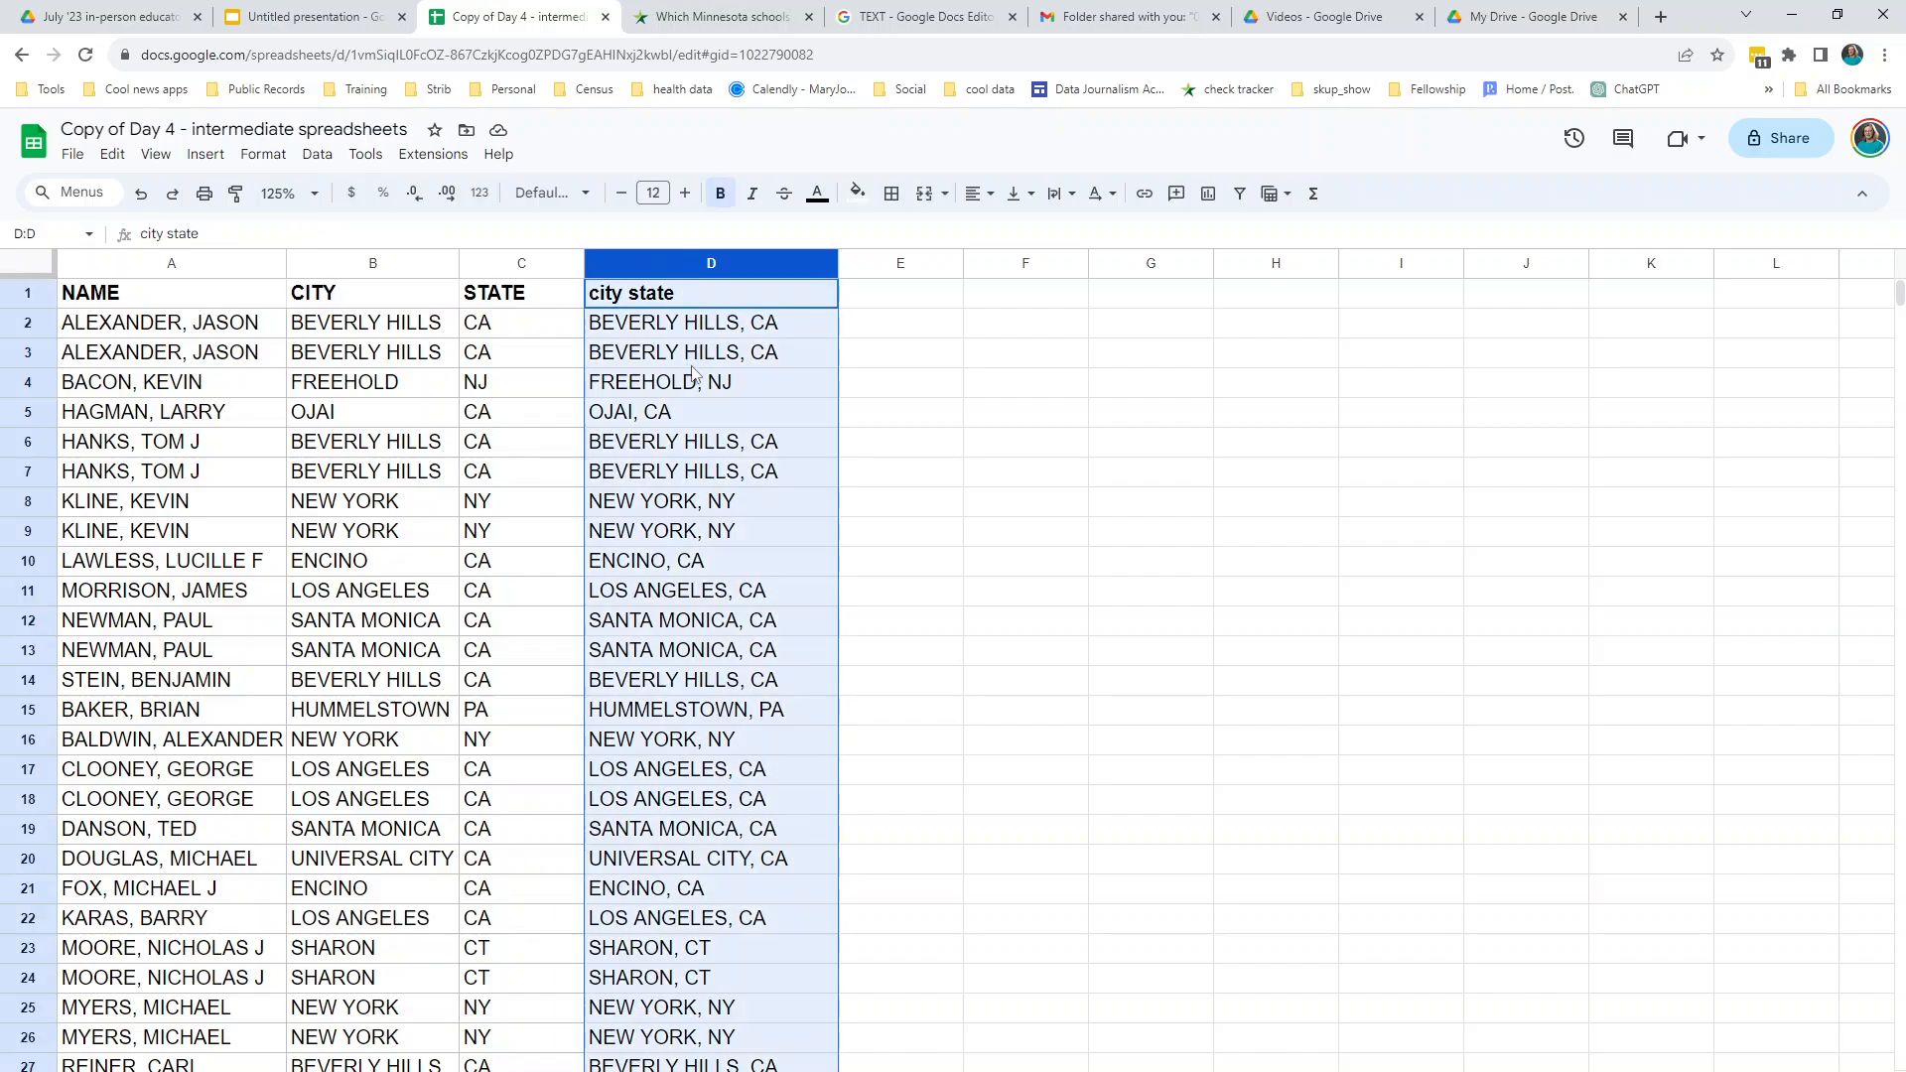
right_click(696, 377)
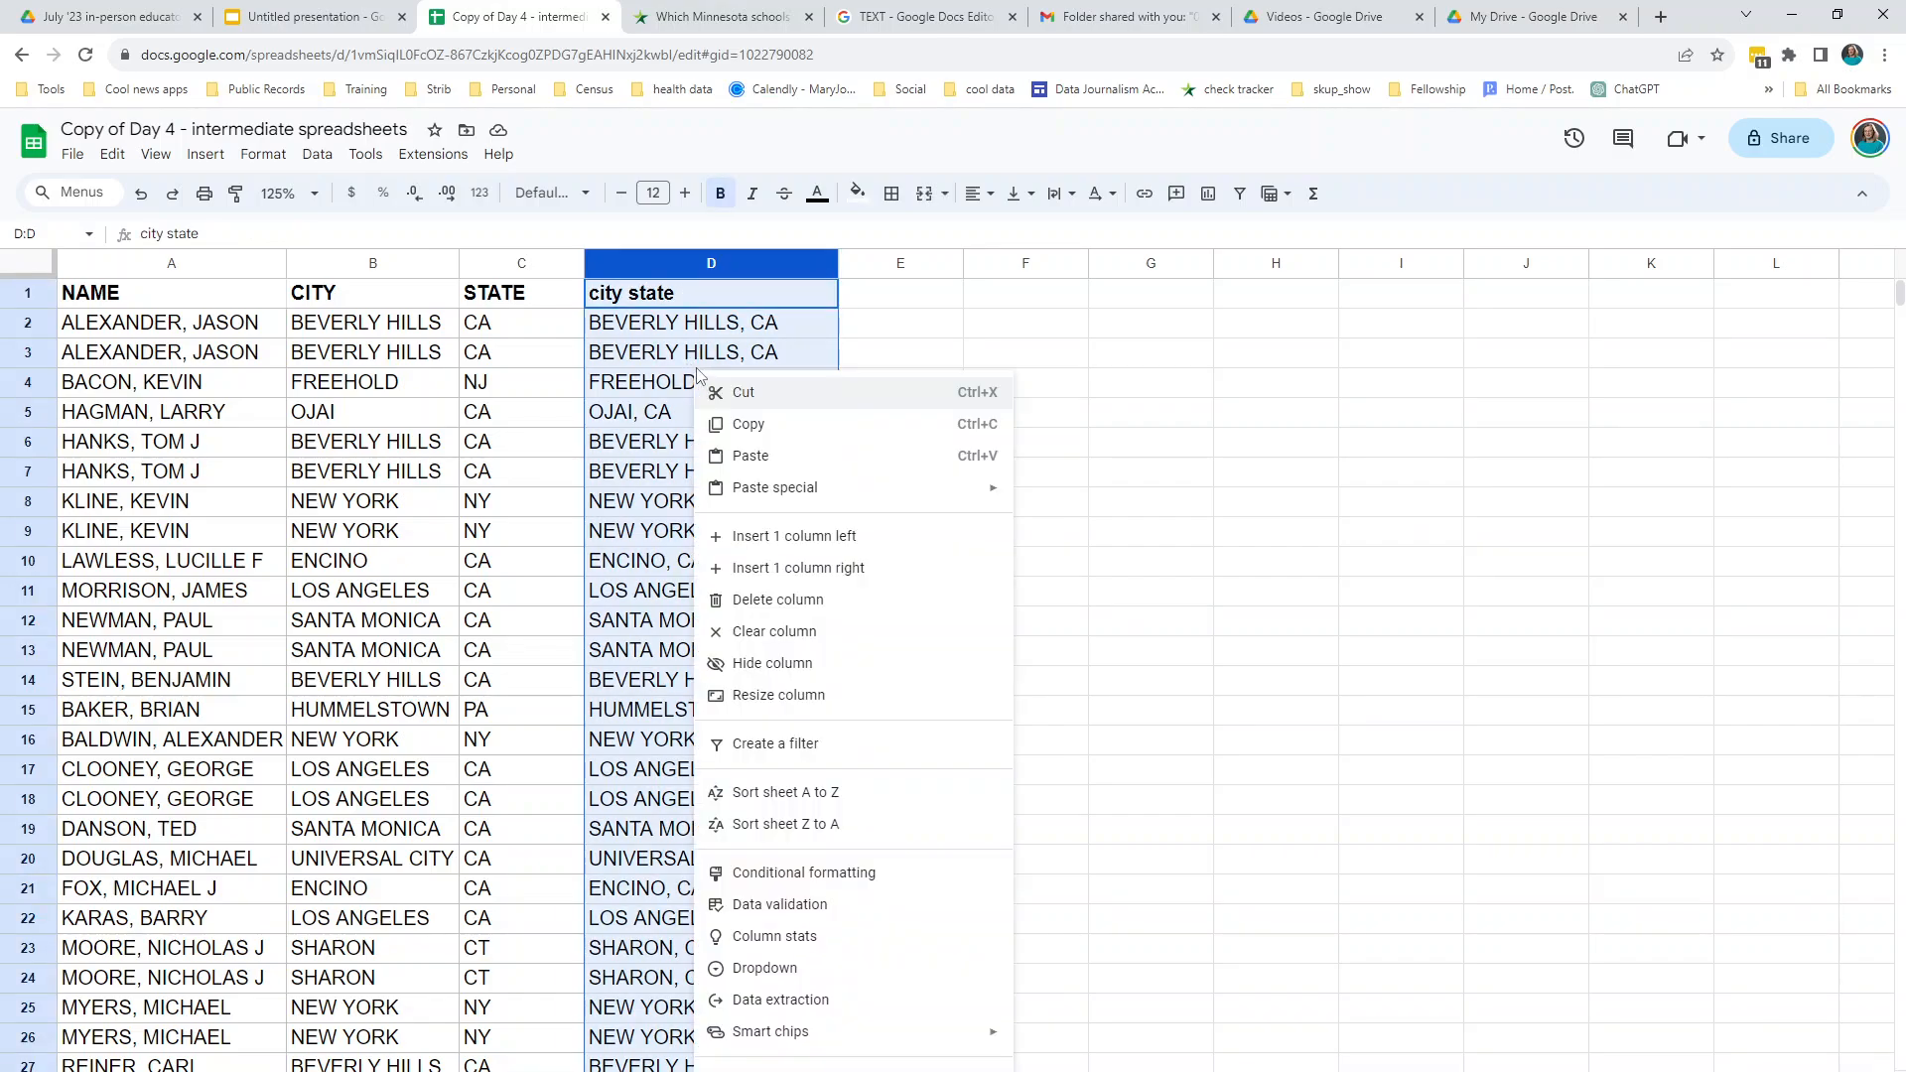
click(749, 425)
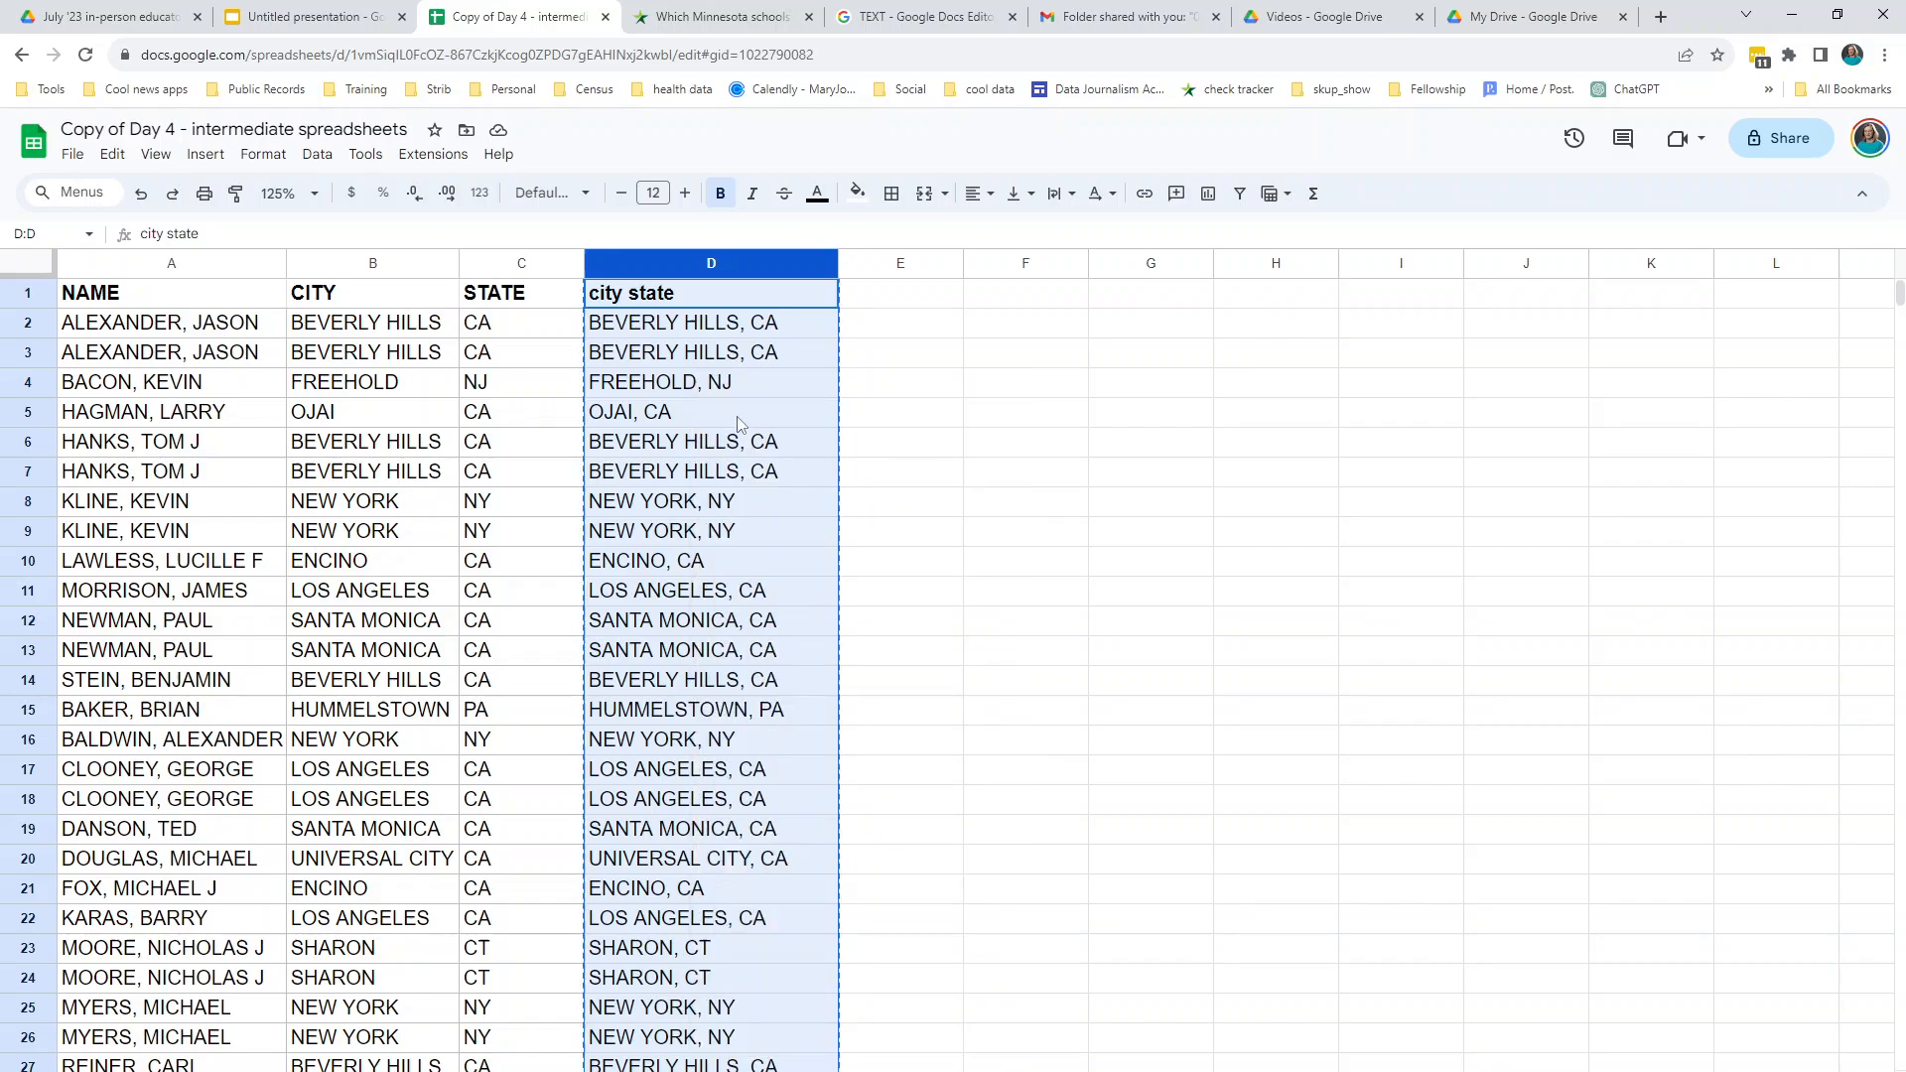
right_click(667, 266)
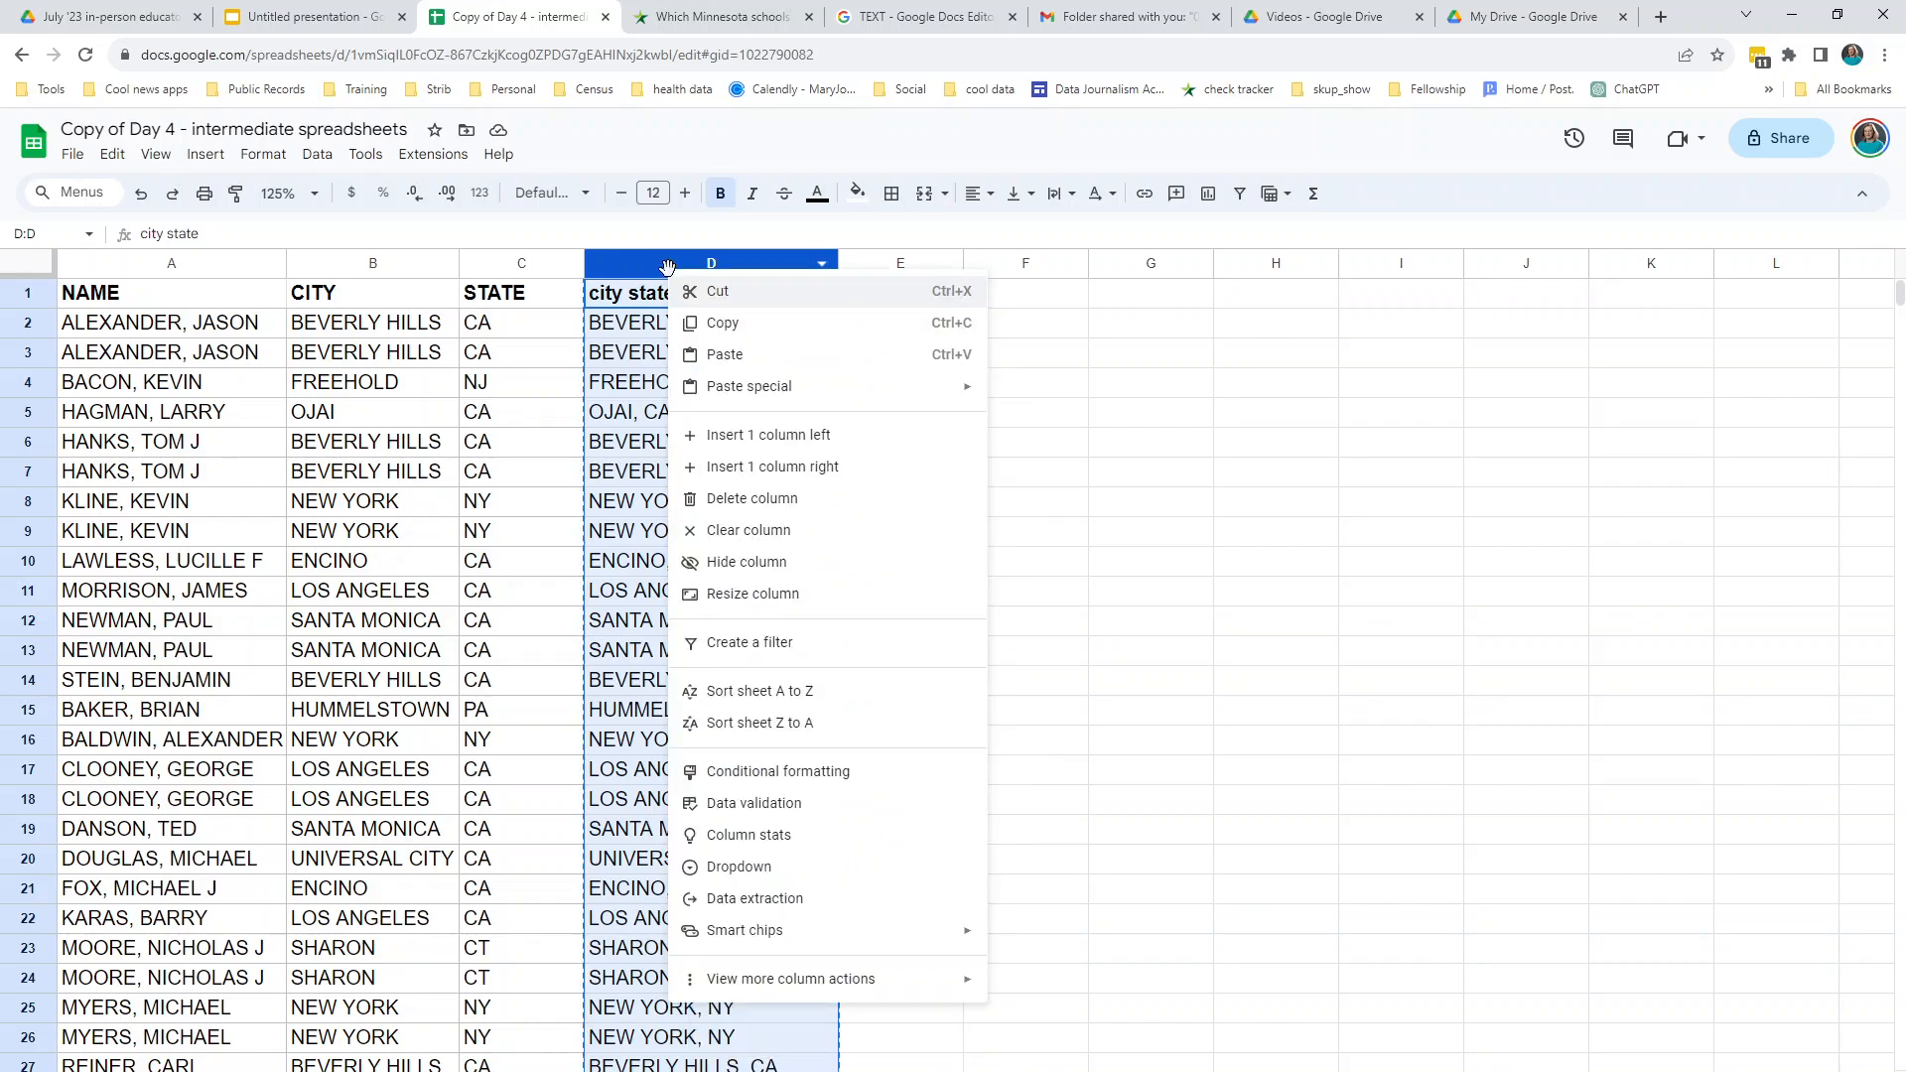
mouse_move(765, 397)
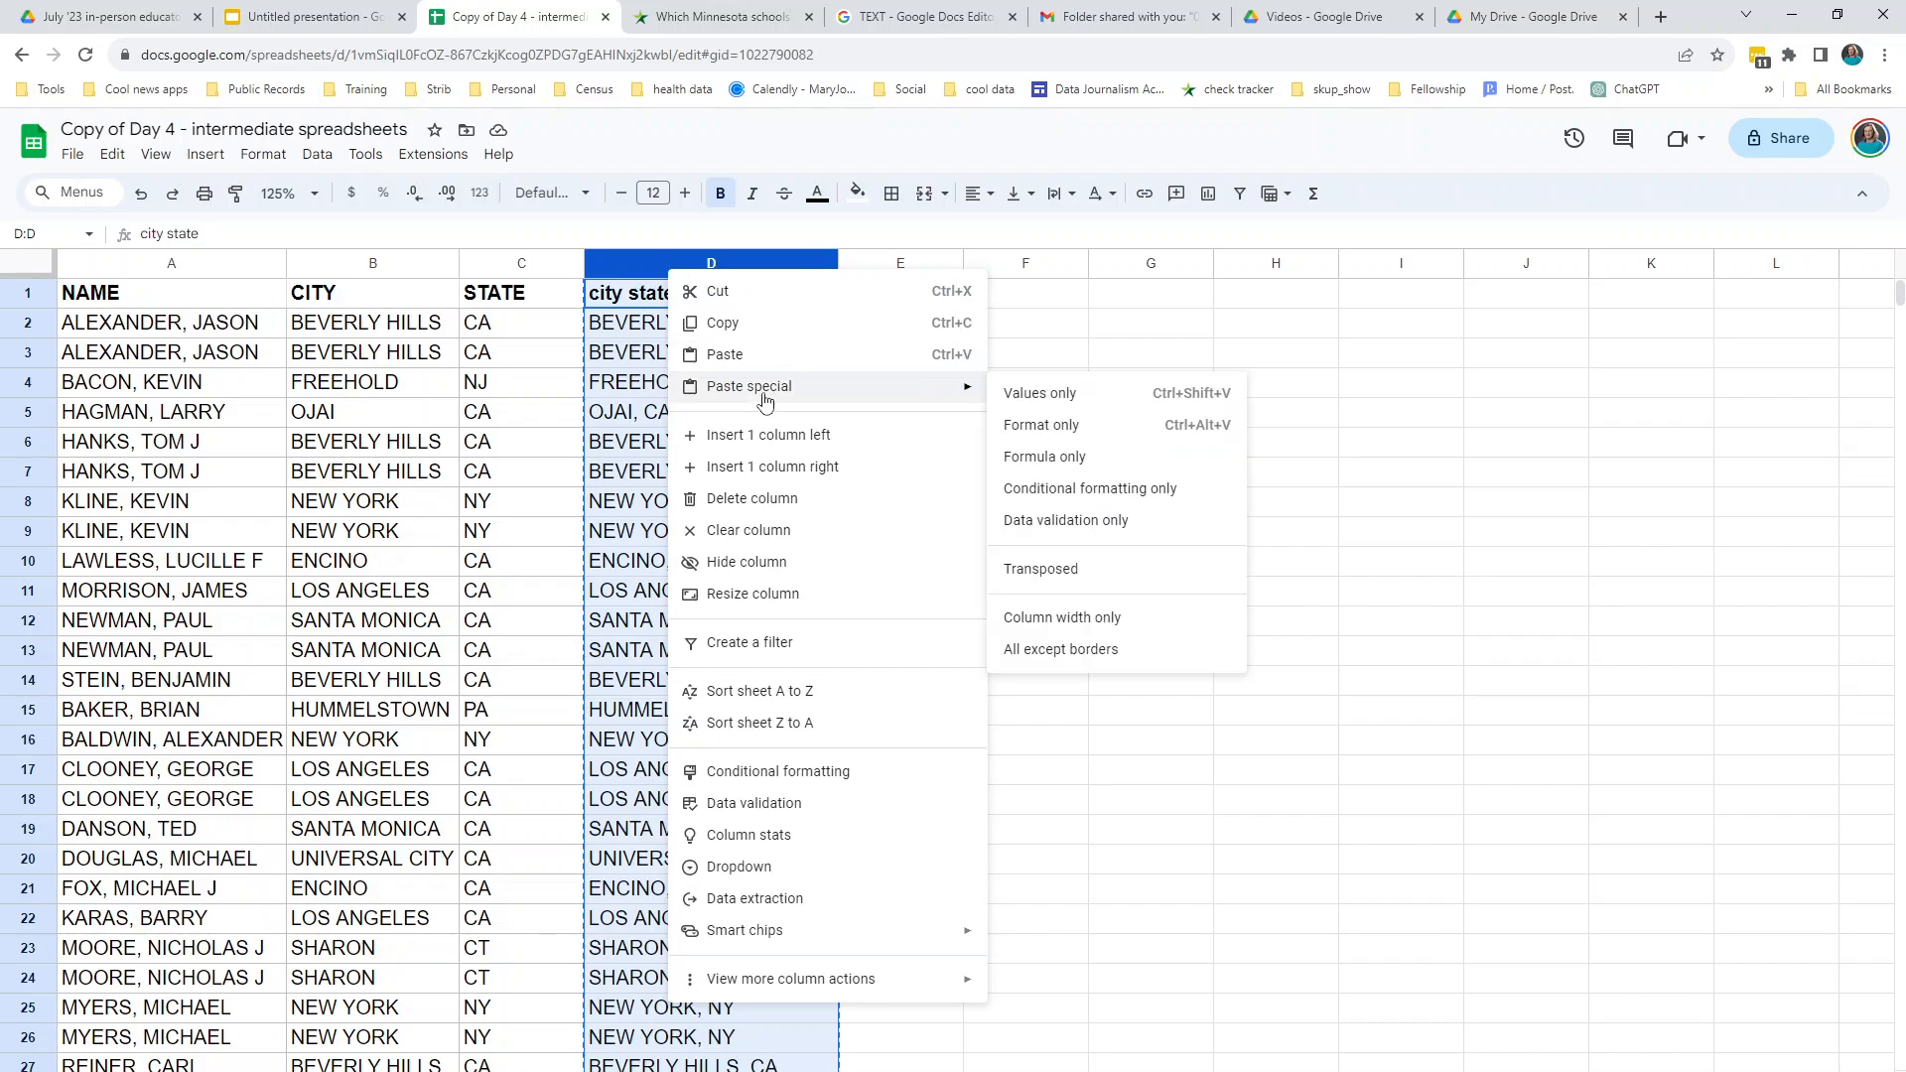
click(1114, 397)
- Examine the contents of cells D3 to D5 in the city state column to check whether they hold formulas or plain text
click(645, 359)
click(653, 392)
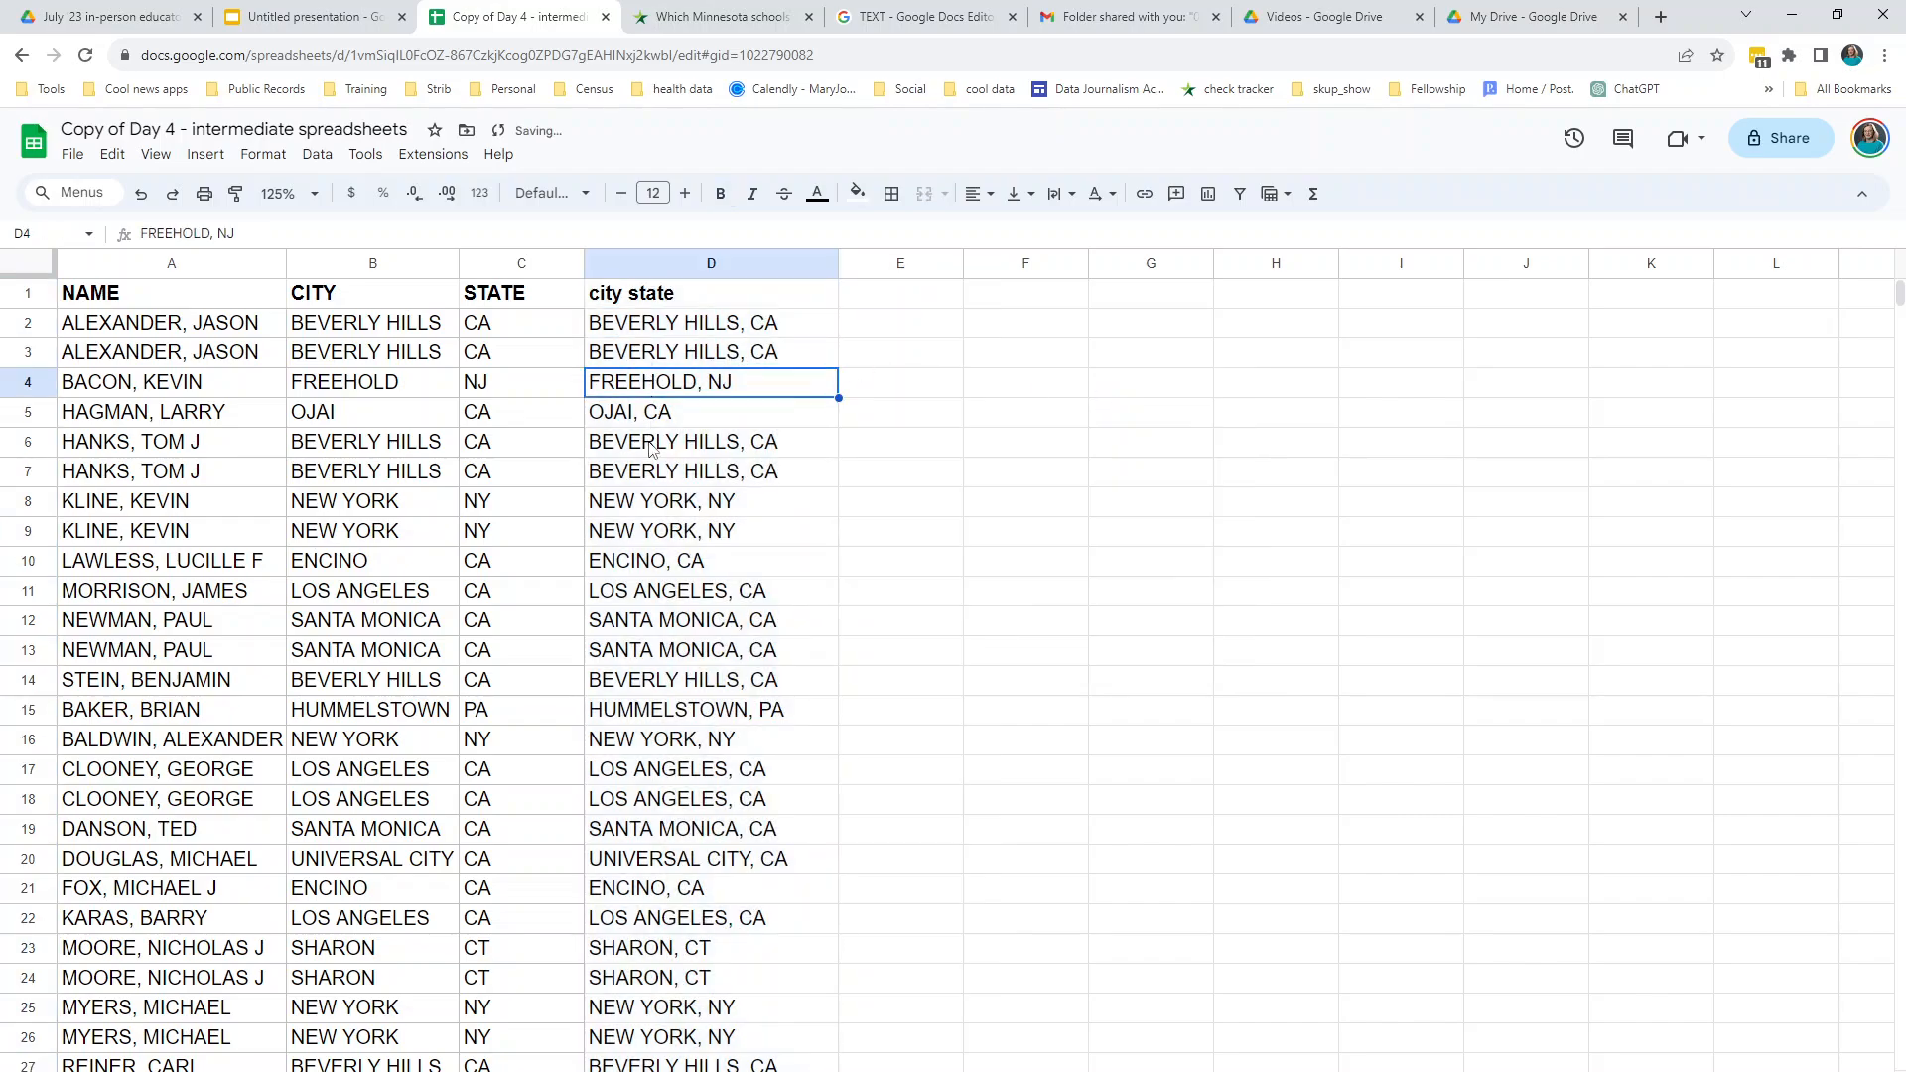
double_click(671, 389)
click(650, 423)
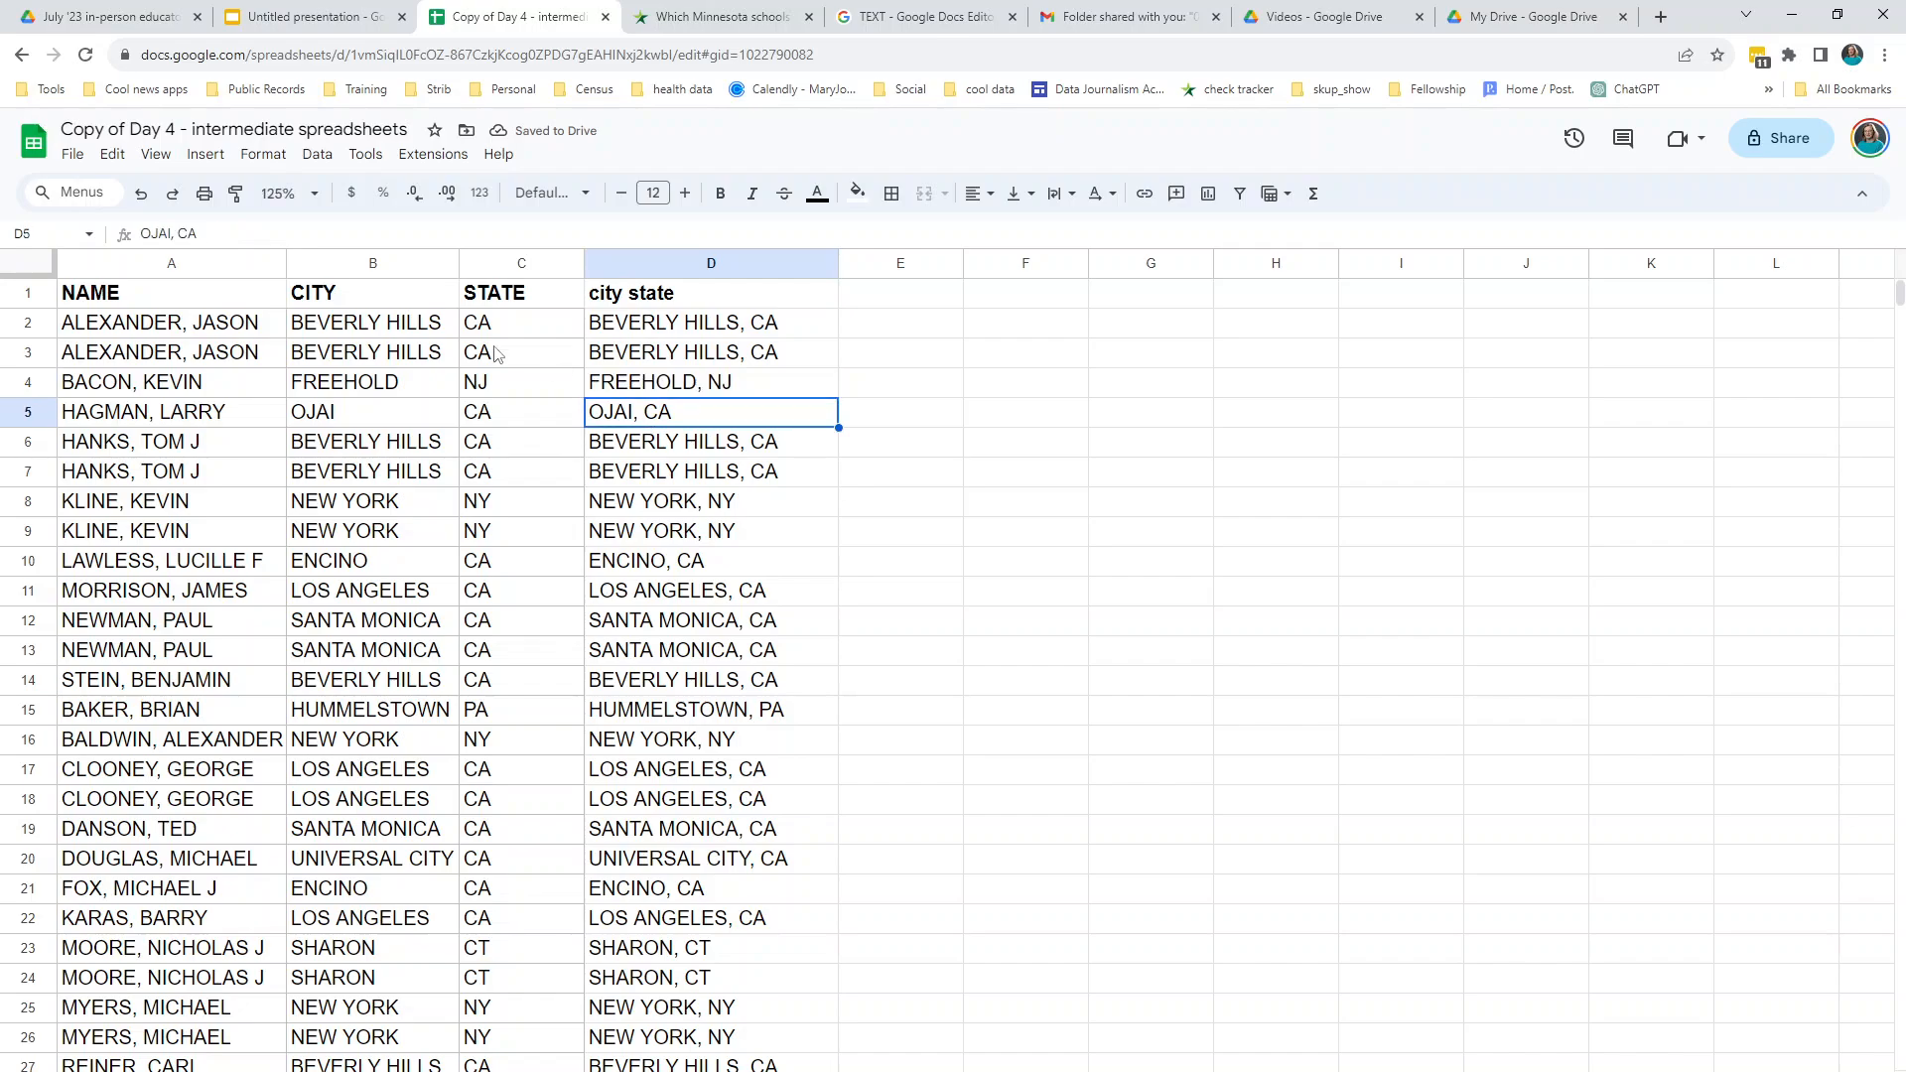
click(217, 242)
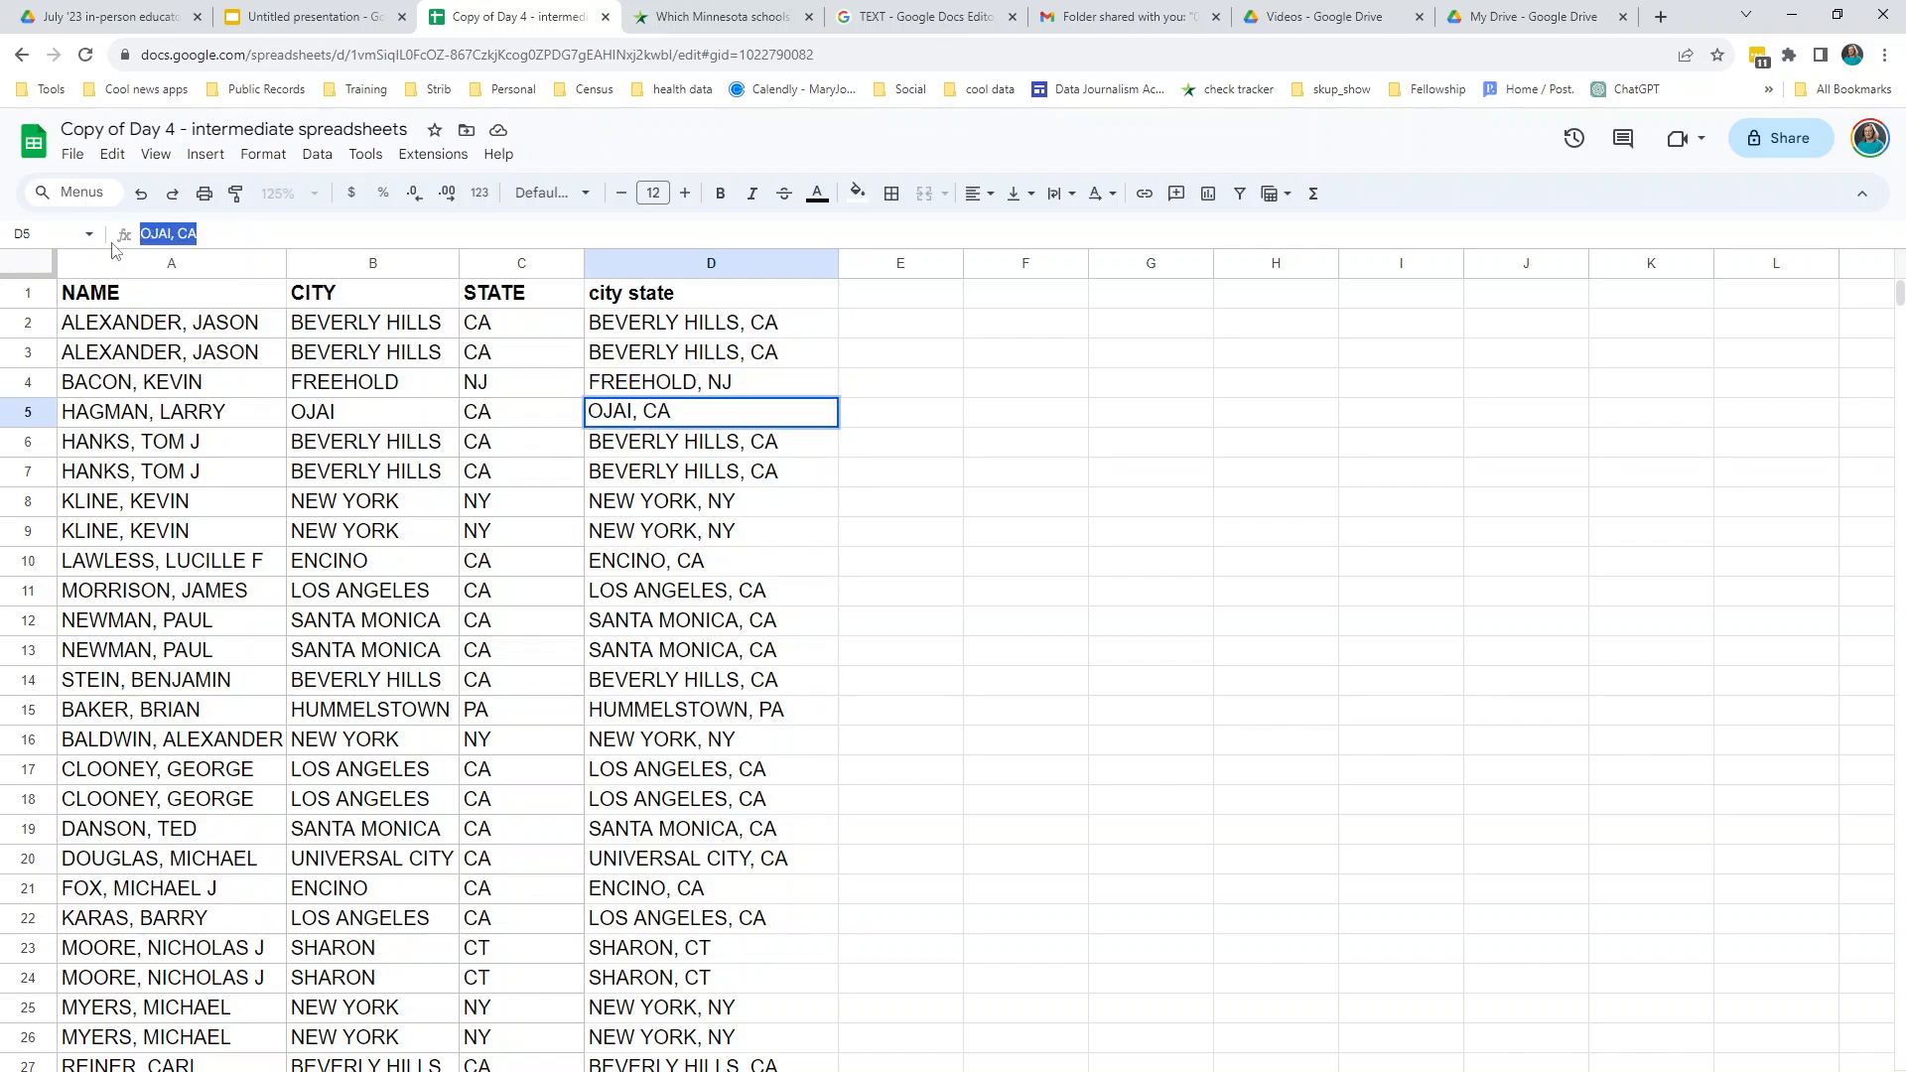
drag(197, 234, 117, 223)
- Clear the state in cell C5 and check whether the city state text in D5 still depends on it
click(497, 417)
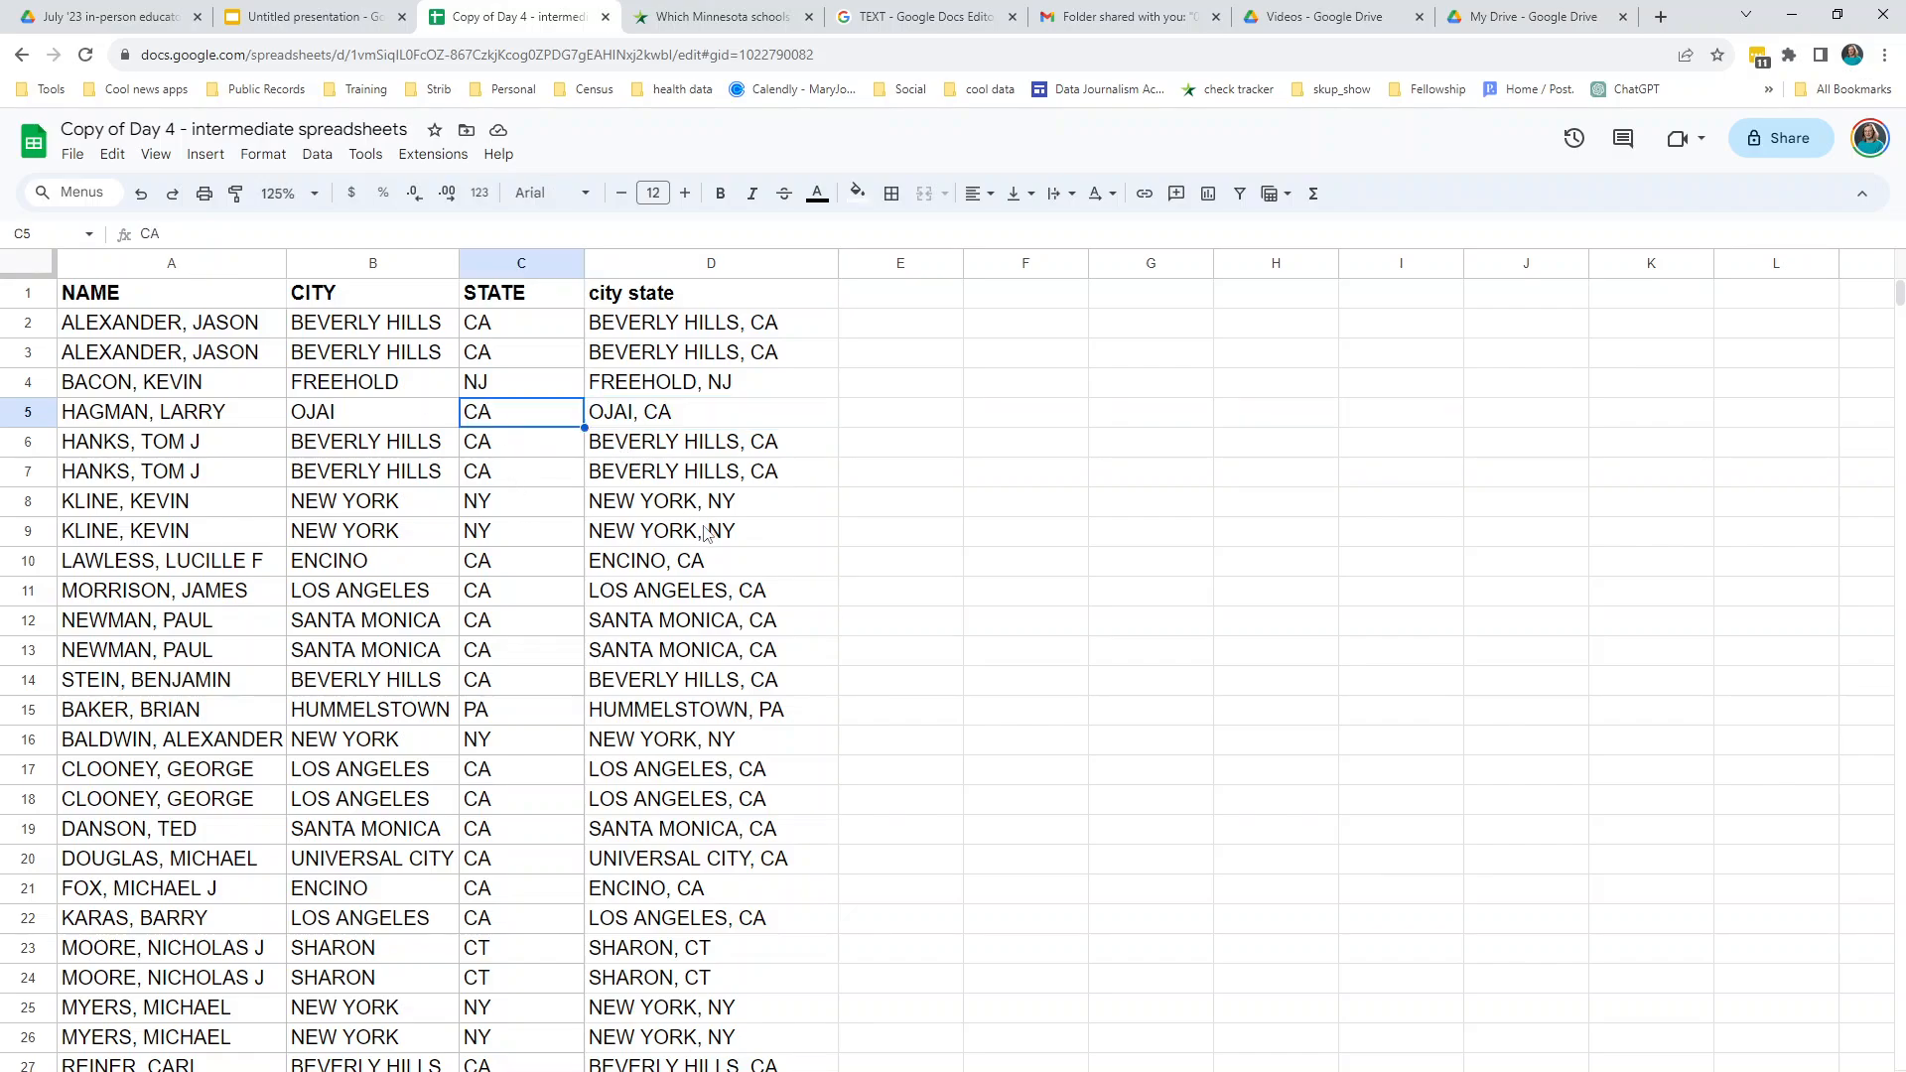
key(Delete)
click(742, 591)
click(655, 415)
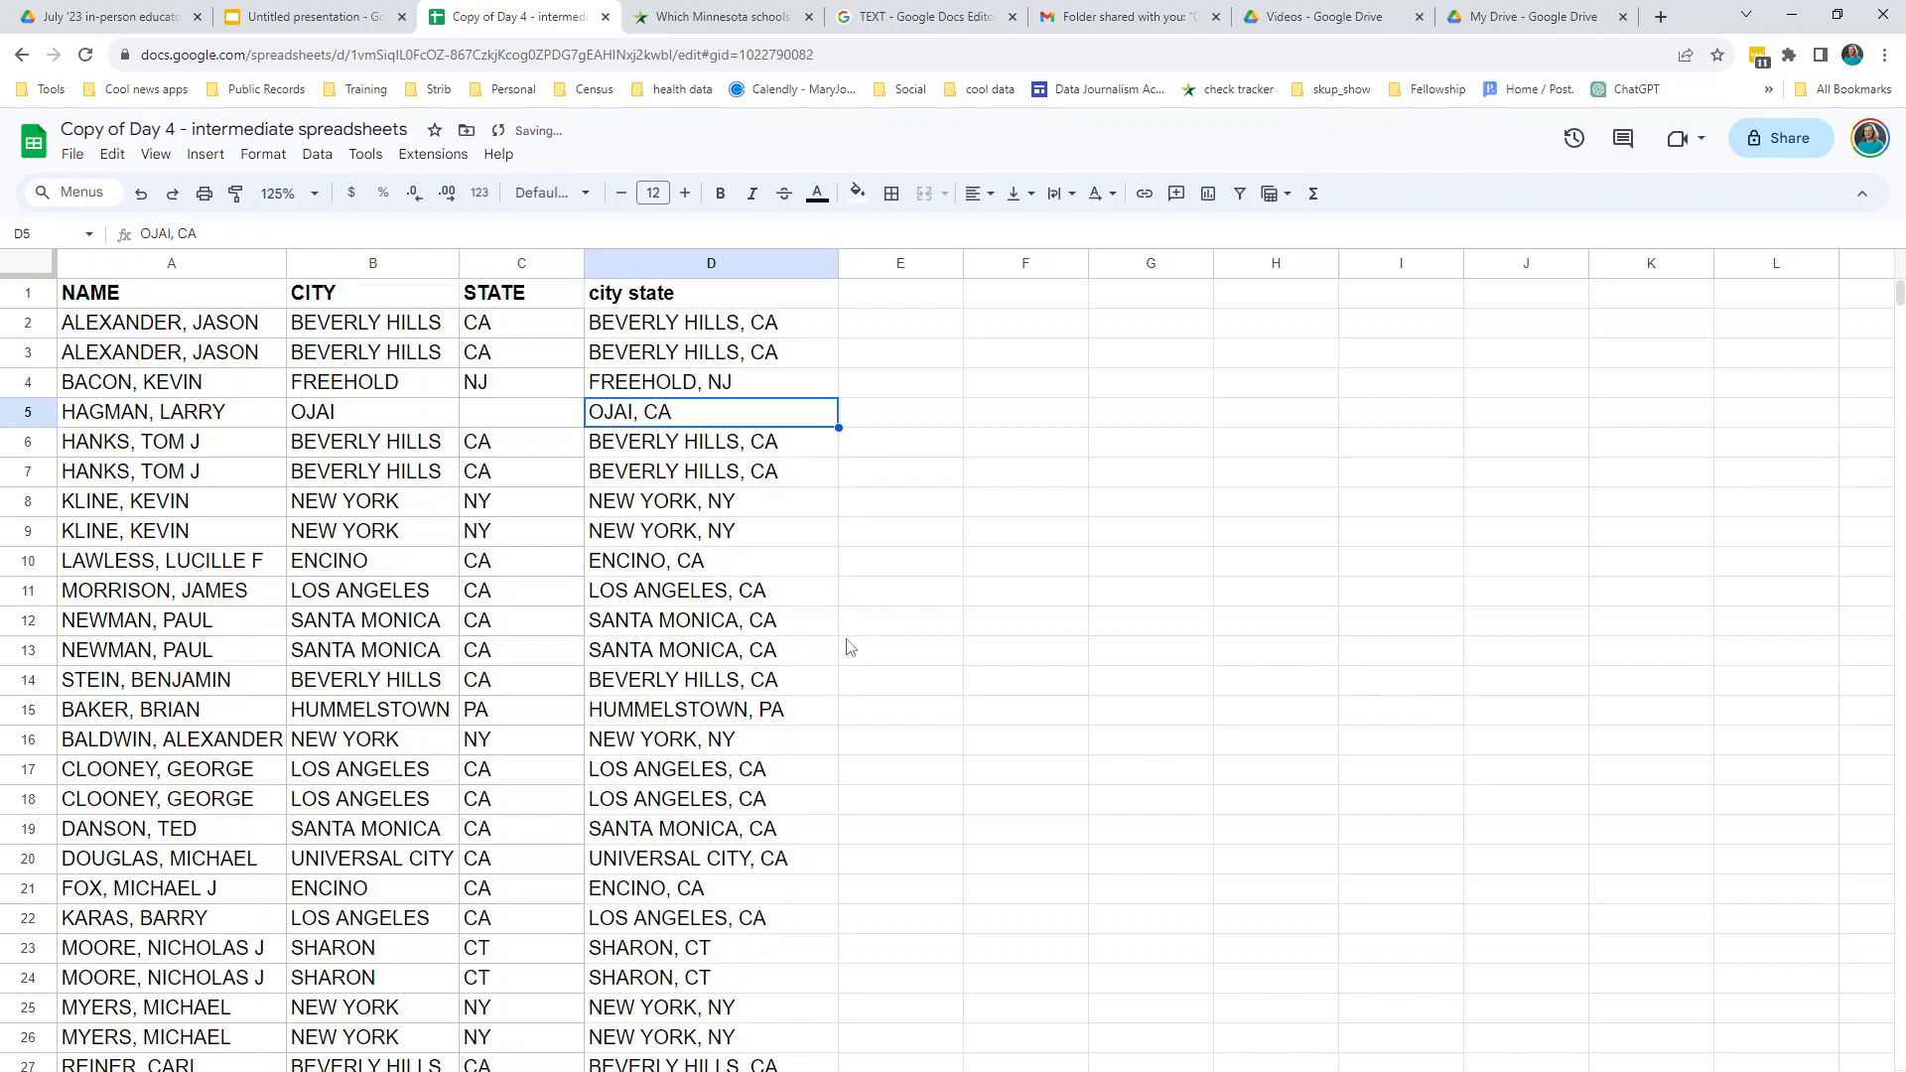
- Restore the state in cell C5 by entering CA
click(529, 415)
text(CA)
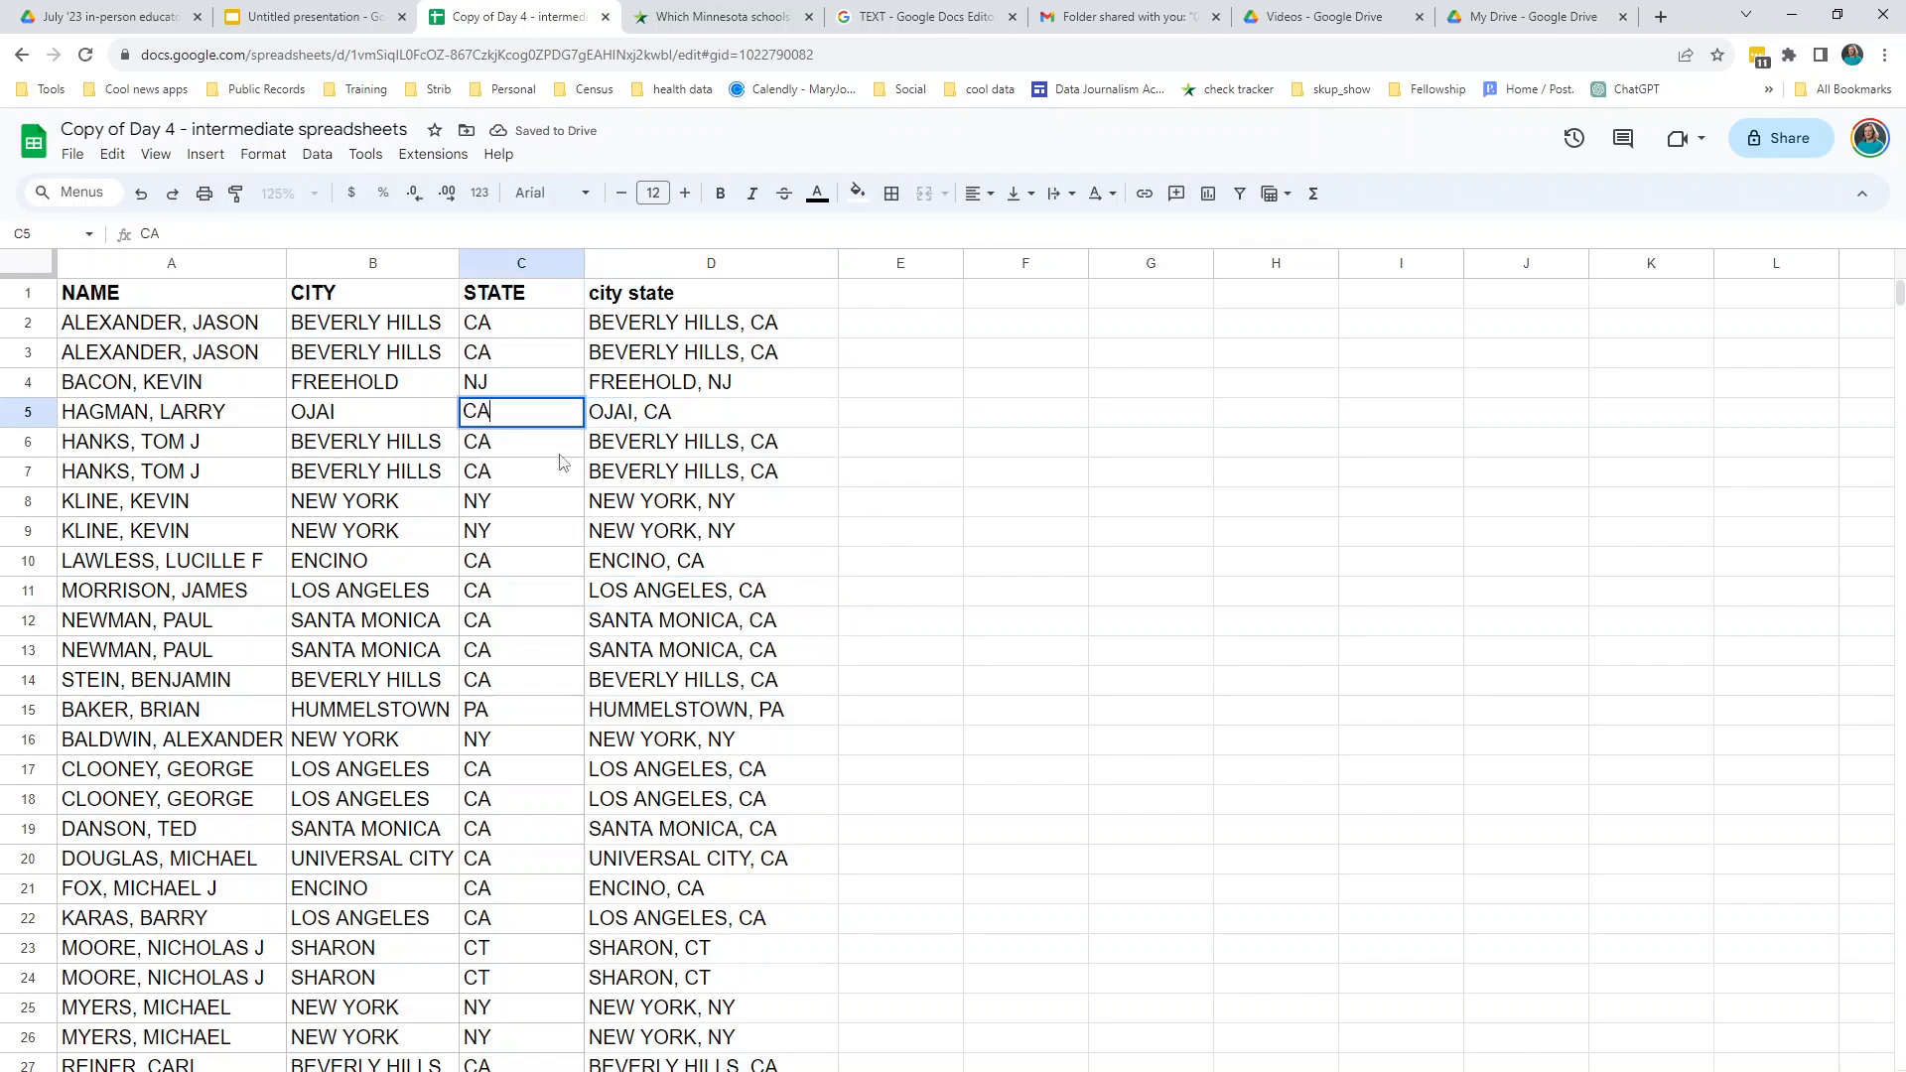
key(Return)
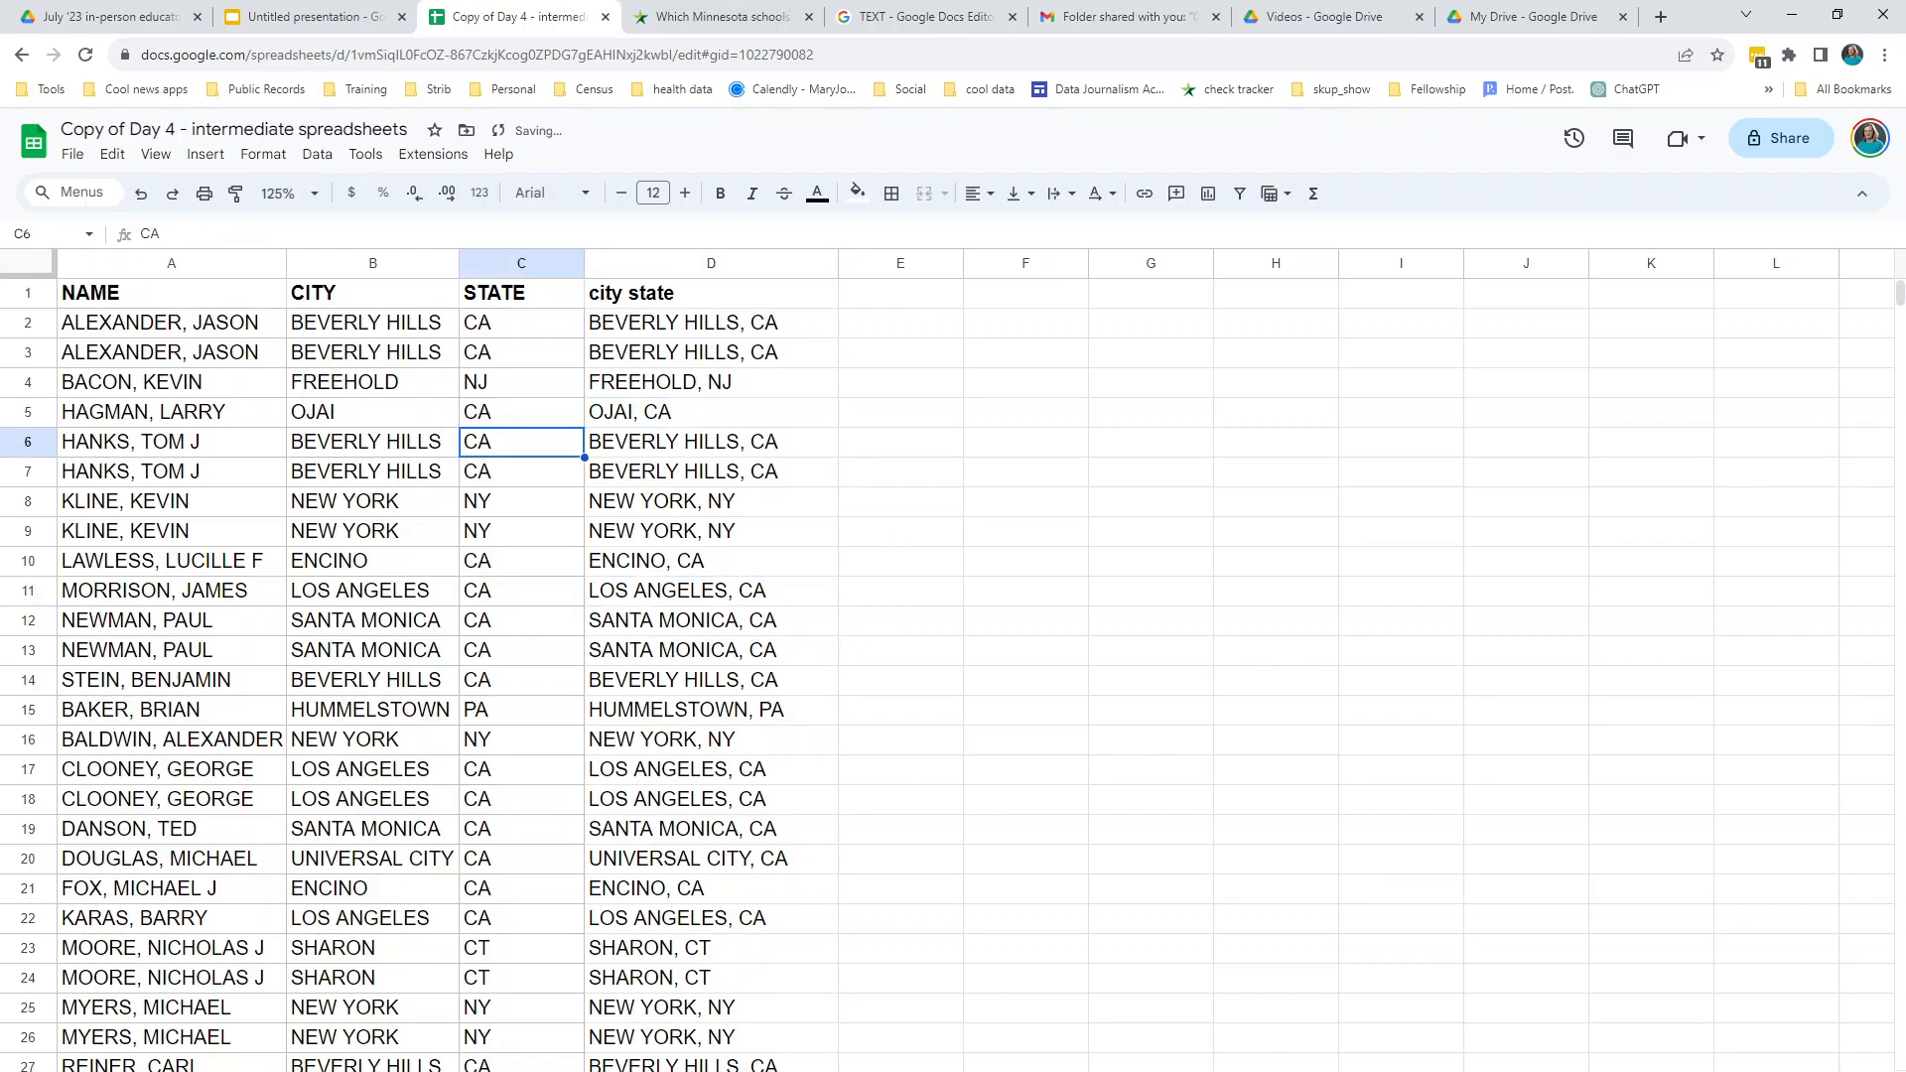